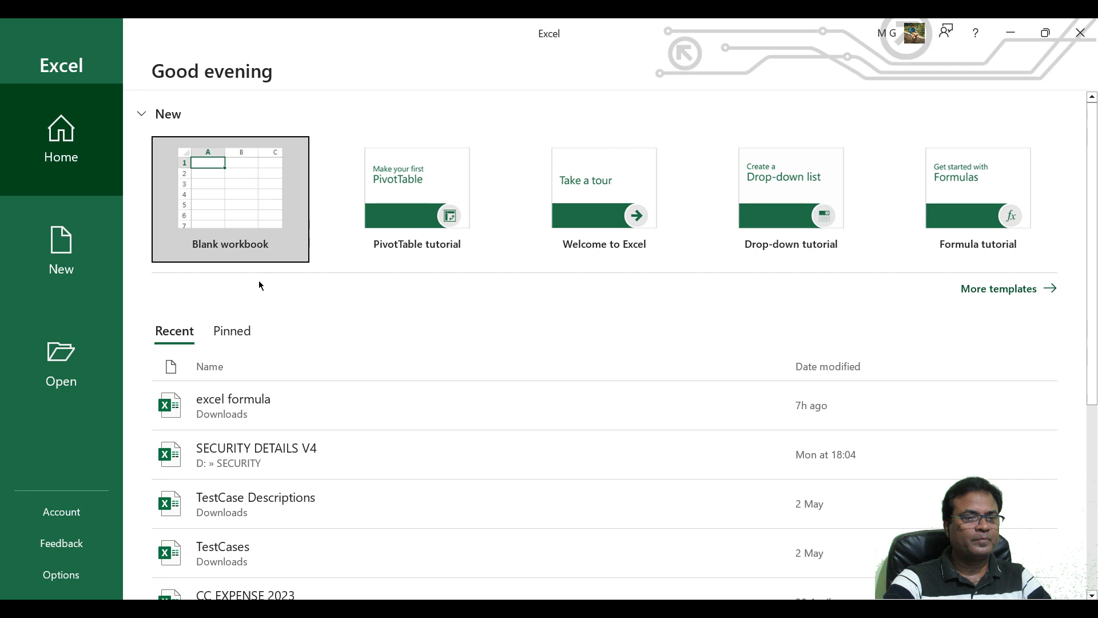
# Create a blank workbook and enter the heading "project name" in A1, fitting column A to the text.
pyautogui.click(252, 204)
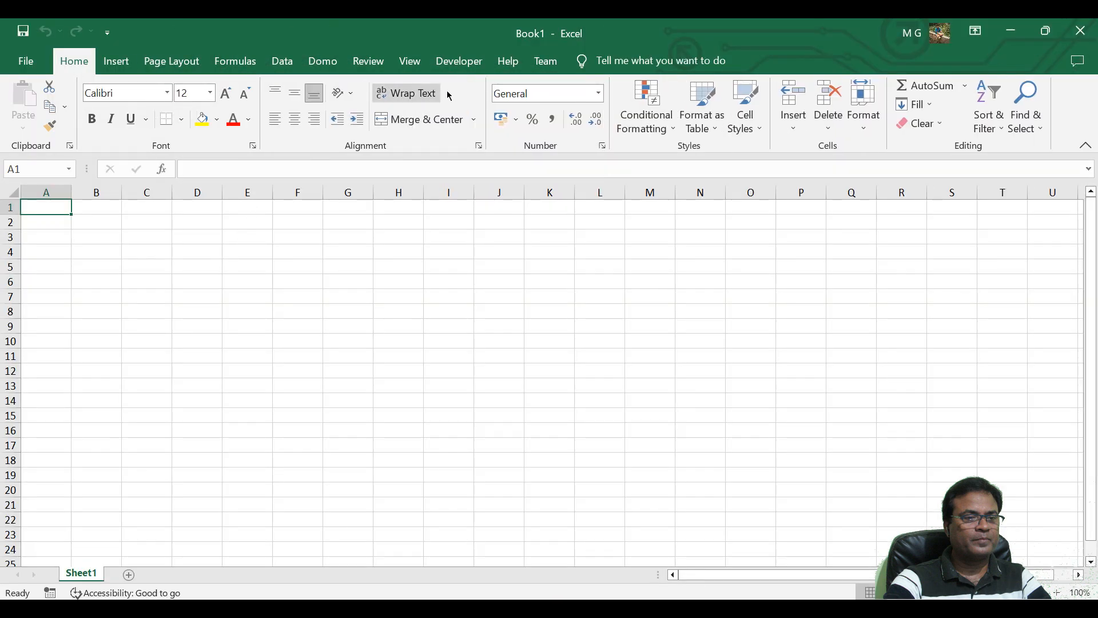
pyautogui.click(461, 62)
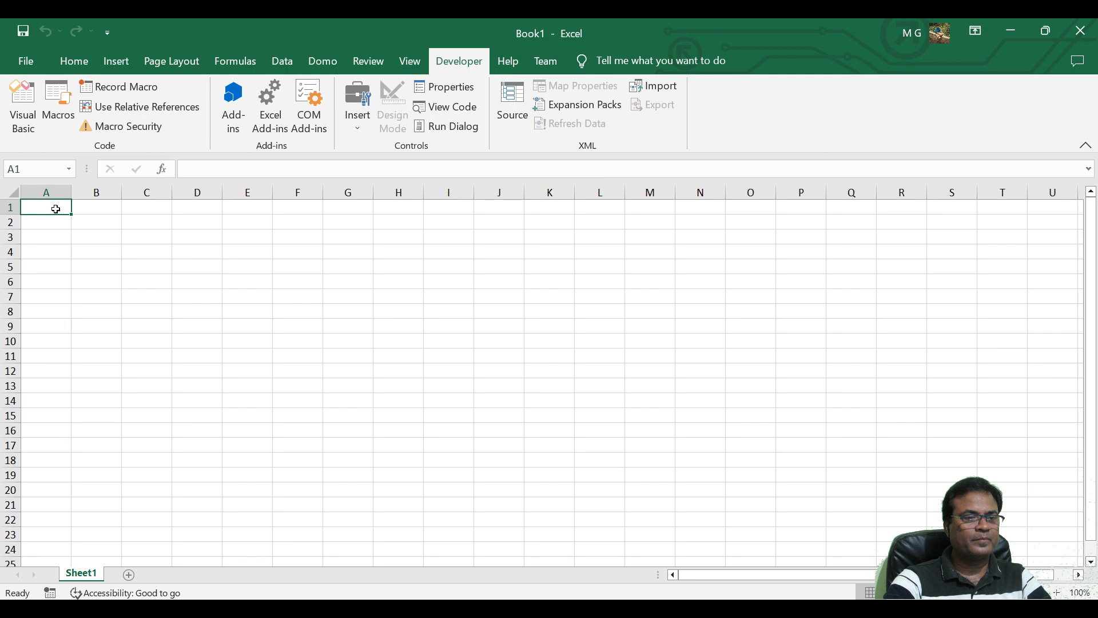
pyautogui.write('project')
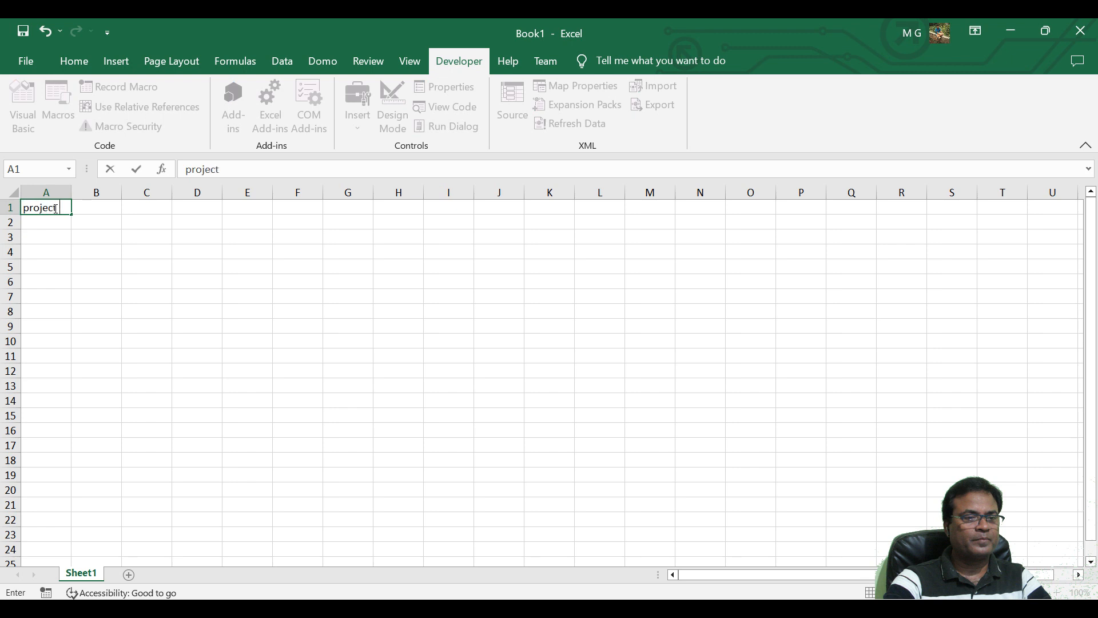
pyautogui.write(' name')
pyautogui.click(90, 269)
pyautogui.doubleClick(72, 193)
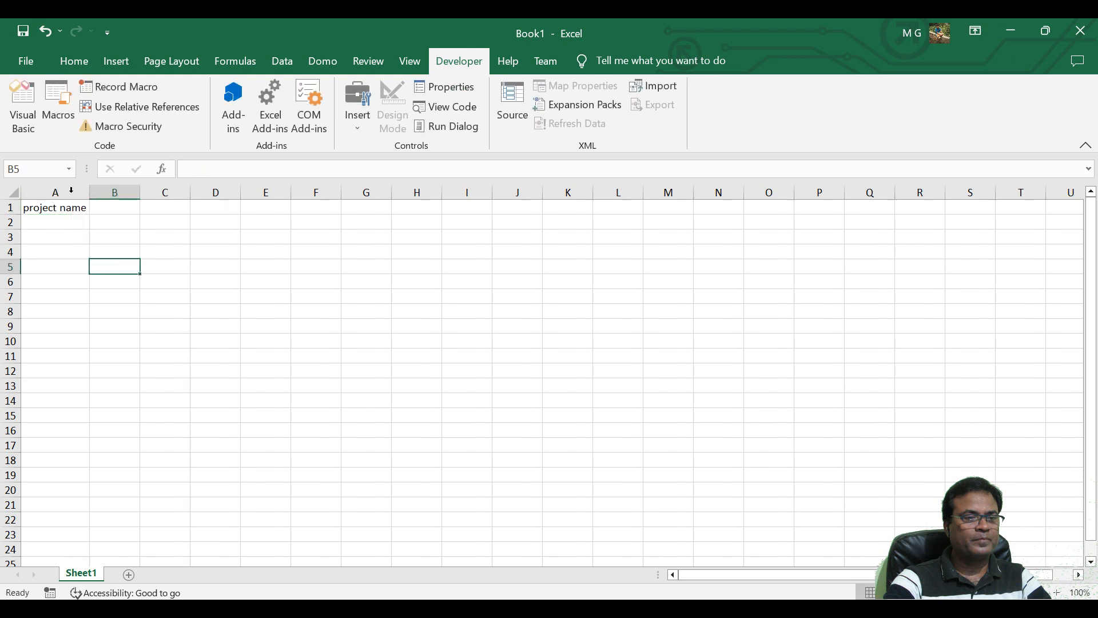
# Enter the heading "development" in B1 and fit column B to its width.
pyautogui.click(115, 210)
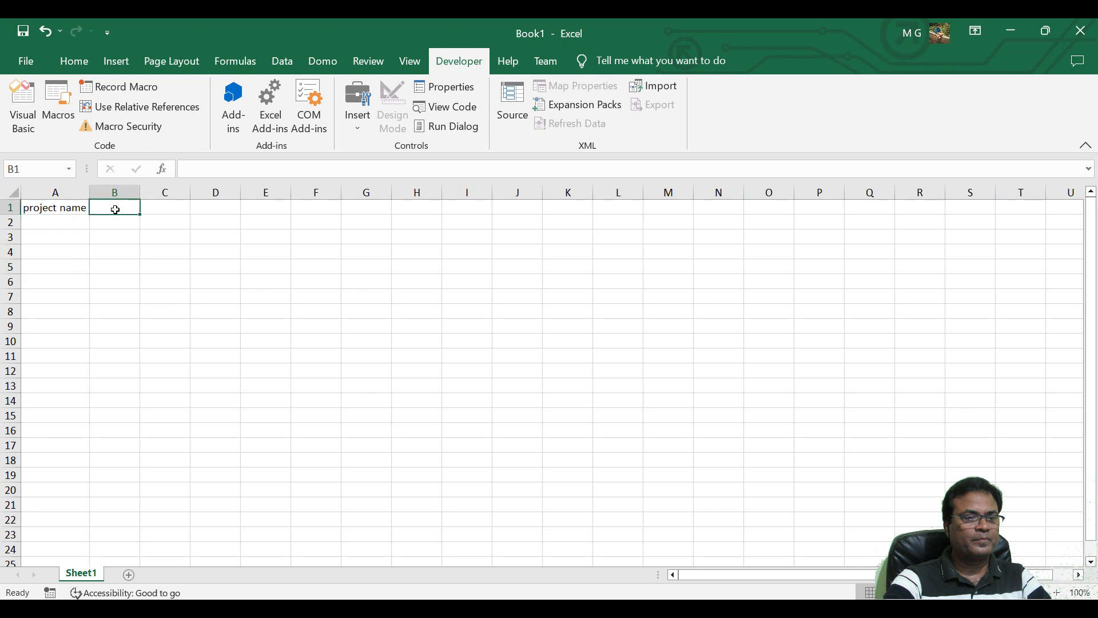
pyautogui.write('deve')
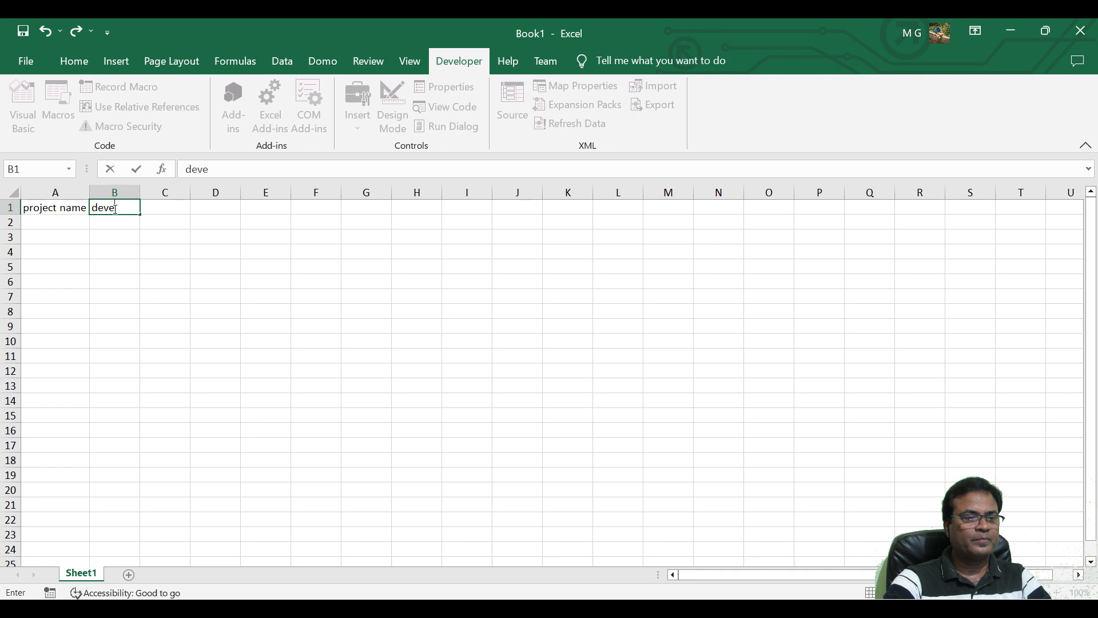
pyautogui.write('lopment')
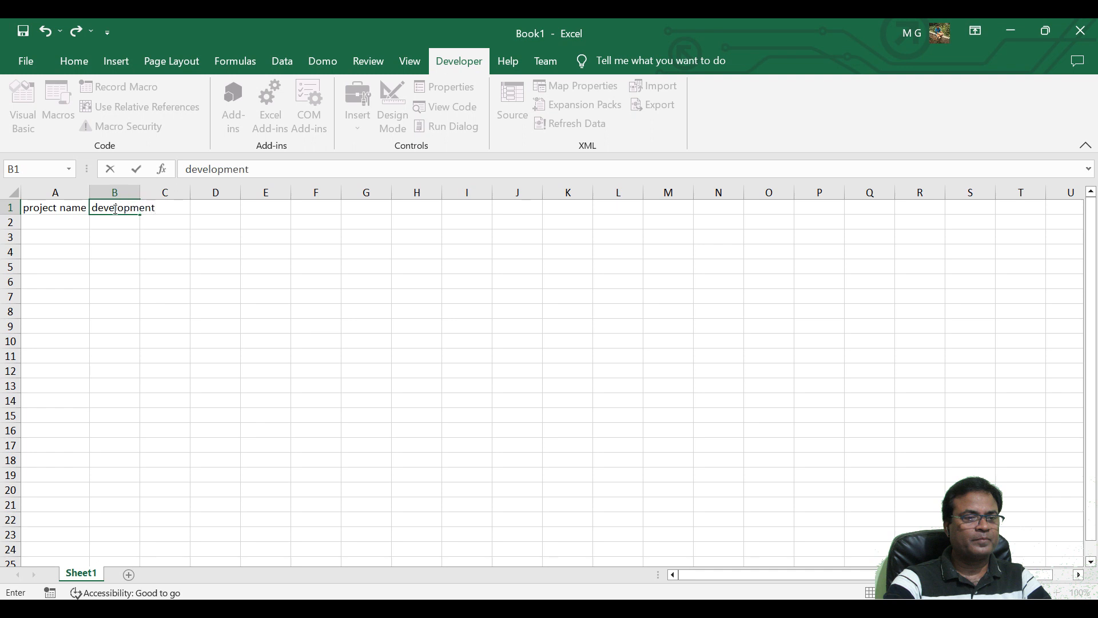
pyautogui.click(143, 191)
pyautogui.doubleClick(140, 191)
# Enter the heading "testcase" in C1.
pyautogui.click(188, 207)
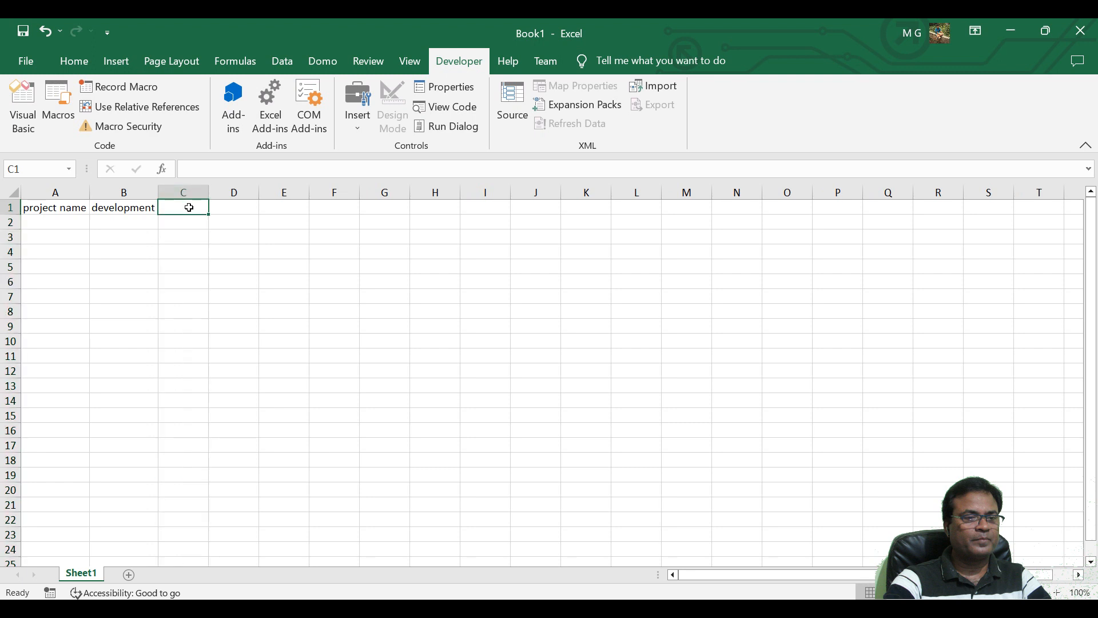
pyautogui.write('test')
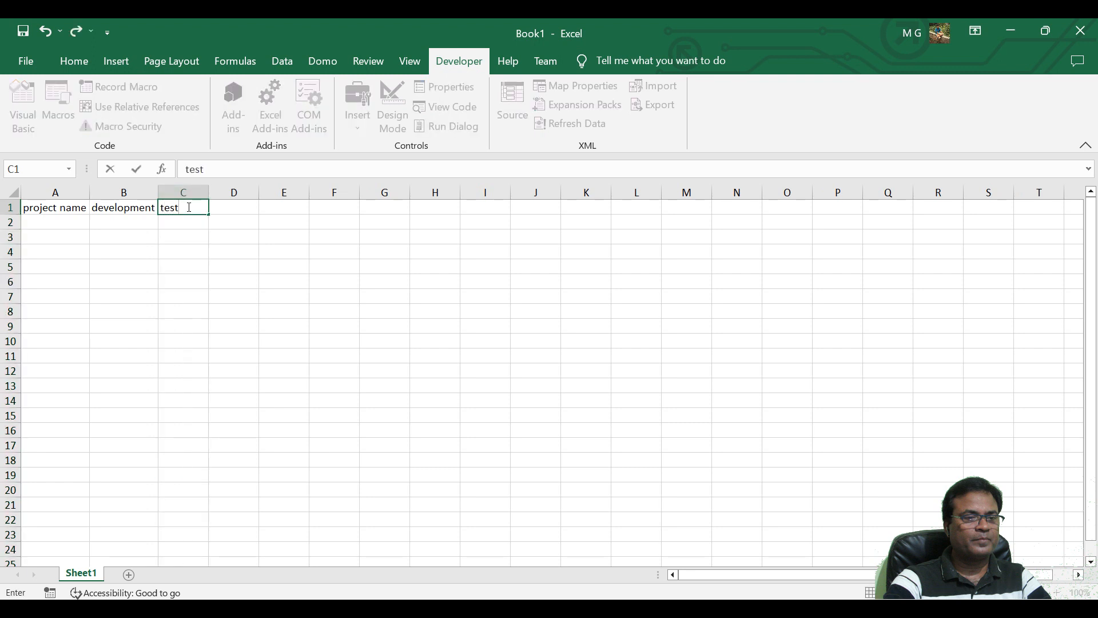
pyautogui.write('case')
# Enter the heading "textcasse execution" in D1 and fit column D to its width.
pyautogui.click(231, 208)
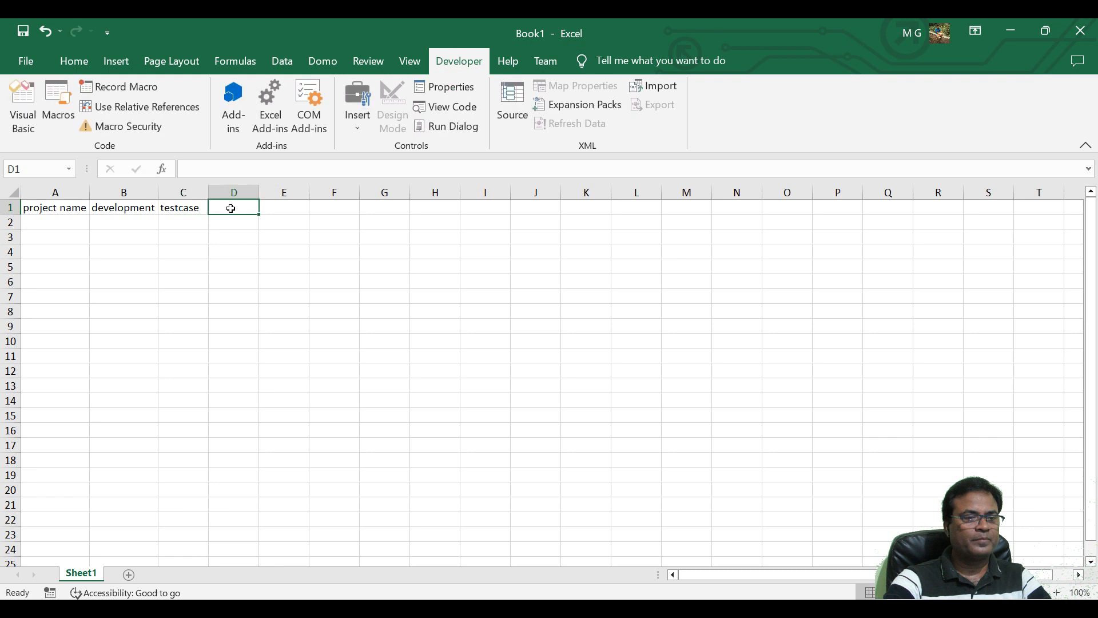
pyautogui.write('e')
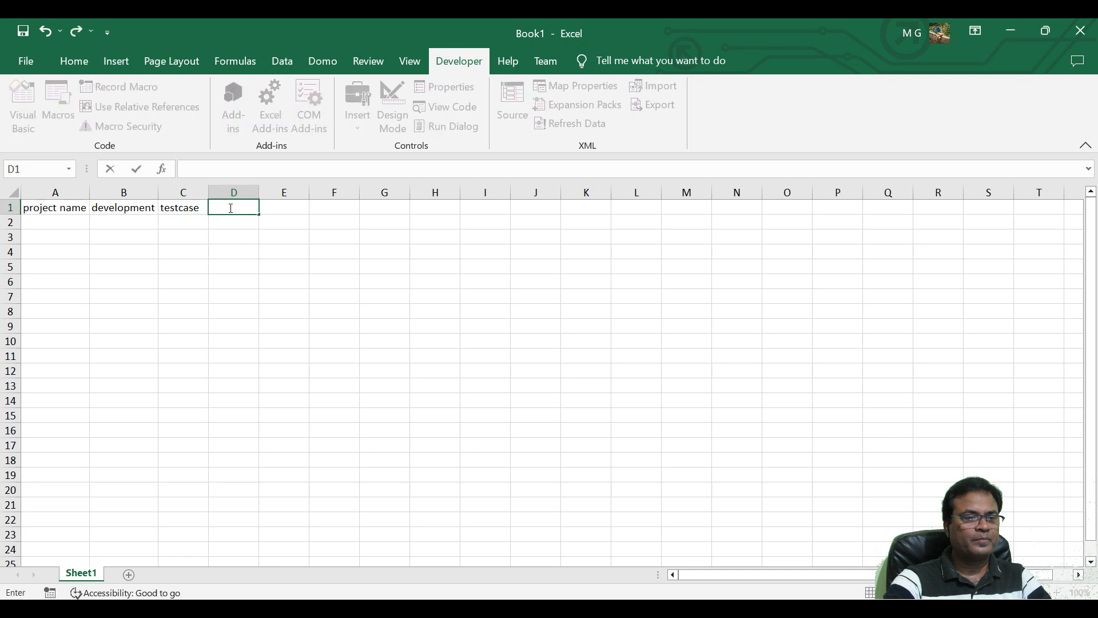
pyautogui.write('textcasse execution')
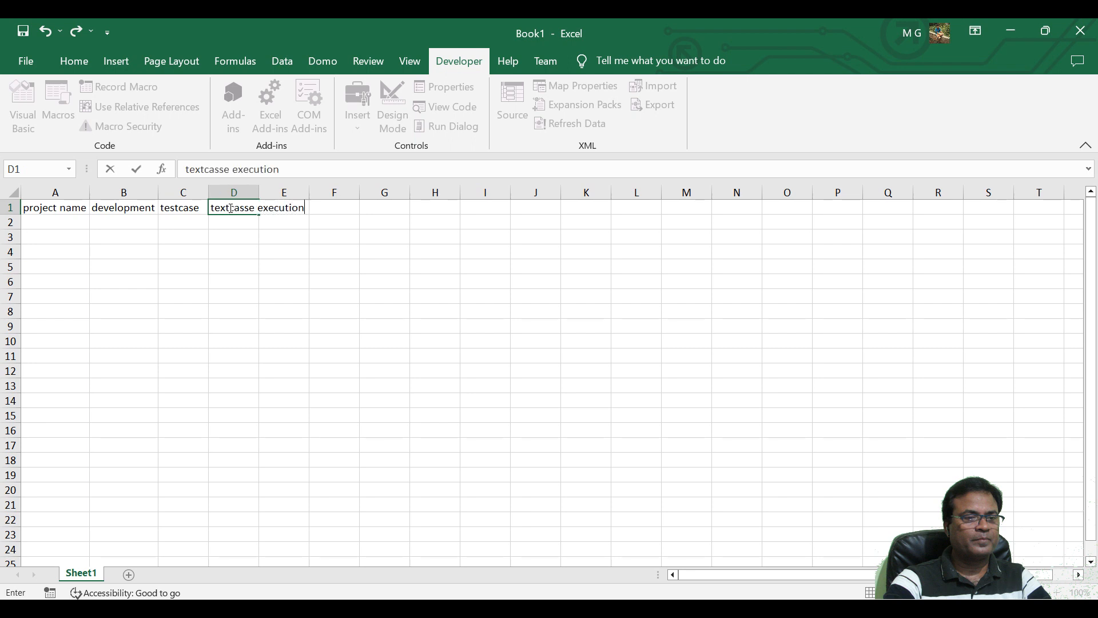
pyautogui.click(290, 294)
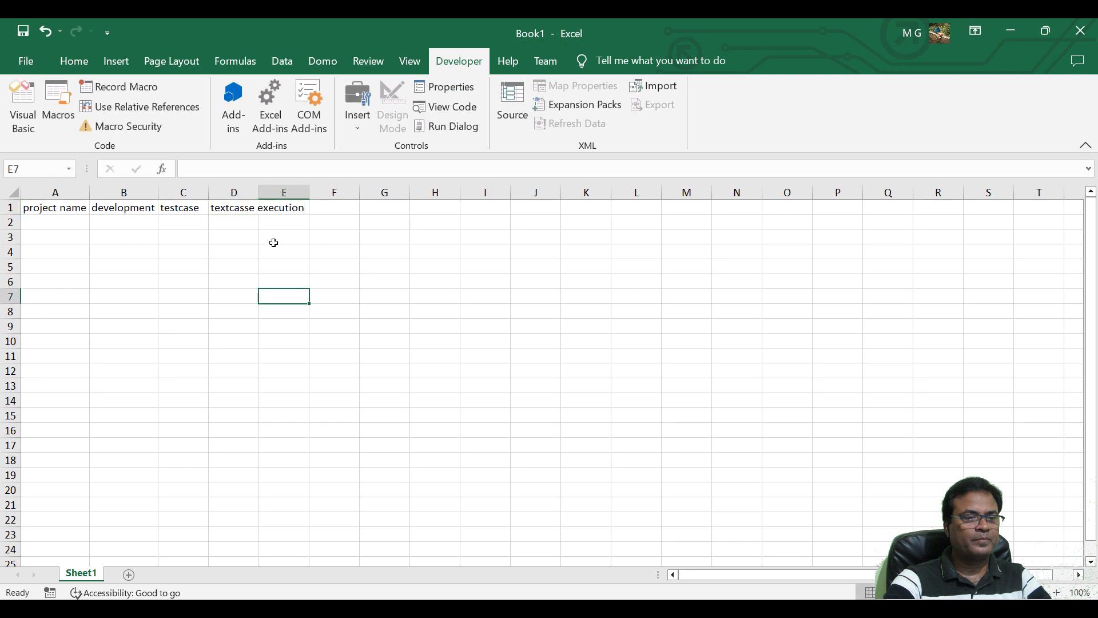
pyautogui.doubleClick(260, 191)
# Enter the heading "bug raising" in E1 and widen column E so the text fits.
pyautogui.click(336, 208)
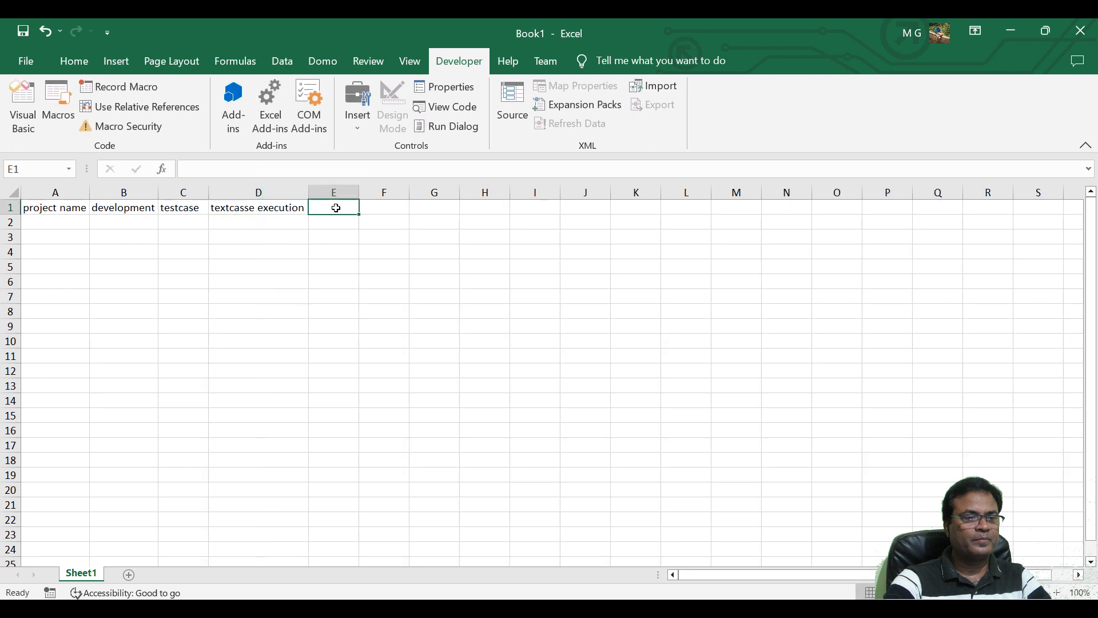
pyautogui.write('bug rai')
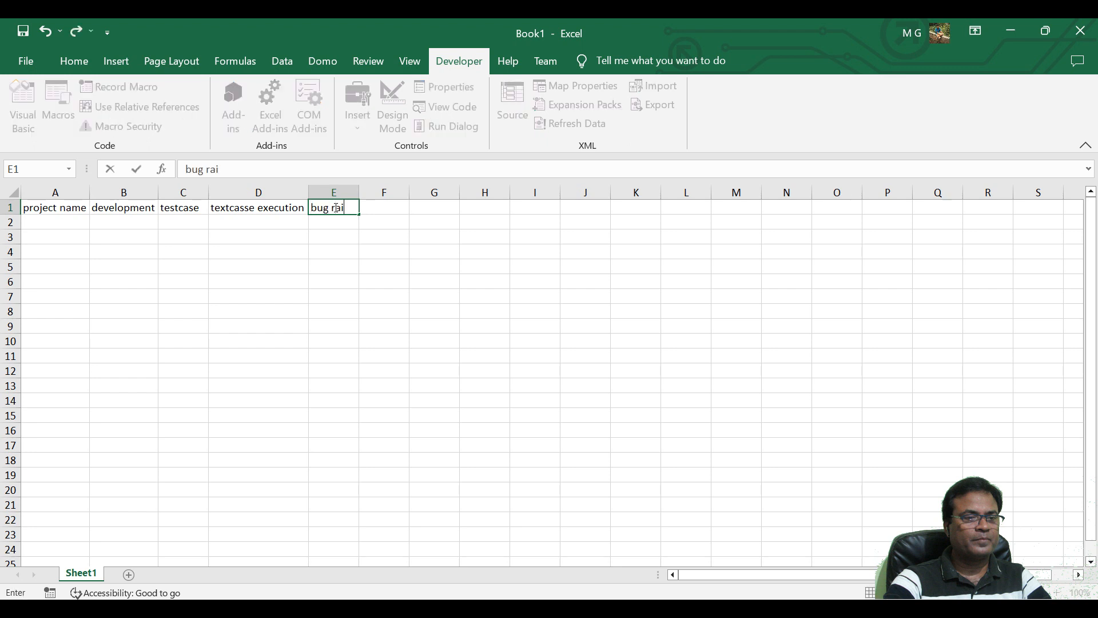
pyautogui.write('sing')
pyautogui.click(350, 339)
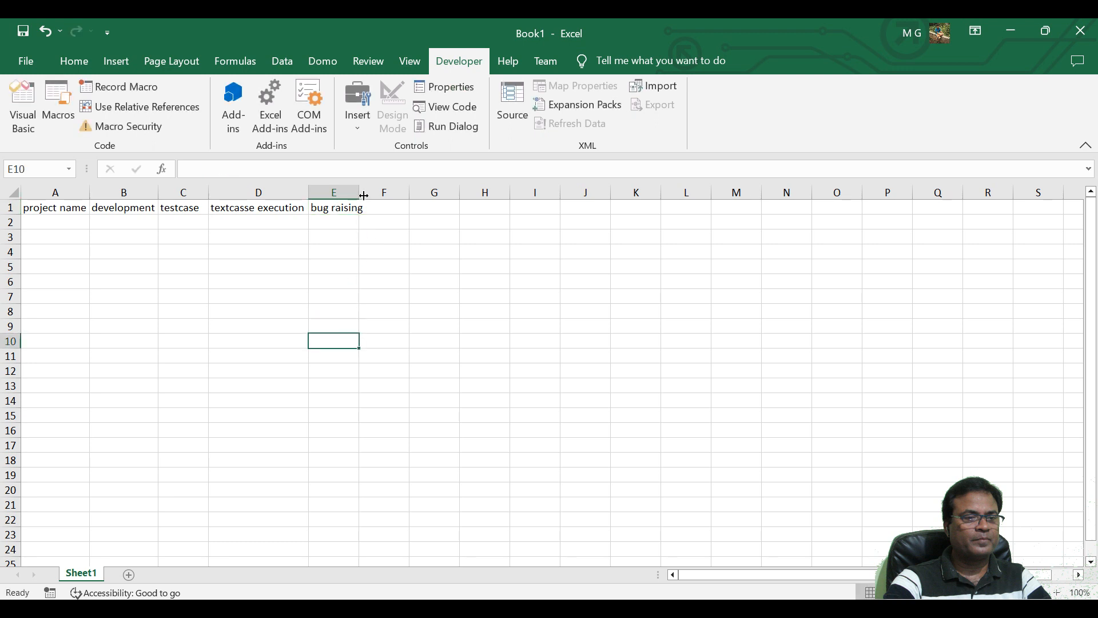
pyautogui.moveTo(359, 192); pyautogui.dragTo(366, 192)
# Enter the heading "close" in F1 as the last column of the header row.
pyautogui.click(383, 207)
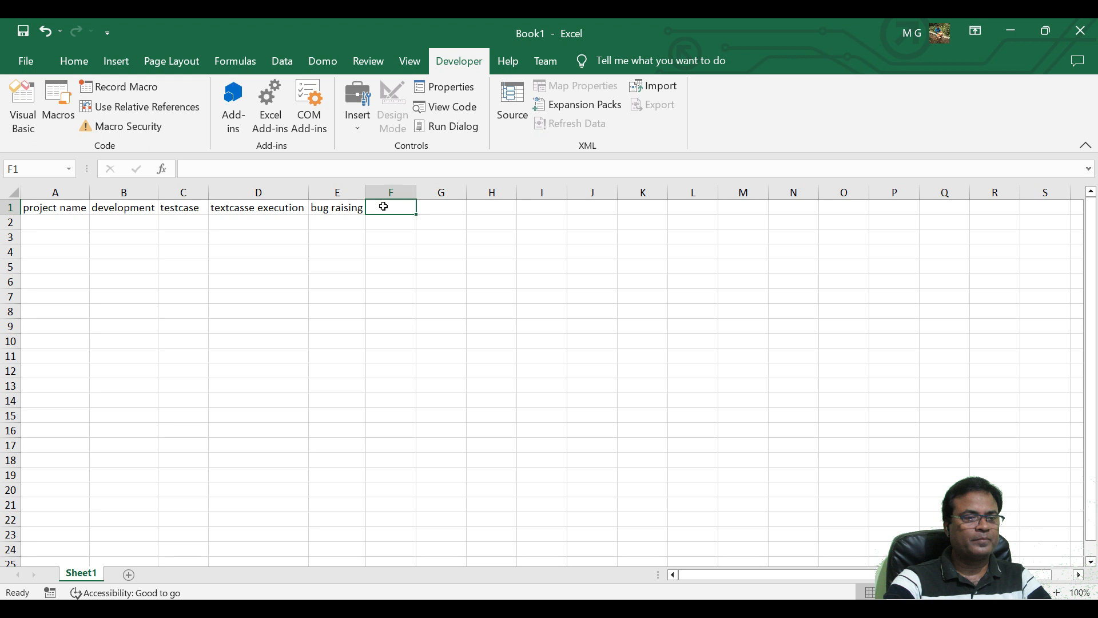
pyautogui.write('close')
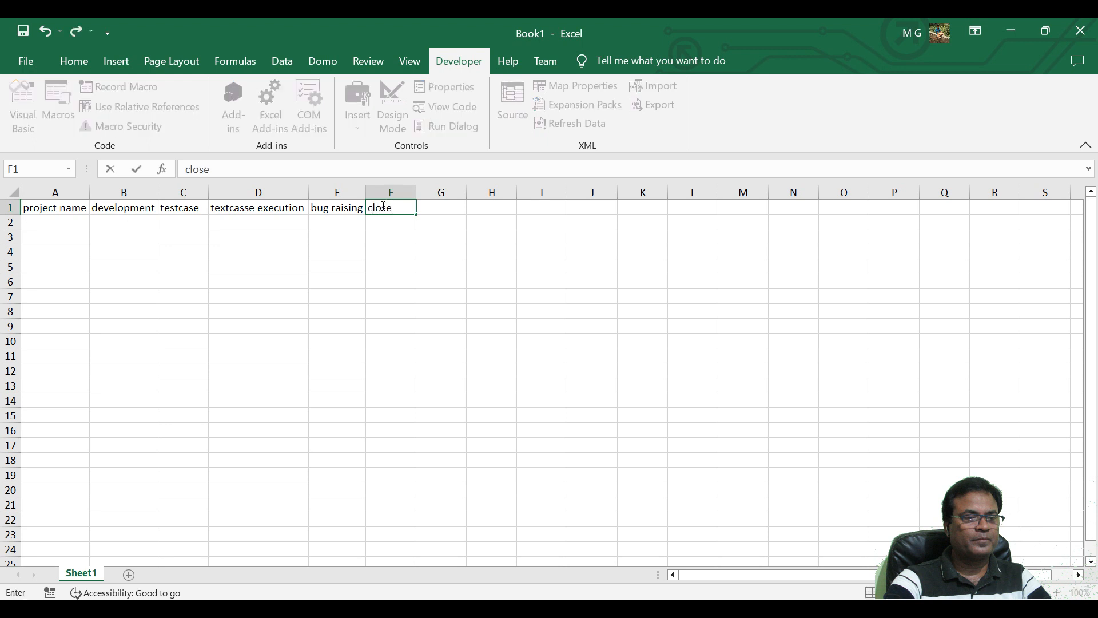
pyautogui.click(457, 210)
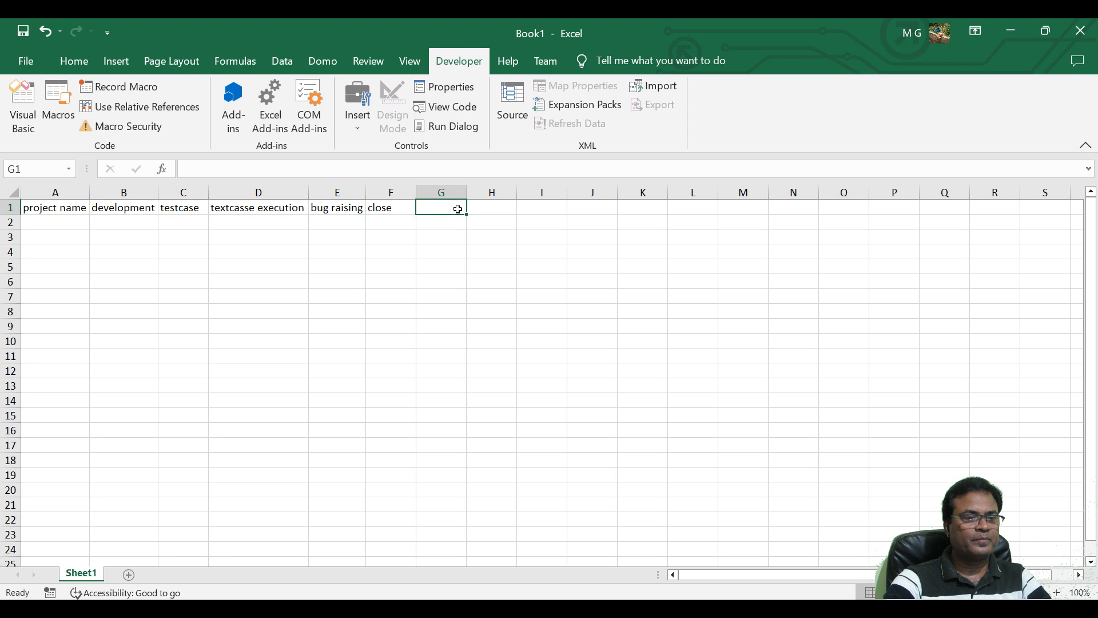
# Fill in the project names red, green and black in cells A2 to A4.
pyautogui.click(66, 218)
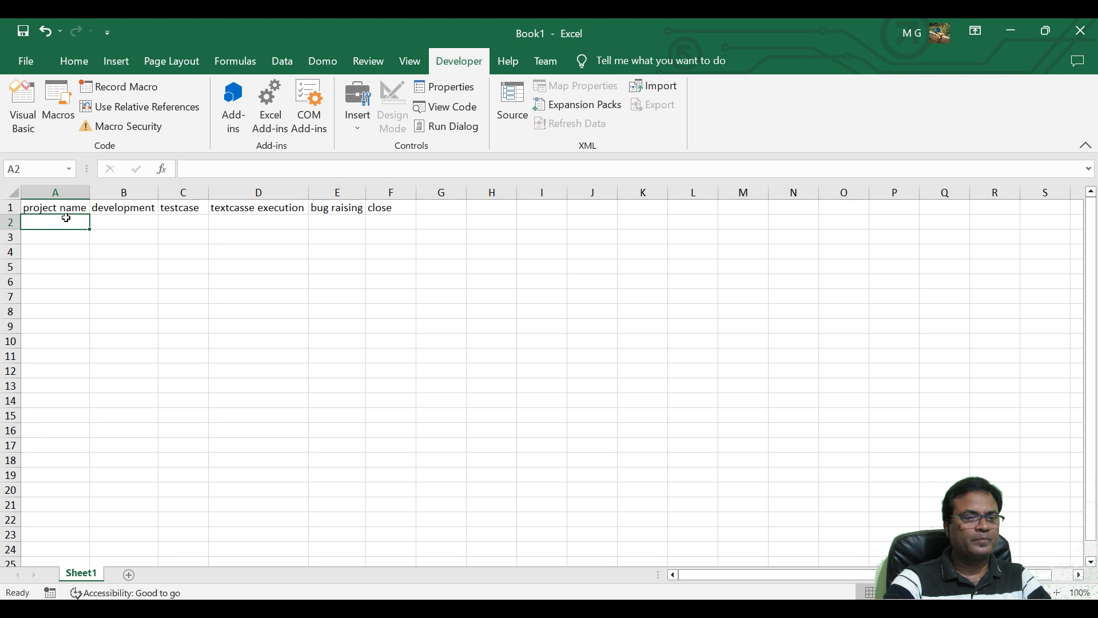
pyautogui.write('red')
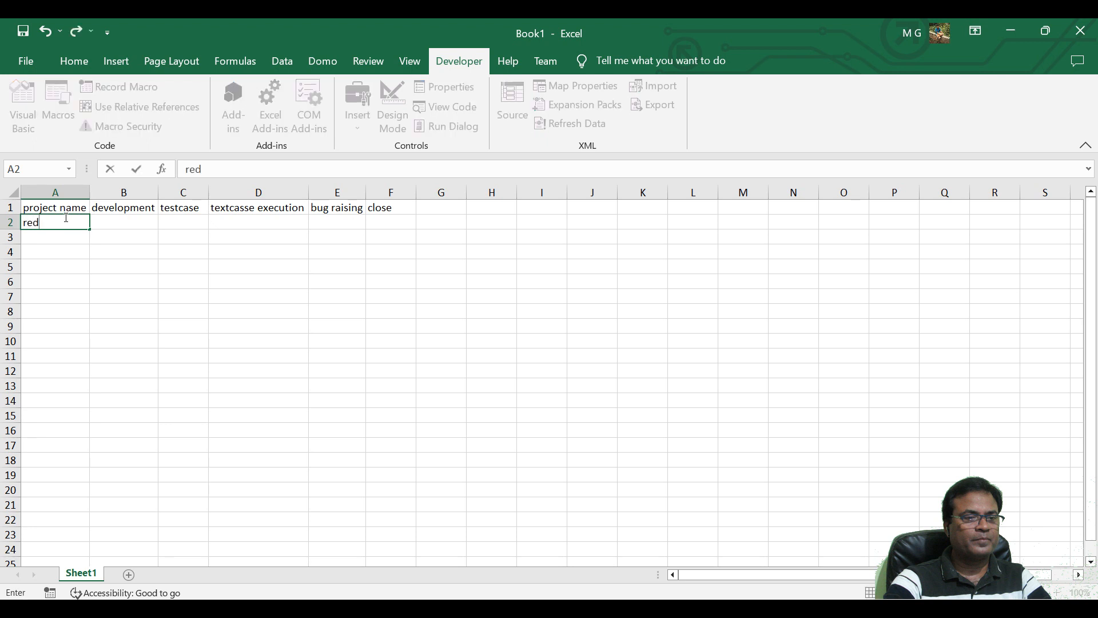
pyautogui.press('Return')
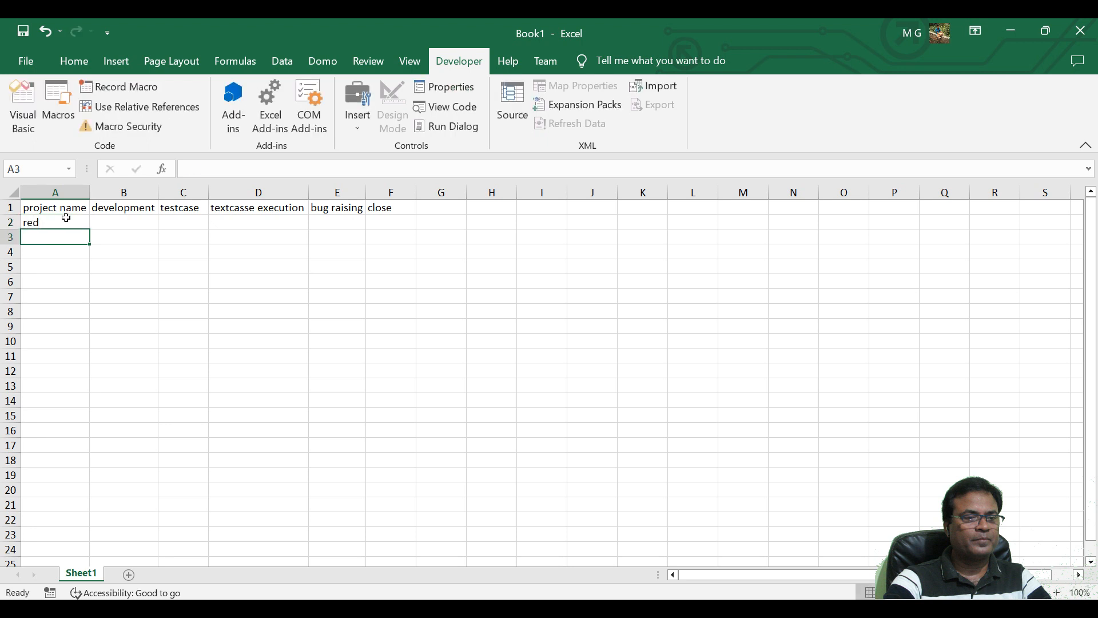
pyautogui.write('green')
pyautogui.press('Return')
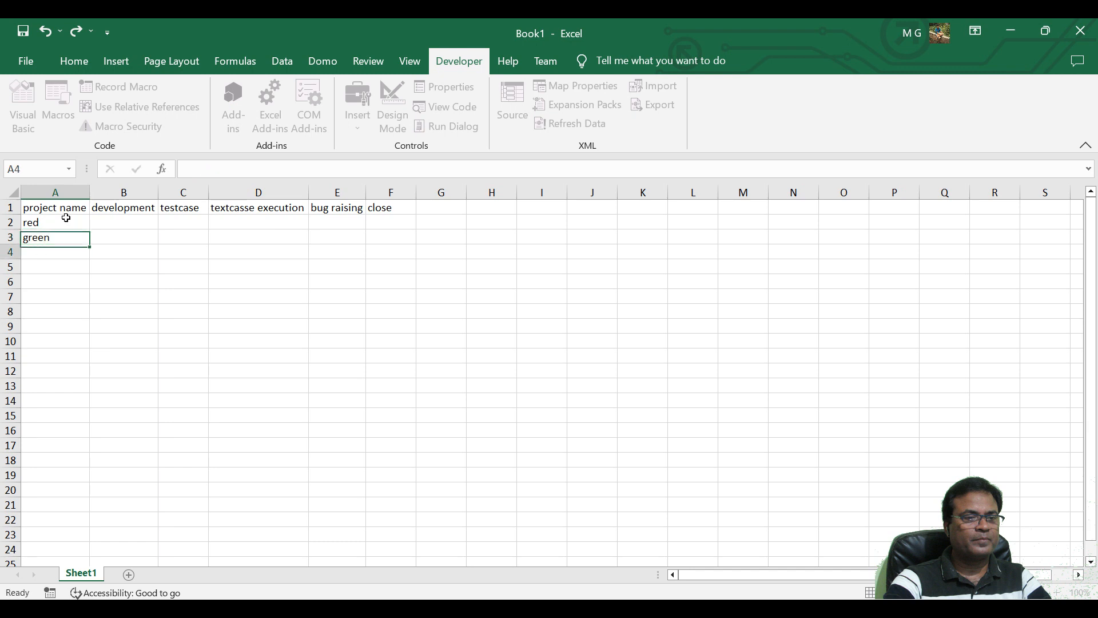
pyautogui.write('black')
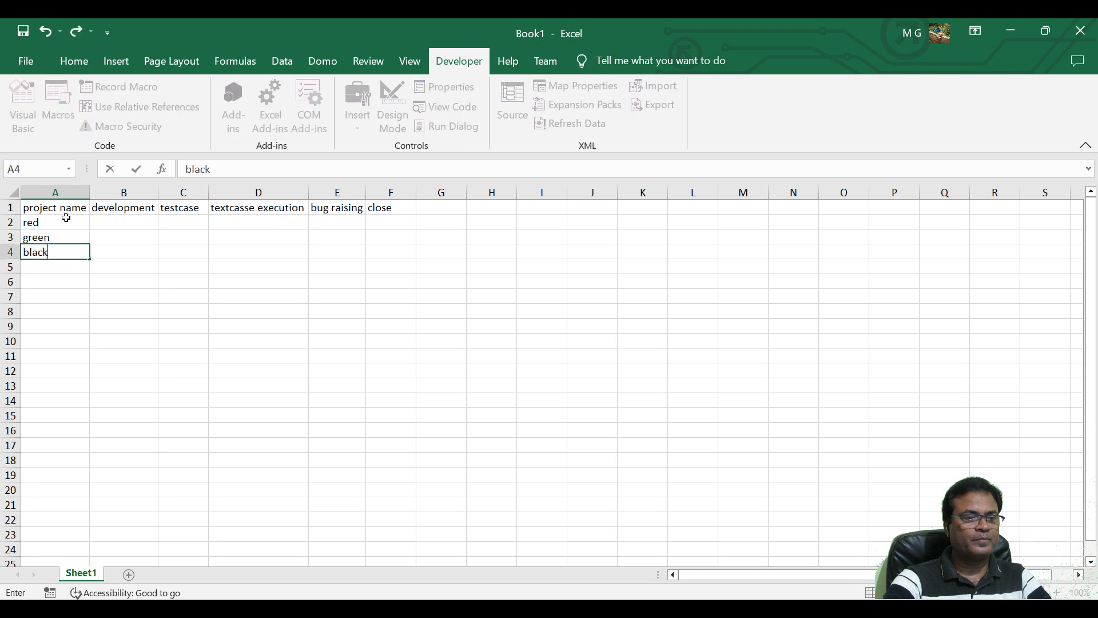
pyautogui.press('Return')
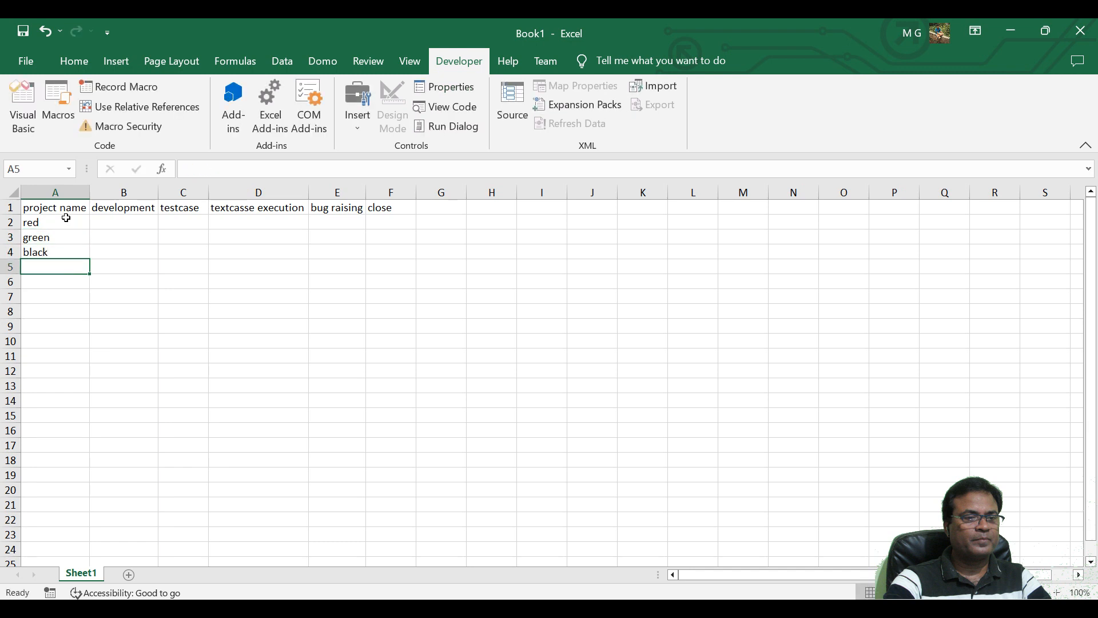
# Insert a Check Box form control near cell B2, in the development column of the red project.
pyautogui.click(105, 222)
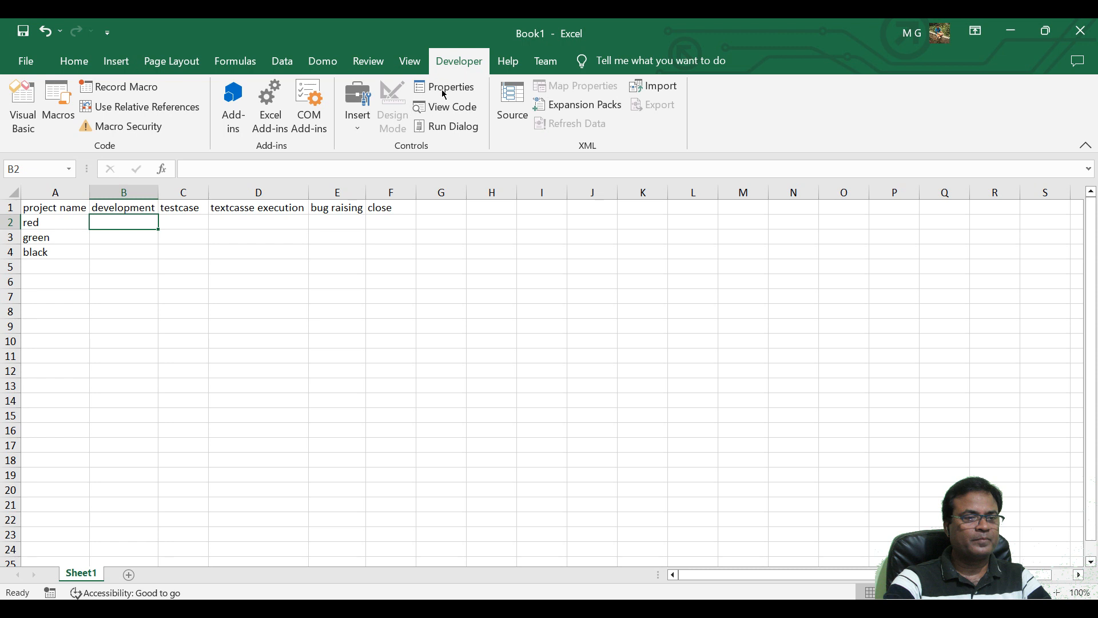
pyautogui.click(360, 129)
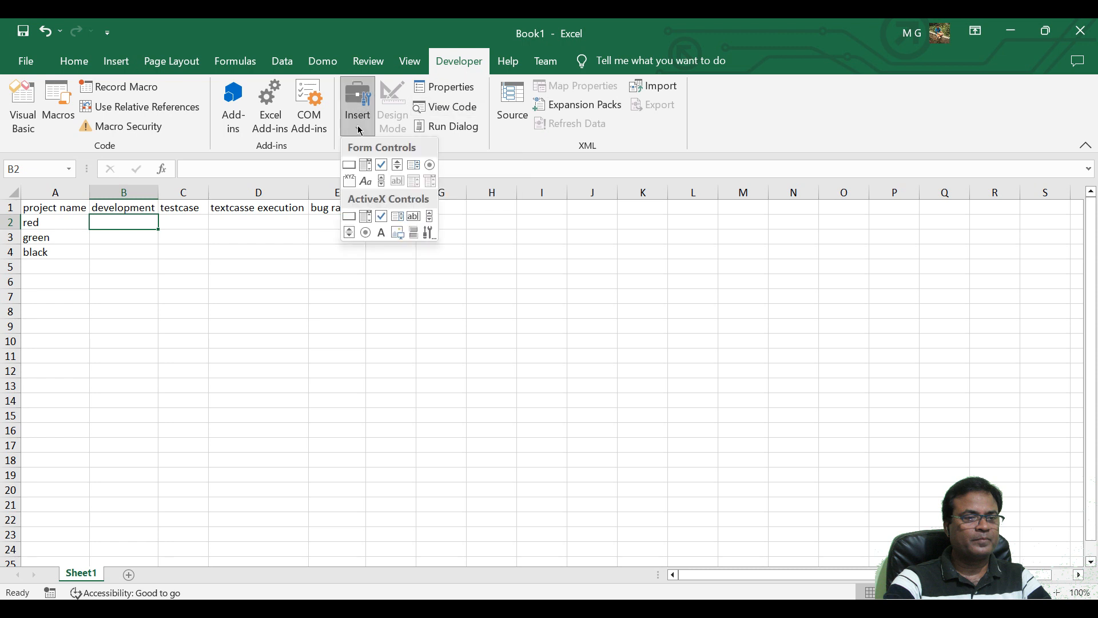
pyautogui.click(383, 166)
pyautogui.click(125, 223)
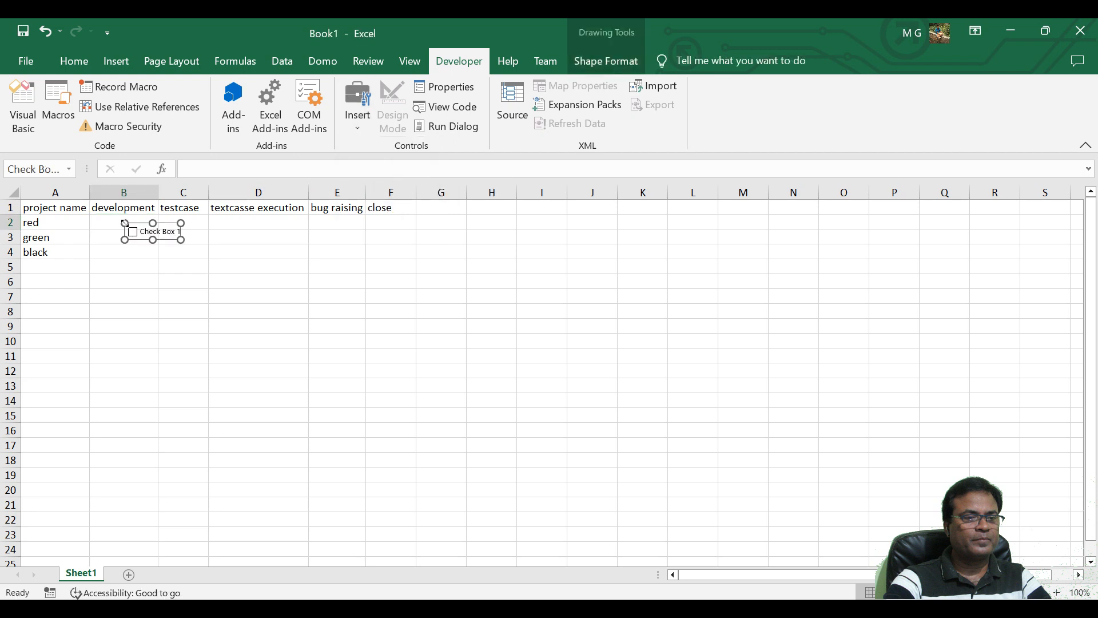
# Remove the check box's label text and shrink and move the control to fit inside B2.
pyautogui.click(142, 233)
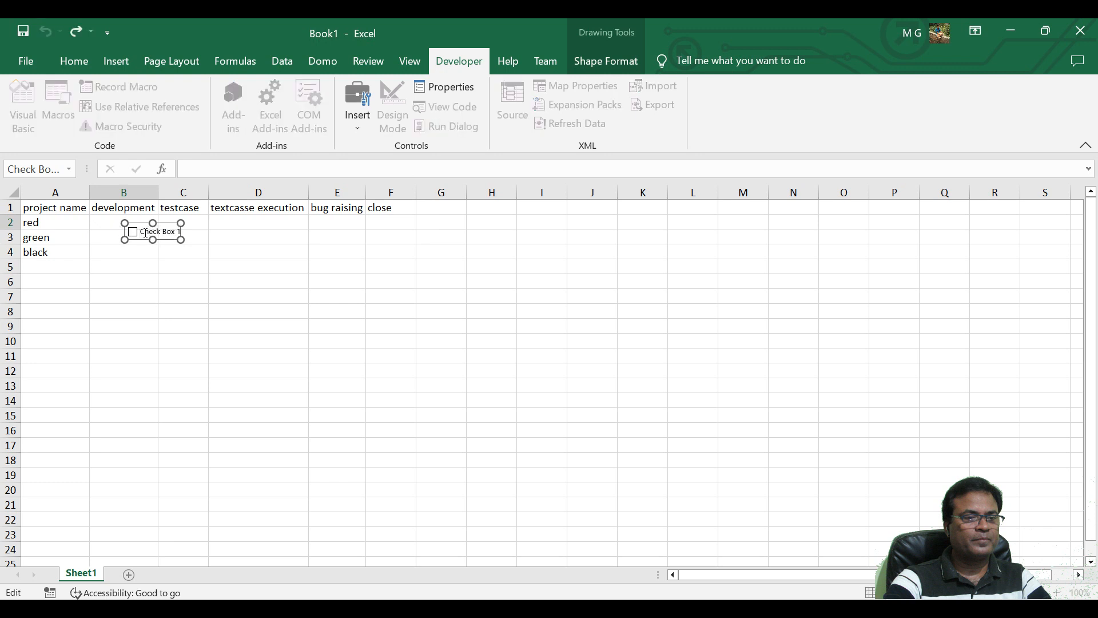
pyautogui.press('Delete')
pyautogui.press('Delete')
pyautogui.press('Delete')
pyautogui.press('Delete')
pyautogui.press('Delete')
pyautogui.press('Delete')
pyautogui.moveTo(181, 241); pyautogui.dragTo(98, 221)
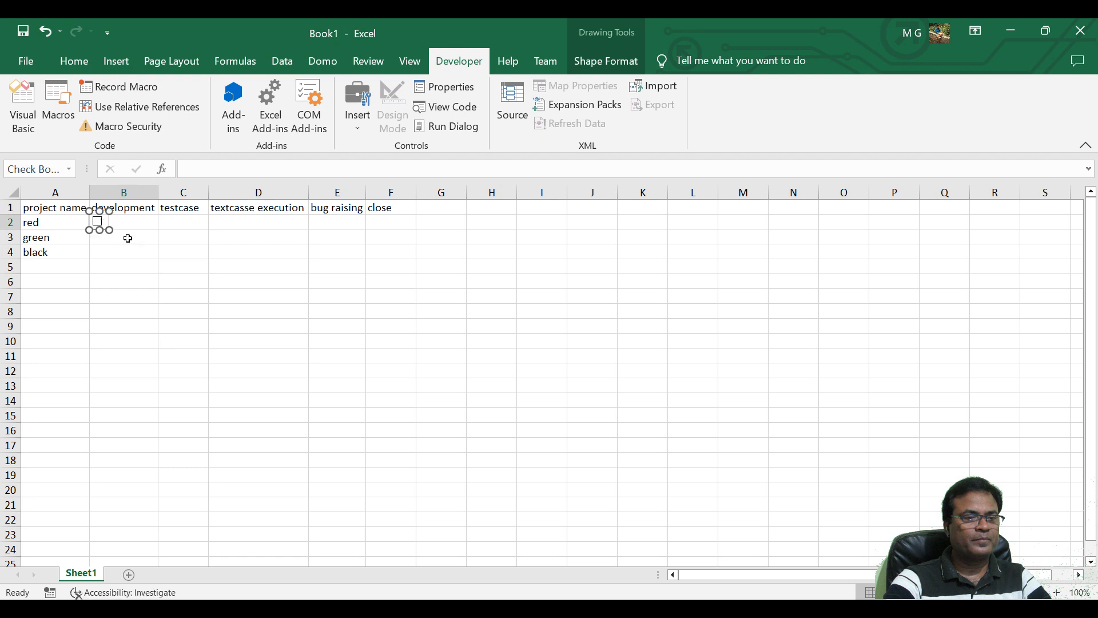
# Test the check box in B2 by ticking it and clearing it again.
pyautogui.click(124, 238)
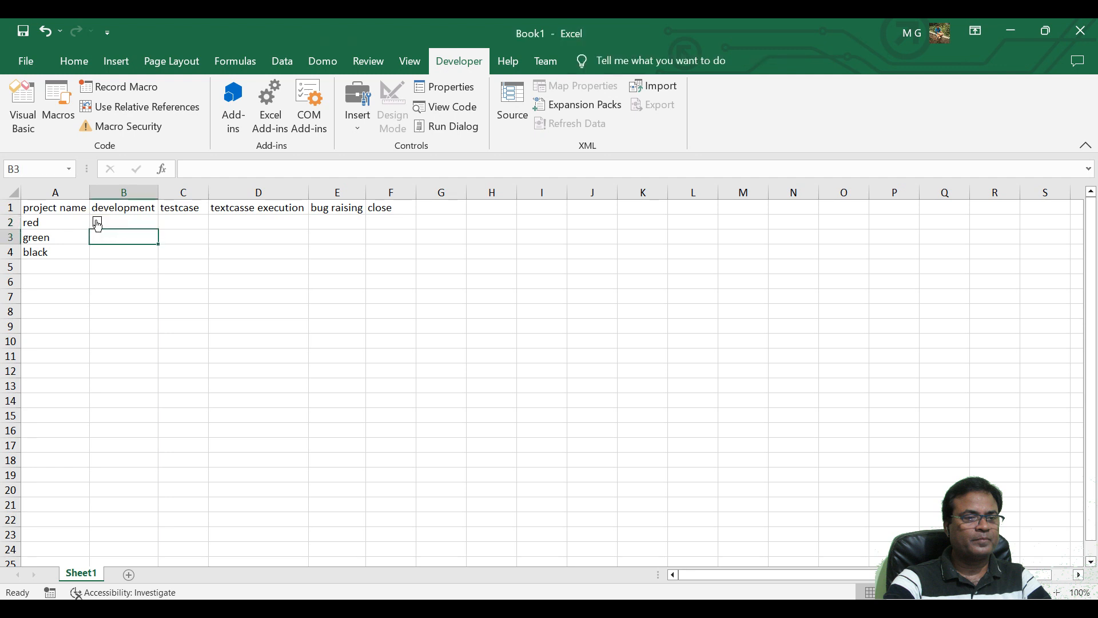
pyautogui.click(99, 223)
pyautogui.click(99, 223)
# Copy the check box in B2 and paste the copy below it in the development column.
pyautogui.rightClick(101, 225)
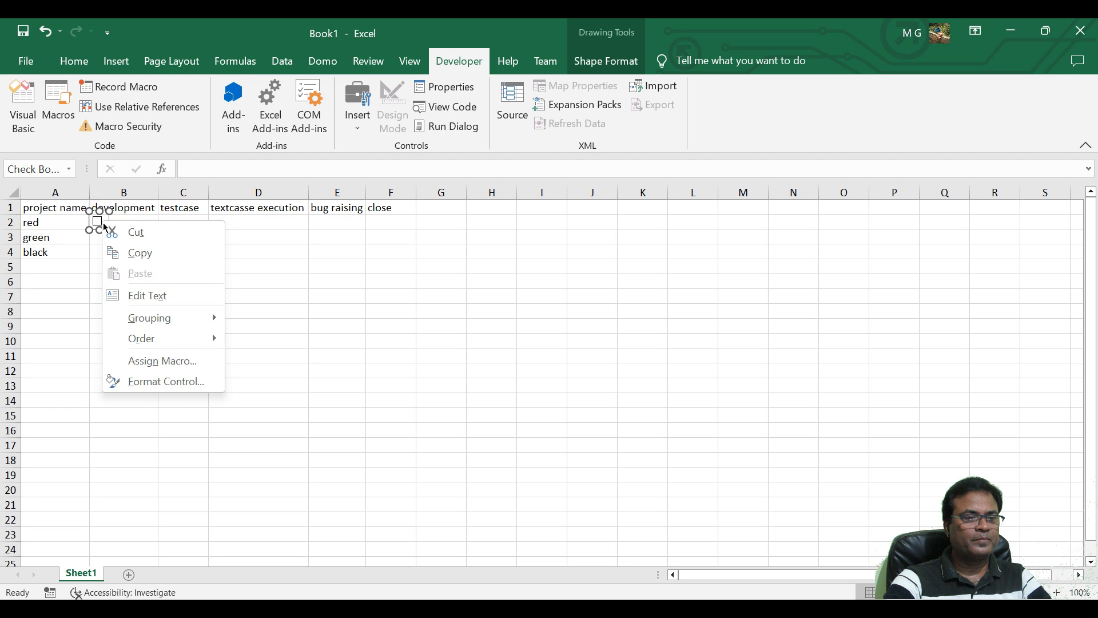
pyautogui.click(133, 253)
pyautogui.click(123, 240)
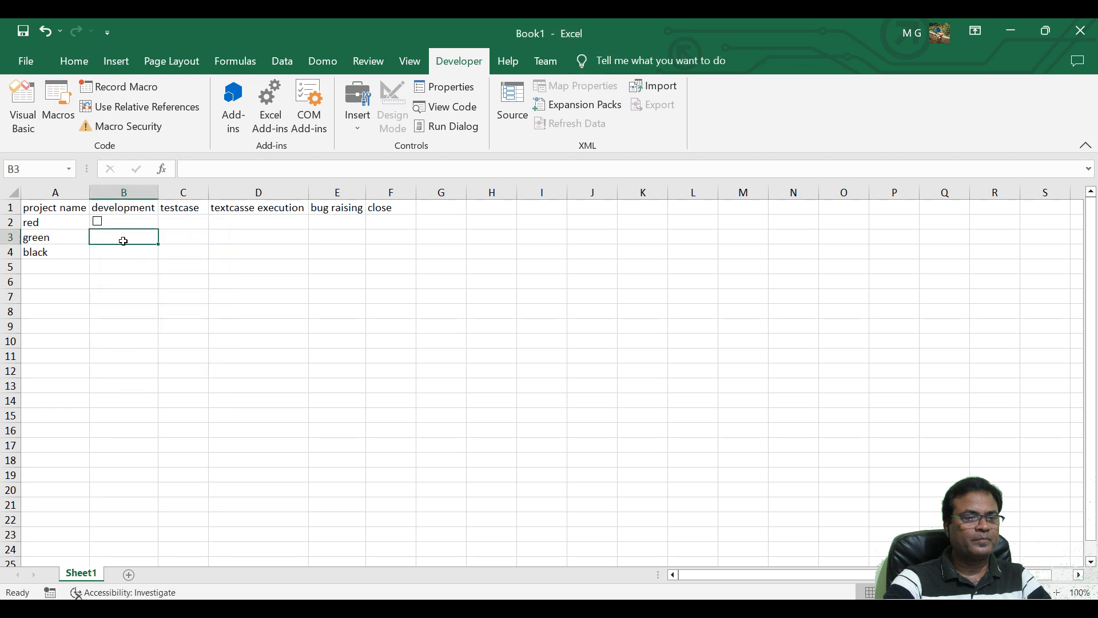
pyautogui.hotkey('ctrl', 'v')
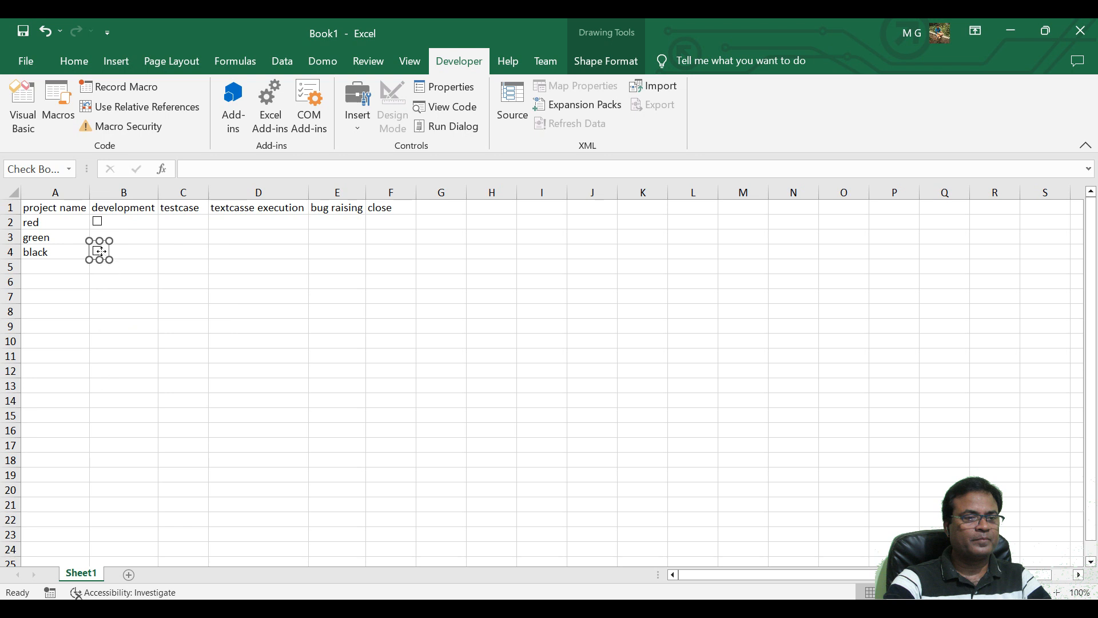
# Move the pasted check box into B3, then paste another copy and place it in B4 for the black project.
pyautogui.moveTo(99, 251); pyautogui.dragTo(99, 240)
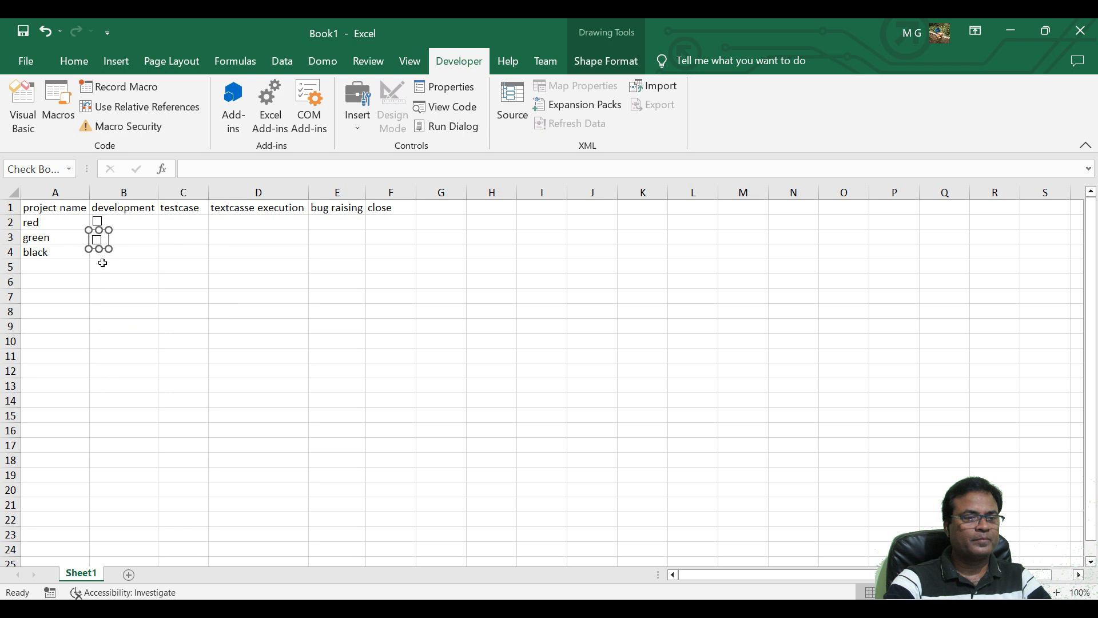
pyautogui.click(102, 263)
pyautogui.click(103, 251)
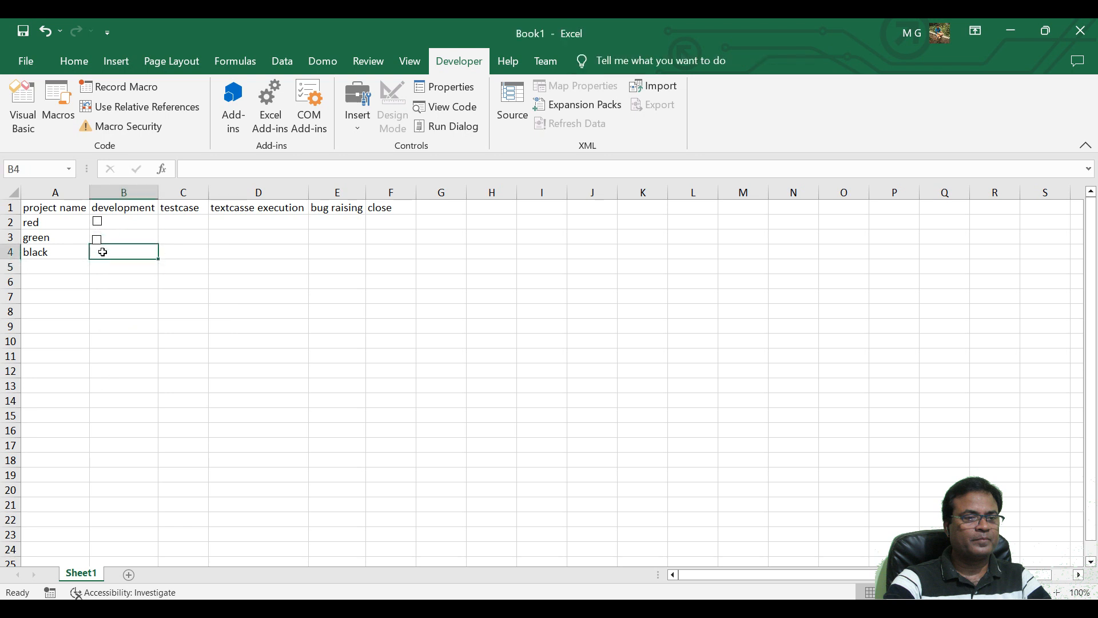
pyautogui.hotkey('ctrl', 'v')
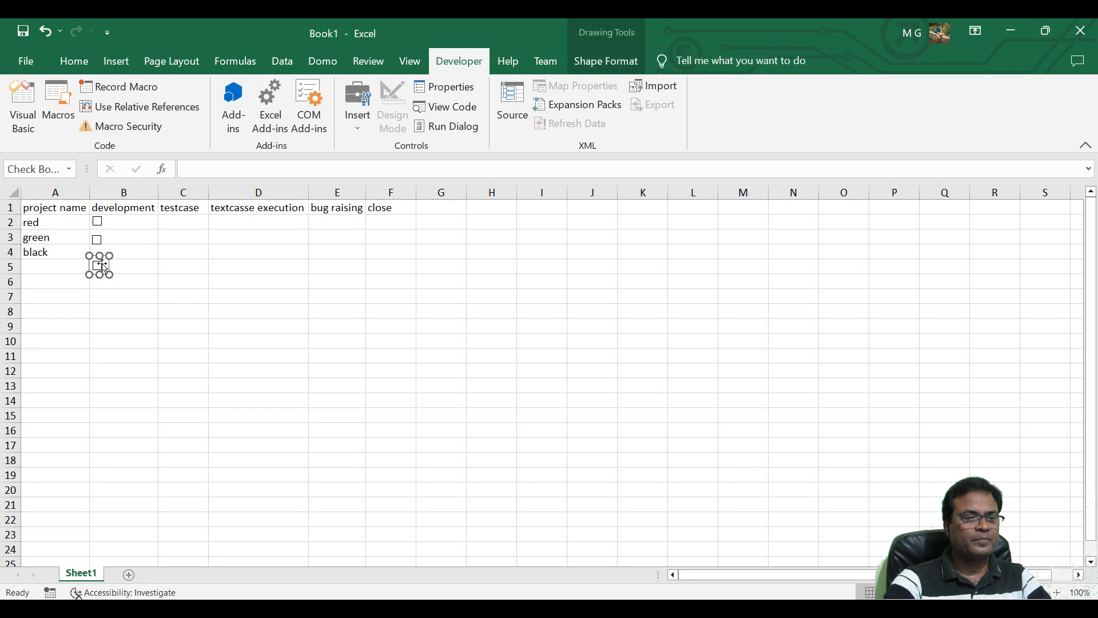
pyautogui.moveTo(103, 267); pyautogui.dragTo(99, 247)
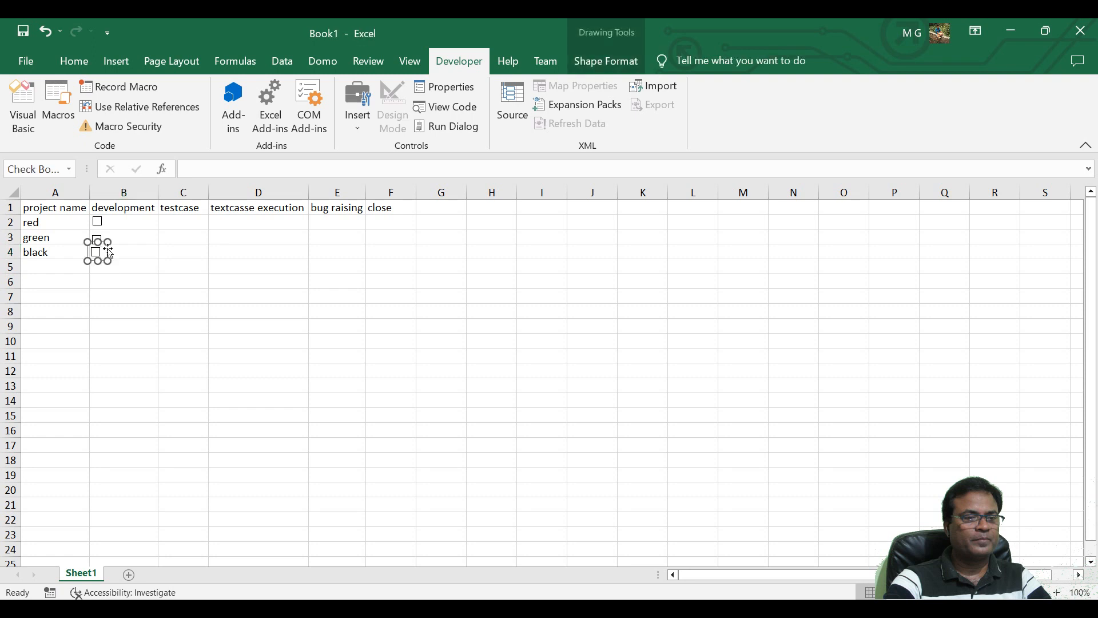
# Nudge the check box in B3 upward so it sits evenly between the ones in B2 and B4.
pyautogui.rightClick(98, 240)
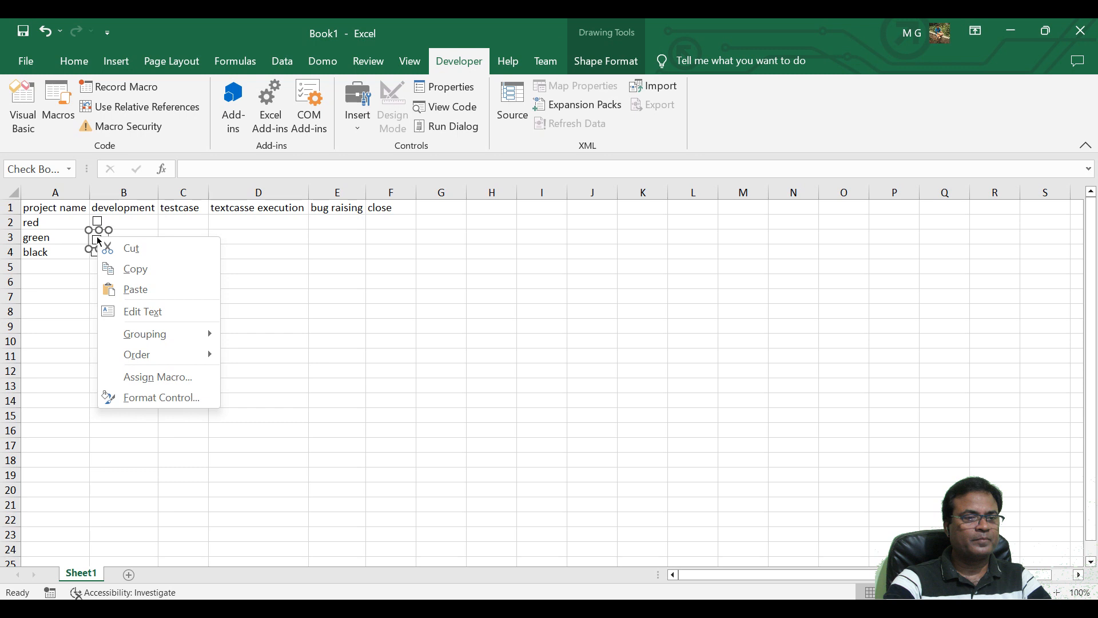
pyautogui.press('Escape')
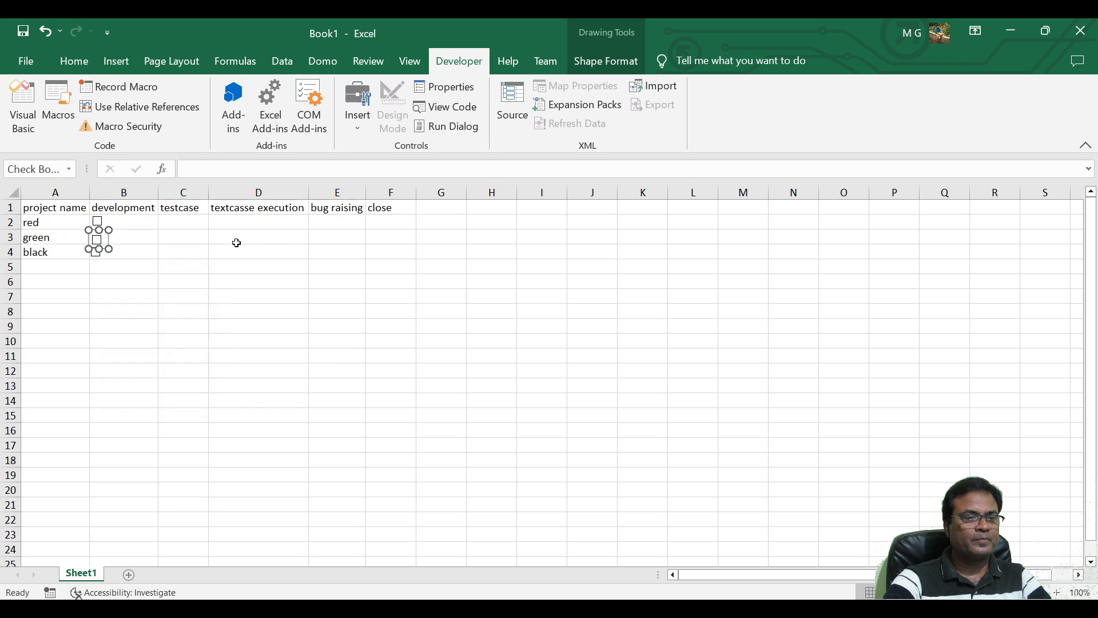
pyautogui.click(99, 237)
pyautogui.click(173, 281)
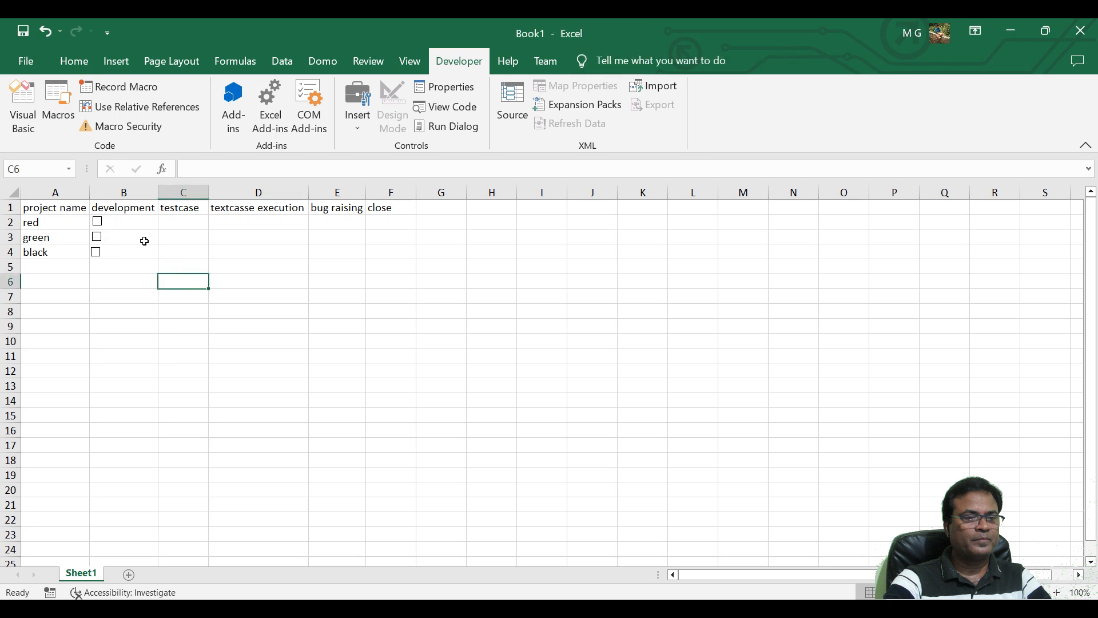
# Insert a Check Box form control at C2, in the testcase column of the red project.
pyautogui.click(184, 220)
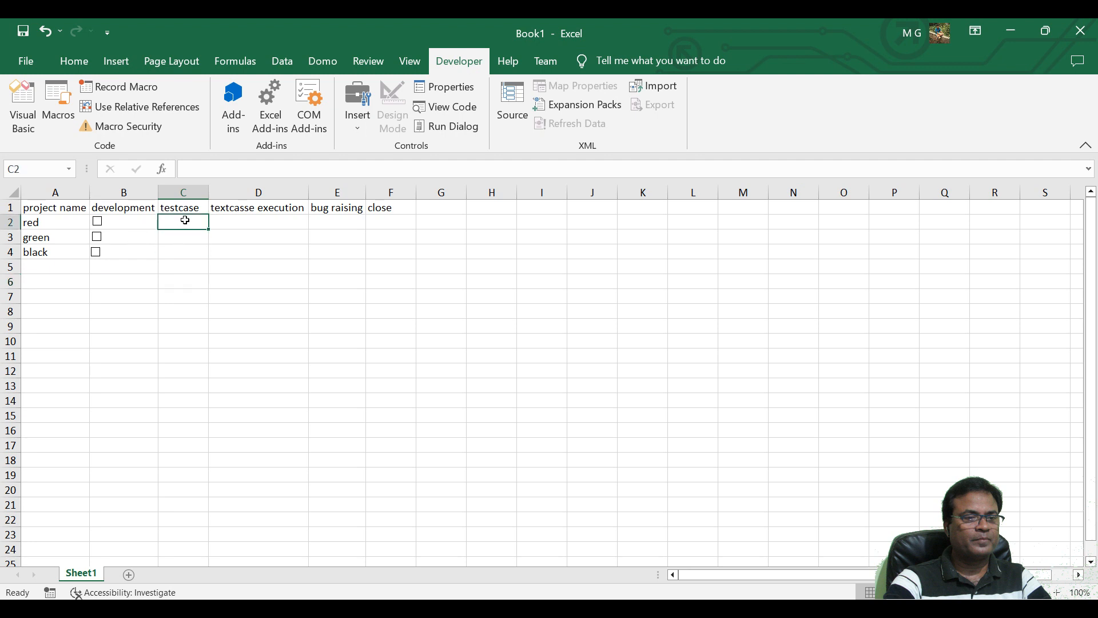
pyautogui.click(357, 126)
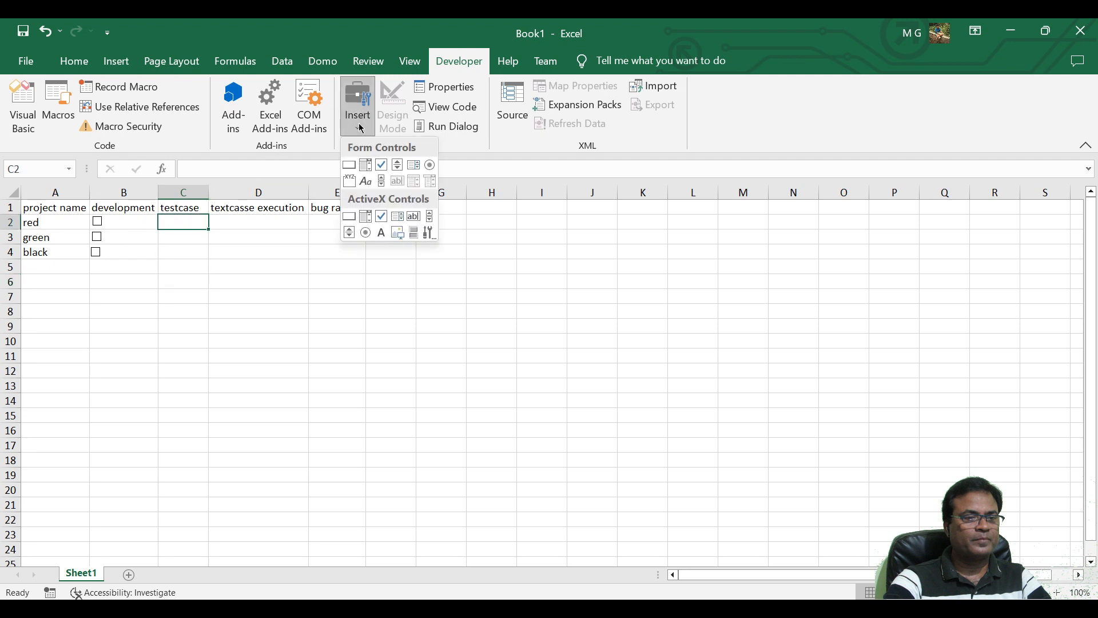
pyautogui.click(381, 167)
pyautogui.click(184, 222)
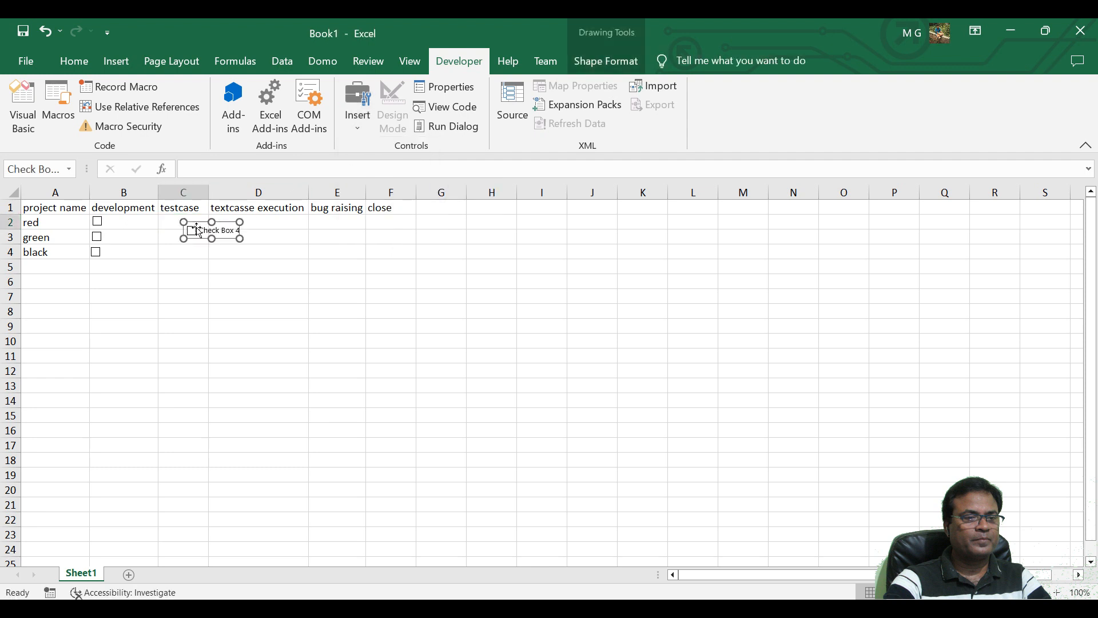
# Remove the new check box's label text and shrink and move the control to fit inside C2.
pyautogui.click(202, 231)
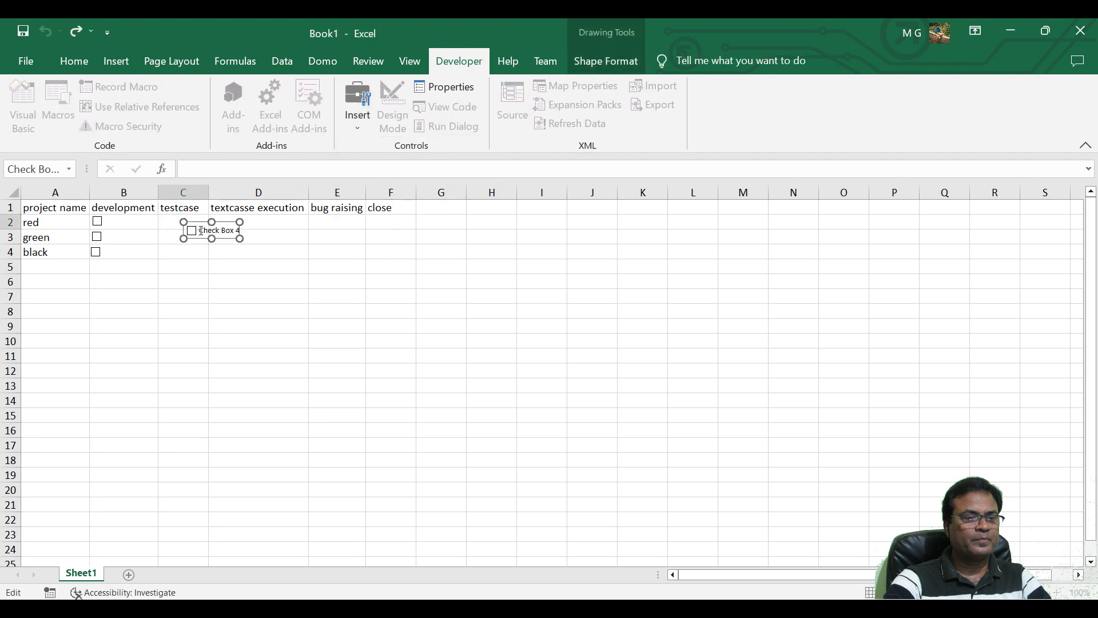
pyautogui.press('Delete')
pyautogui.press('Delete')
pyautogui.press('Delete')
pyautogui.press('Delete')
pyautogui.press('Delete')
pyautogui.press('Delete')
pyautogui.press('Delete')
pyautogui.press('Delete')
pyautogui.press('Delete')
pyautogui.press('Delete')
pyautogui.press('Delete')
pyautogui.moveTo(240, 238); pyautogui.dragTo(172, 225)
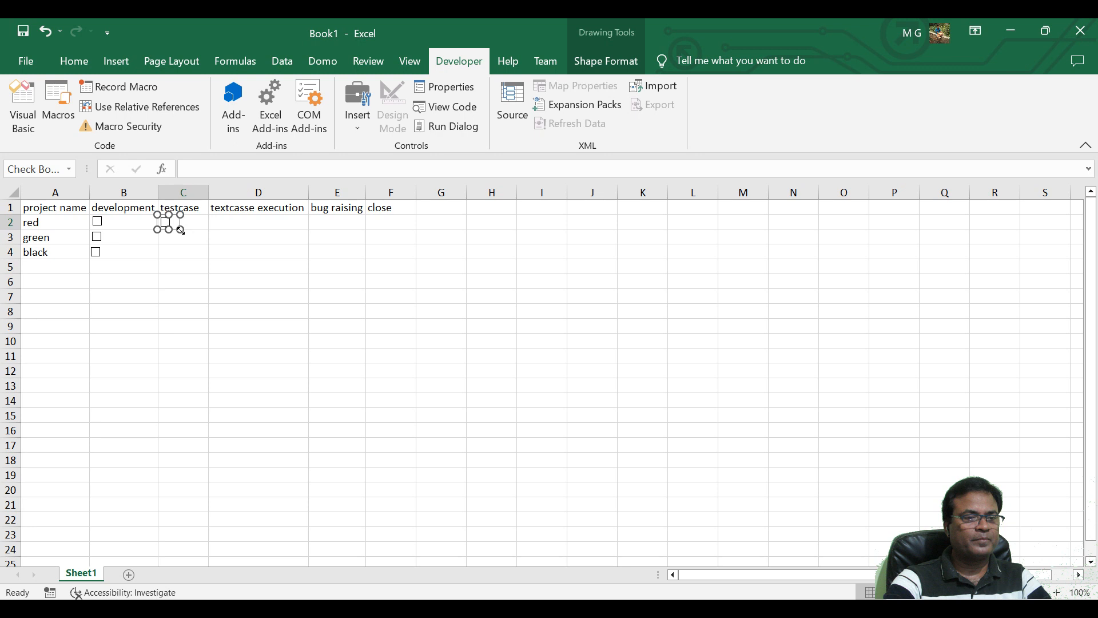
# Paste copies of the C2 check box and position them in C3 and C4 of the testcase column.
pyautogui.click(173, 240)
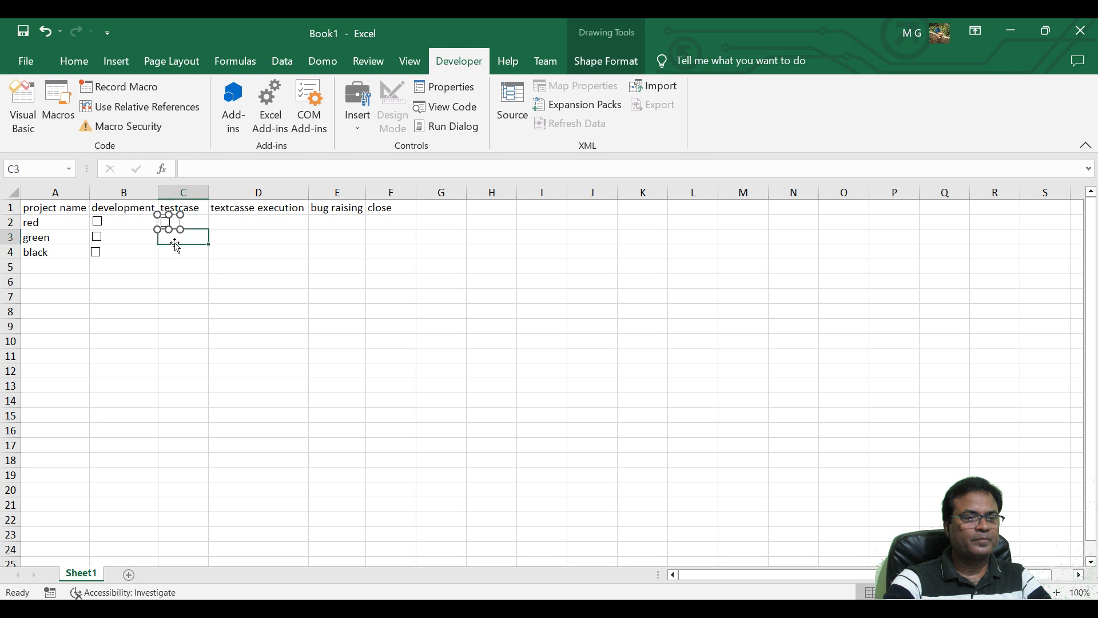
pyautogui.hotkey('ctrl', 'v')
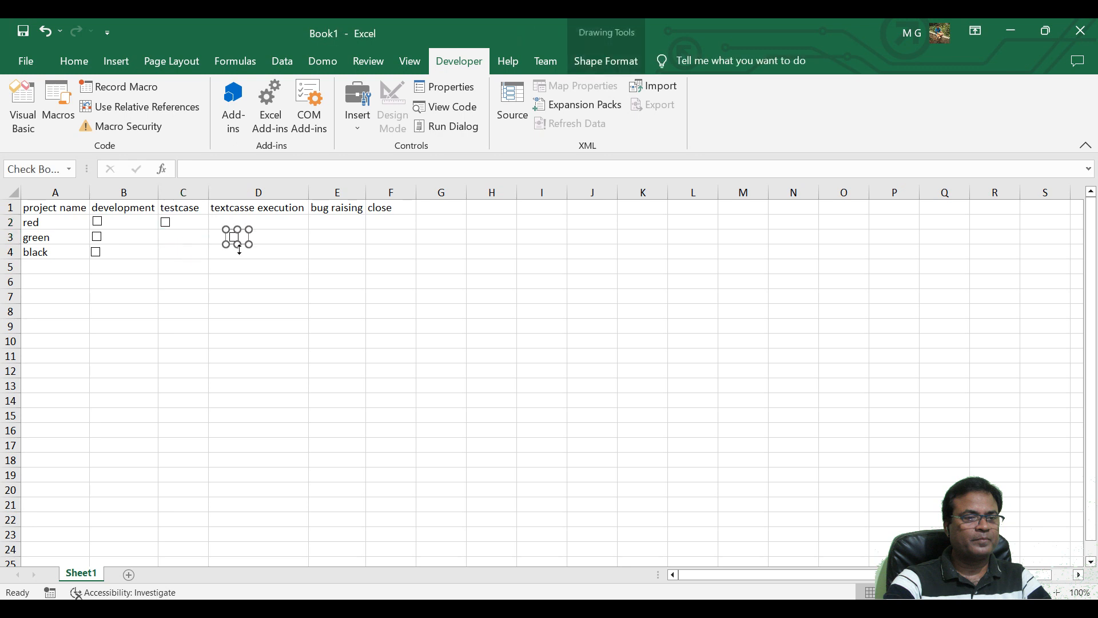
pyautogui.moveTo(235, 236); pyautogui.dragTo(166, 236)
pyautogui.click(178, 254)
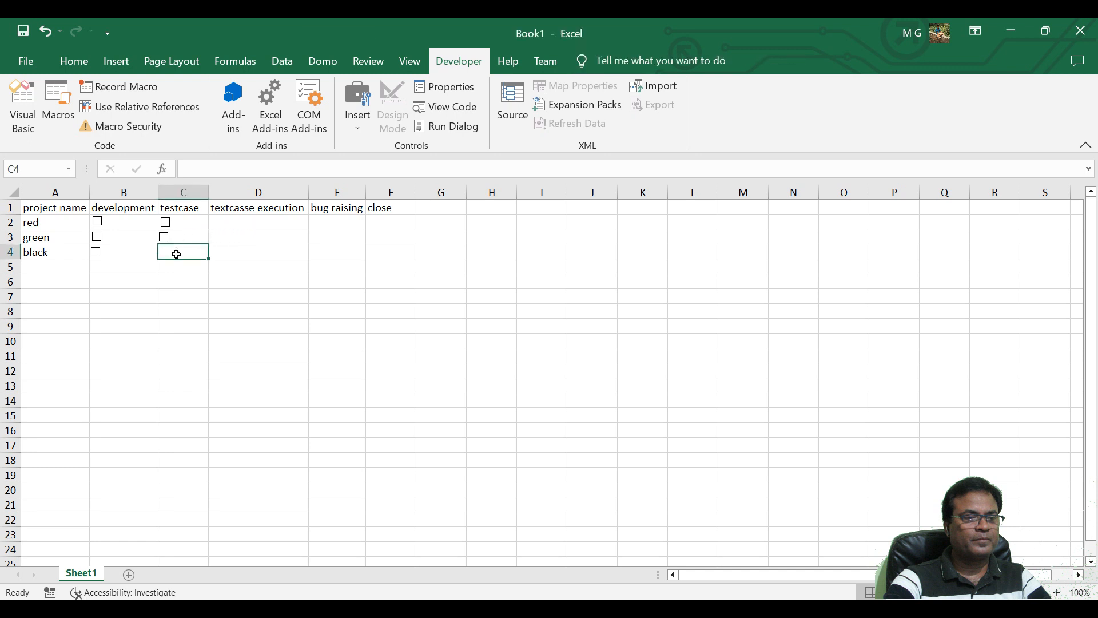
pyautogui.hotkey('ctrl', 'v')
pyautogui.moveTo(235, 258); pyautogui.dragTo(157, 252)
# Paste three check box copies into the textcasse execution column, positioning one each in D2, D3 and D4.
pyautogui.click(245, 221)
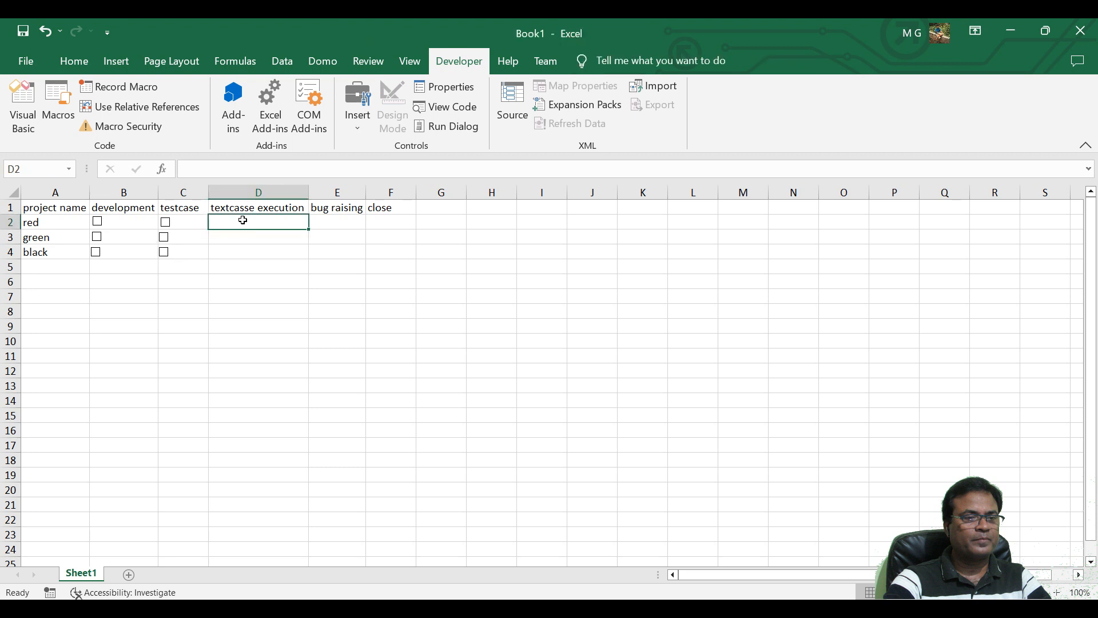
pyautogui.hotkey('ctrl', 'v')
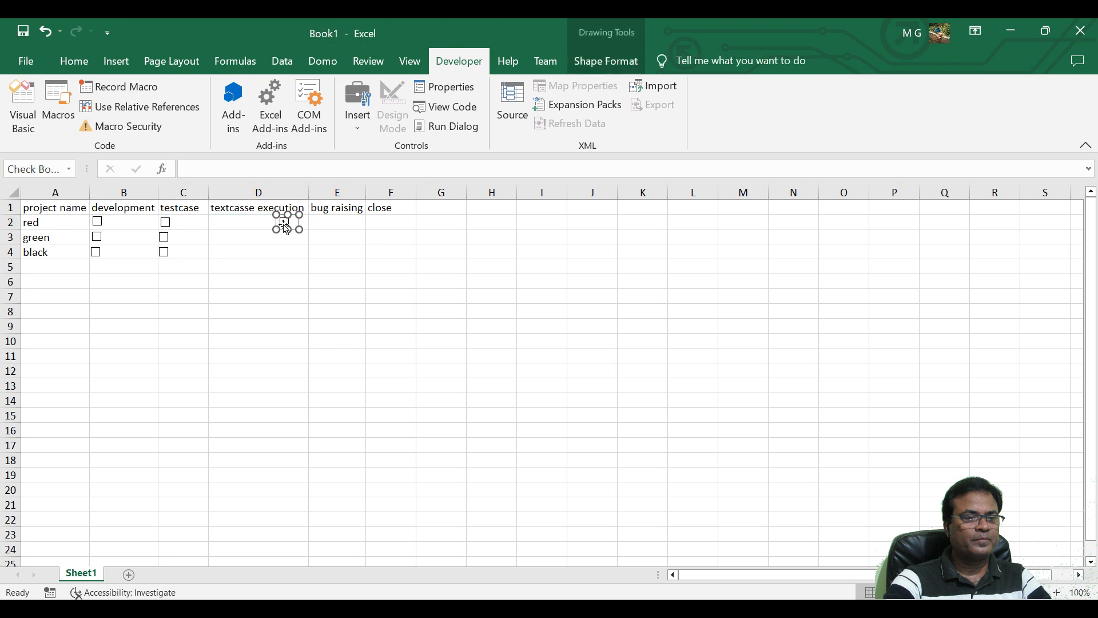
pyautogui.moveTo(288, 227); pyautogui.dragTo(218, 223)
pyautogui.click(220, 239)
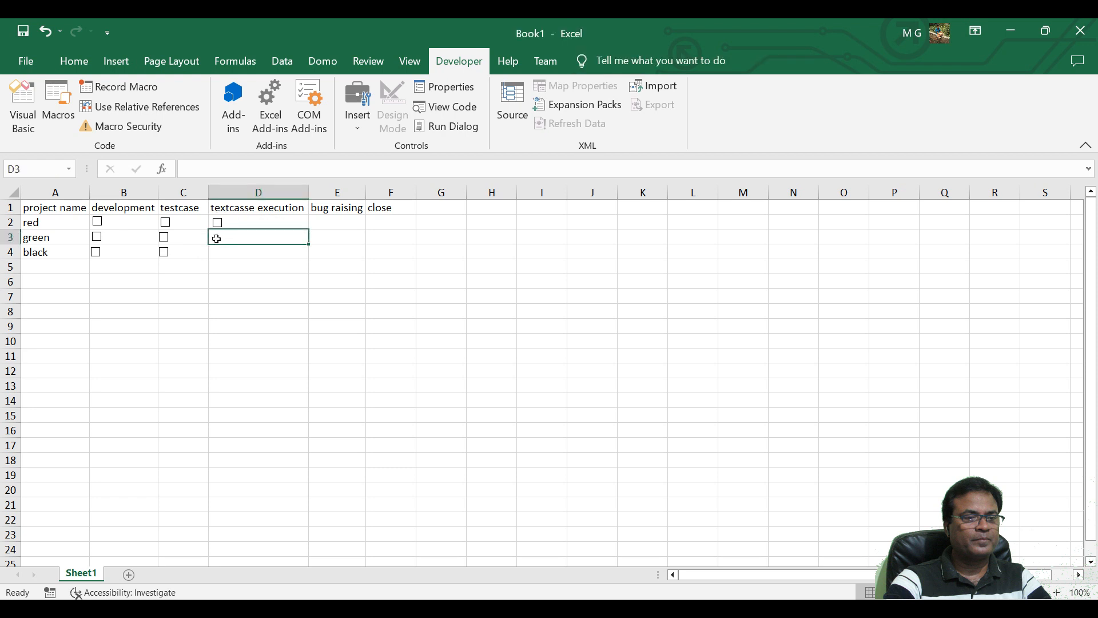
pyautogui.hotkey('ctrl', 'v')
pyautogui.moveTo(285, 238); pyautogui.dragTo(216, 236)
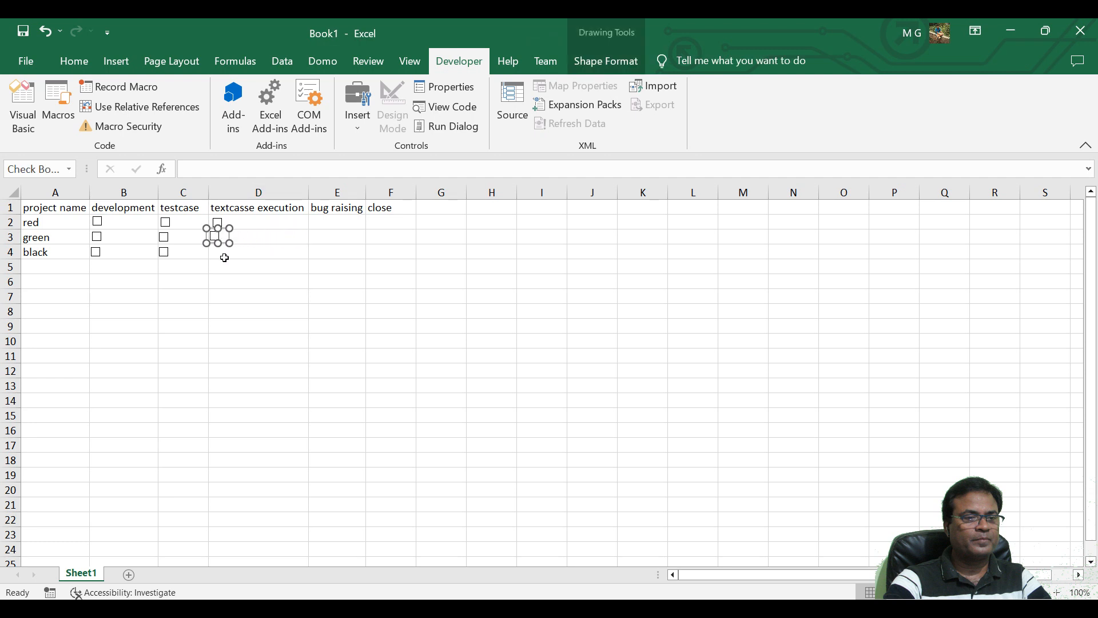
pyautogui.click(224, 253)
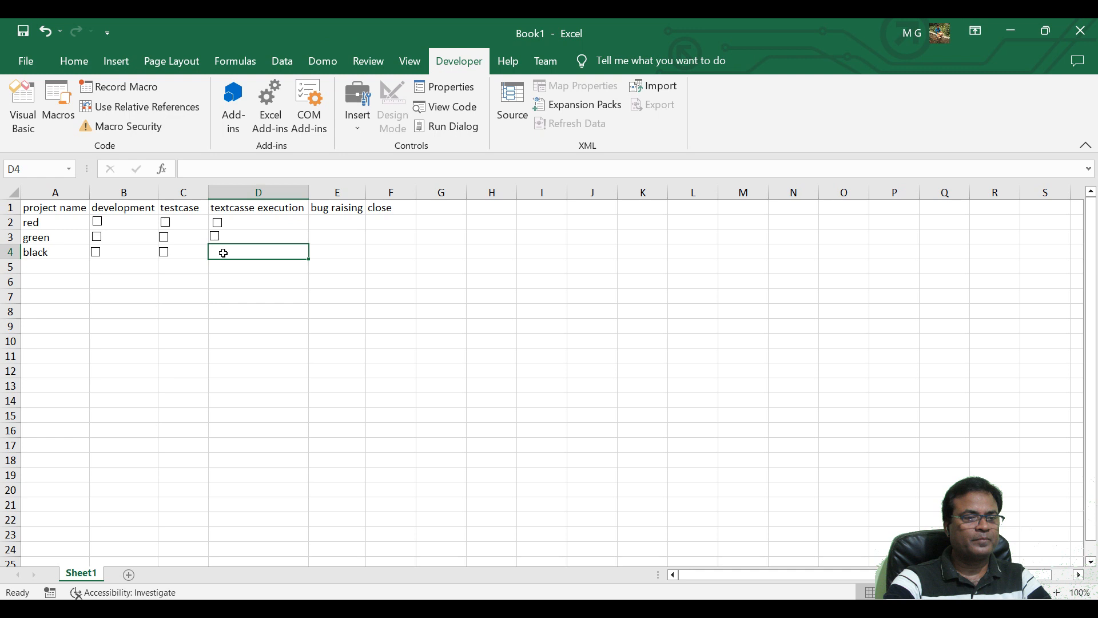
pyautogui.hotkey('ctrl', 'v')
pyautogui.moveTo(285, 253); pyautogui.dragTo(211, 253)
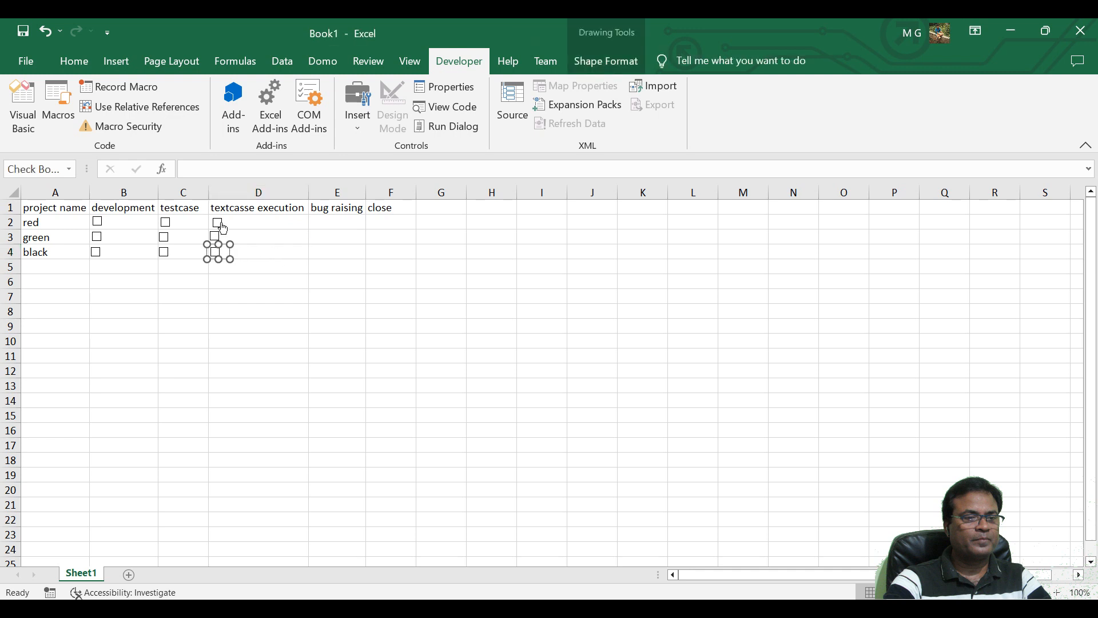
# Paste three check box copies into the bug raising column, positioning one each in E2, E3 and E4.
pyautogui.click(336, 218)
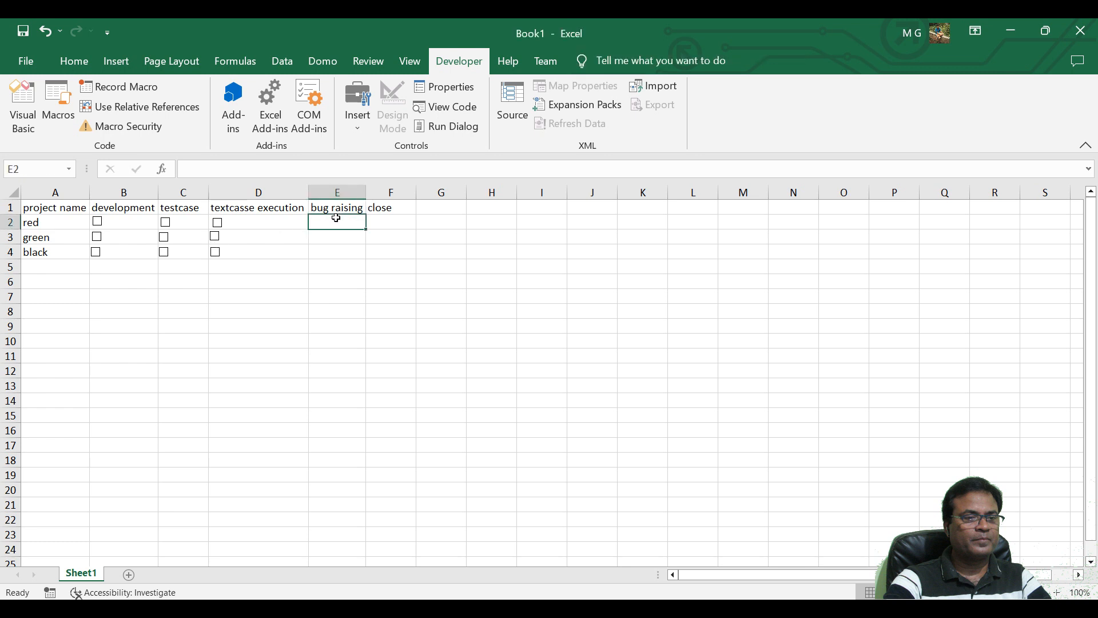
pyautogui.click(336, 223)
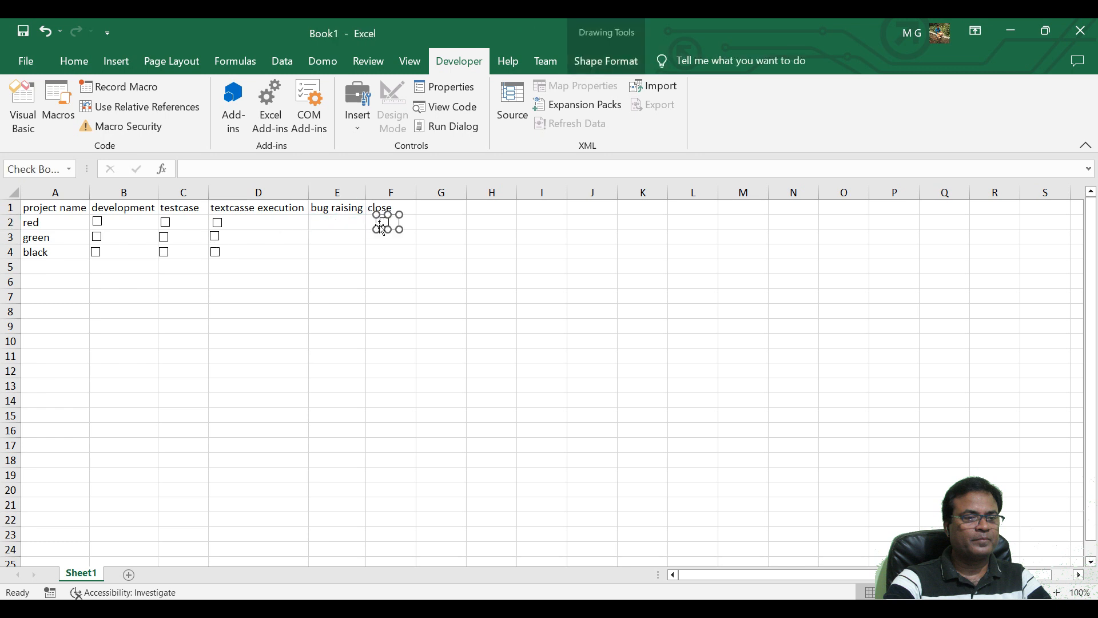
pyautogui.moveTo(380, 222); pyautogui.dragTo(315, 221)
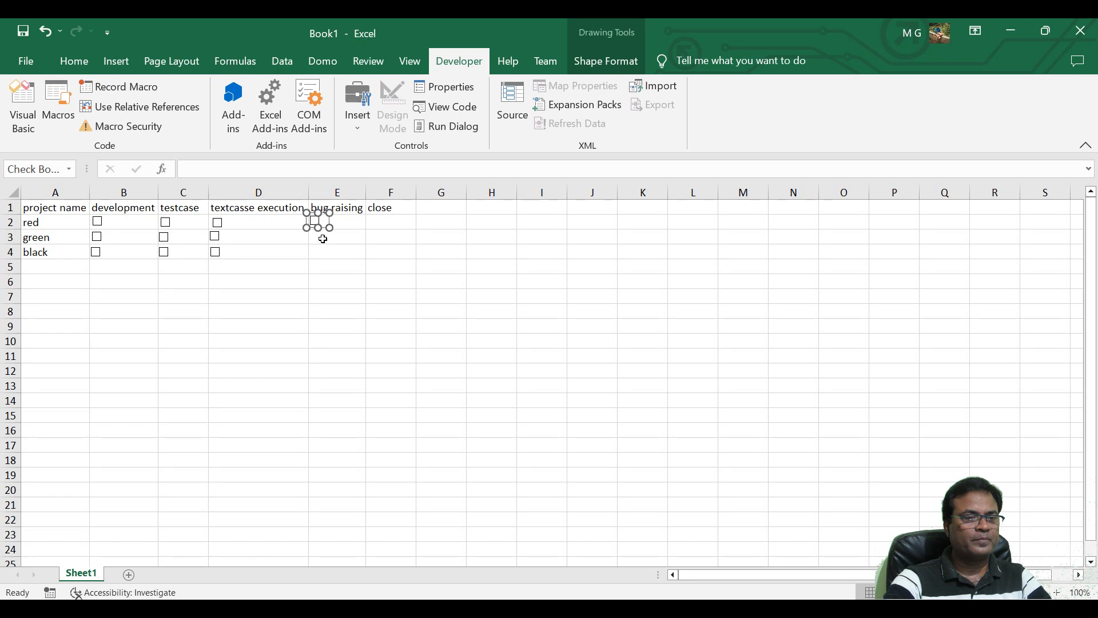
pyautogui.click(324, 239)
pyautogui.hotkey('ctrl', 'v')
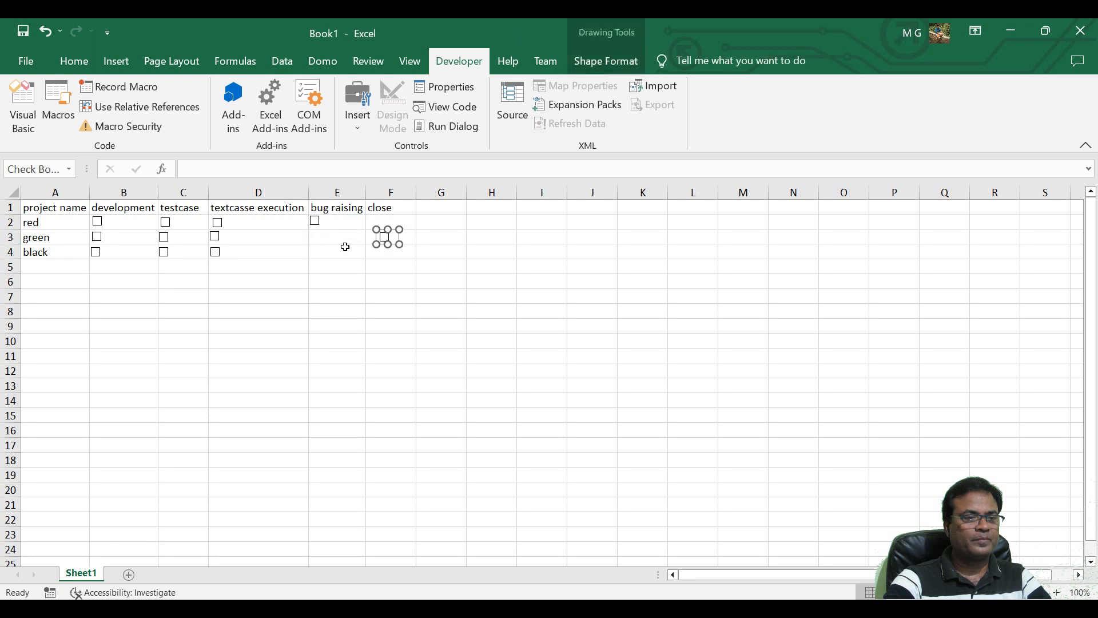
pyautogui.moveTo(381, 240); pyautogui.dragTo(315, 241)
pyautogui.click(332, 255)
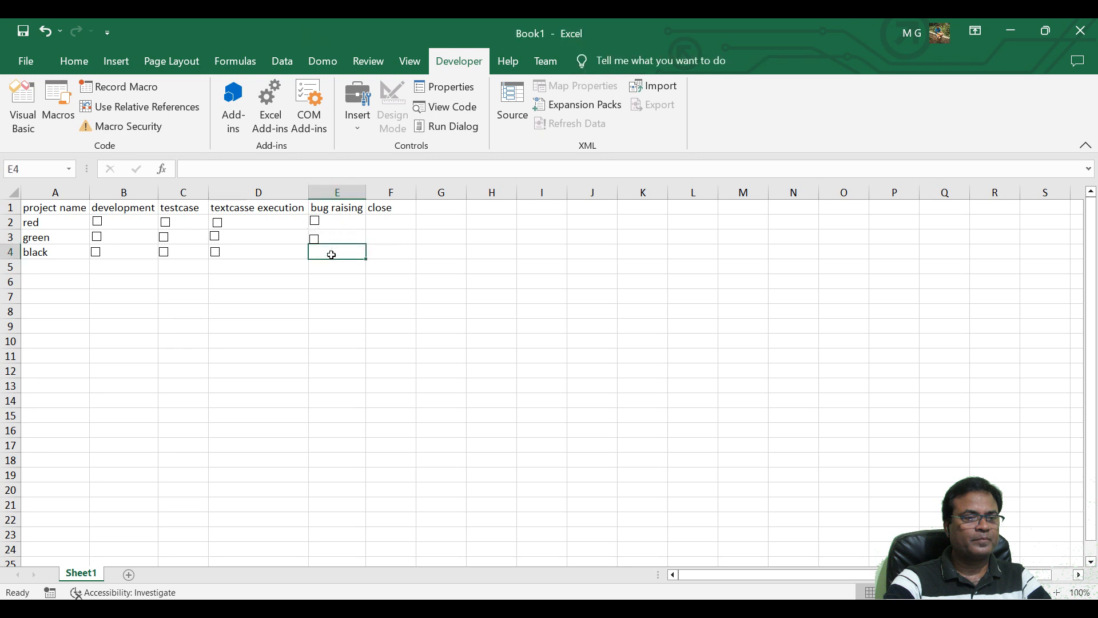
pyautogui.hotkey('ctrl', 'v')
pyautogui.moveTo(385, 252); pyautogui.dragTo(316, 251)
# Clear the contents of column F to remove the close heading.
pyautogui.click(392, 247)
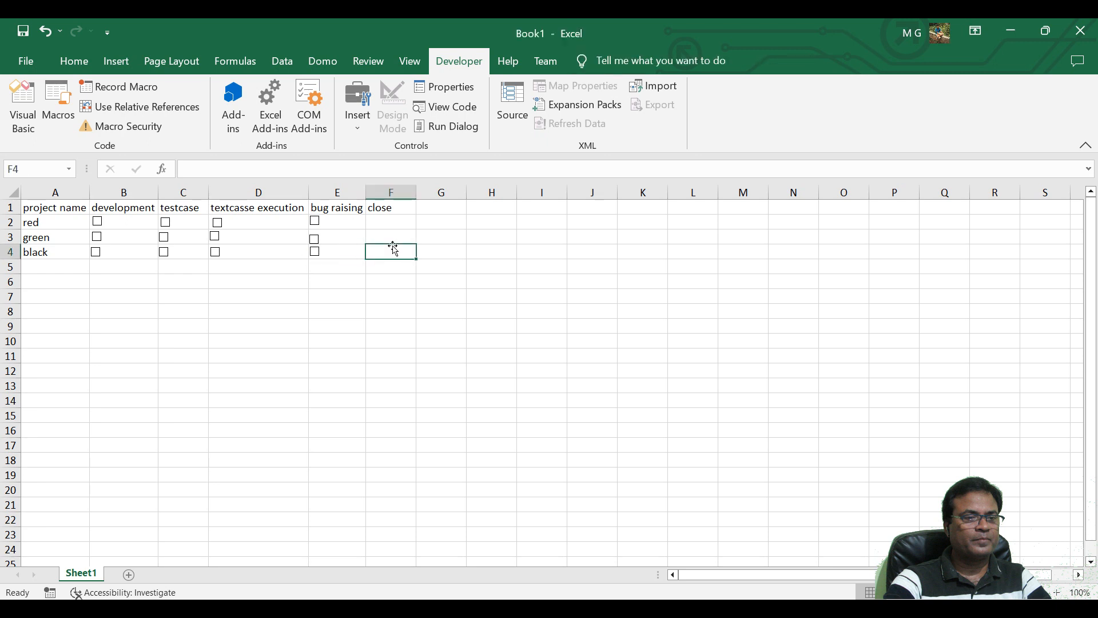
pyautogui.click(391, 194)
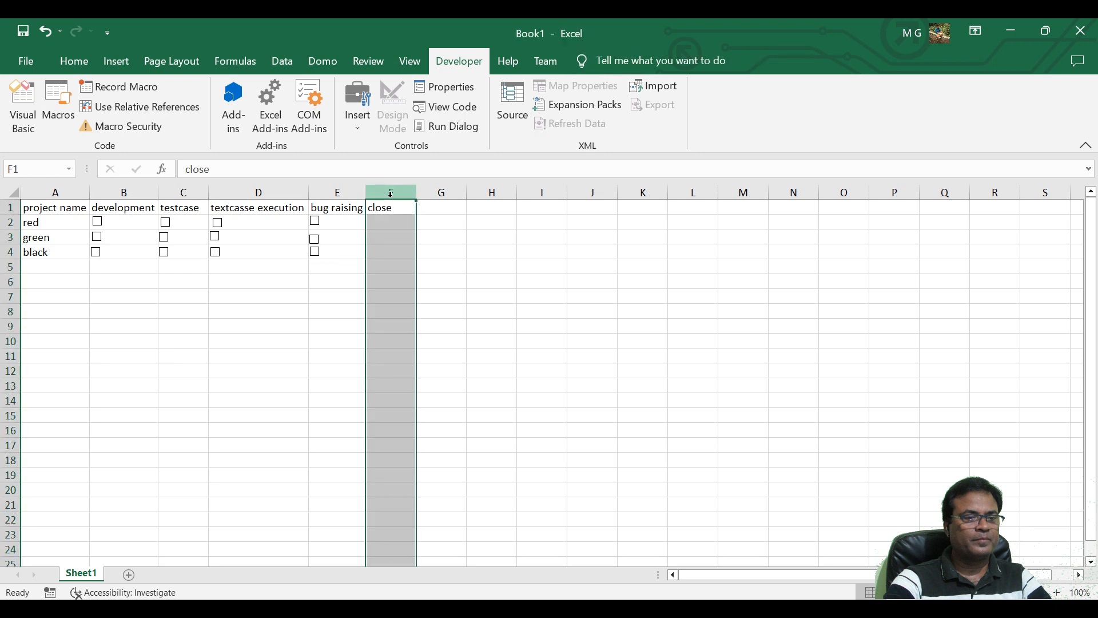
pyautogui.press('Delete')
pyautogui.click(430, 294)
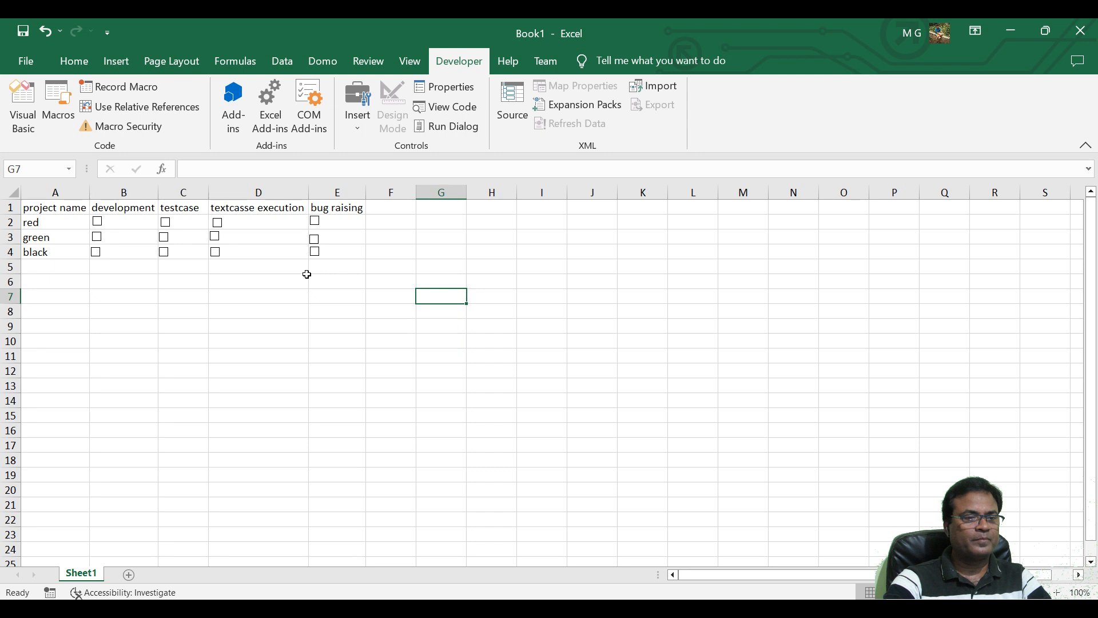
# Format the check box control in B2 with the value Checked and the cell link $B$2.
pyautogui.rightClick(103, 231)
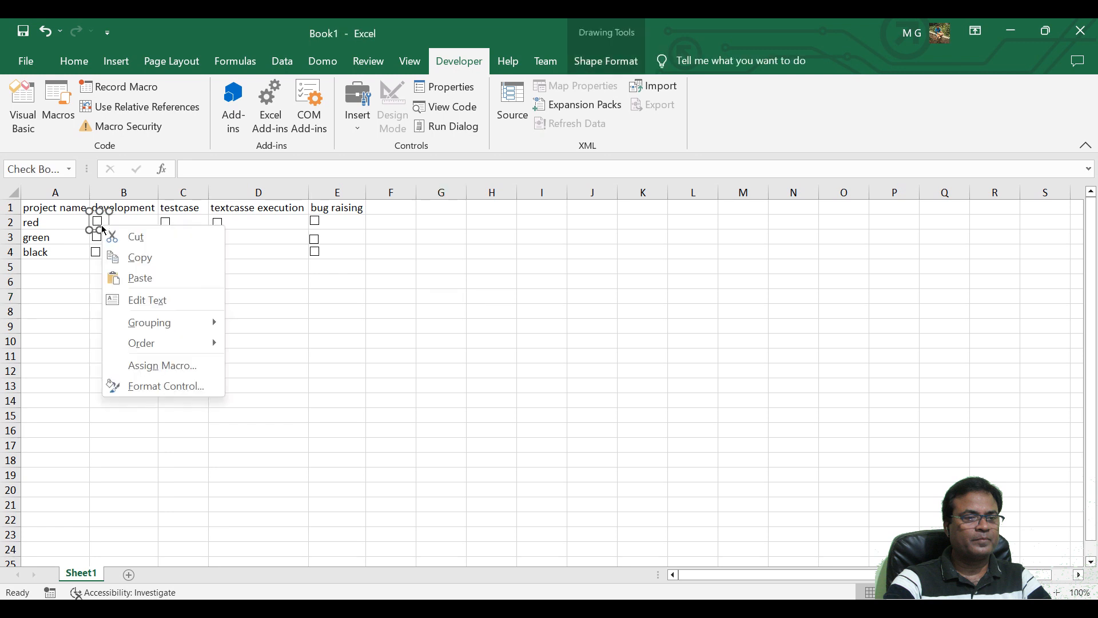
pyautogui.click(175, 394)
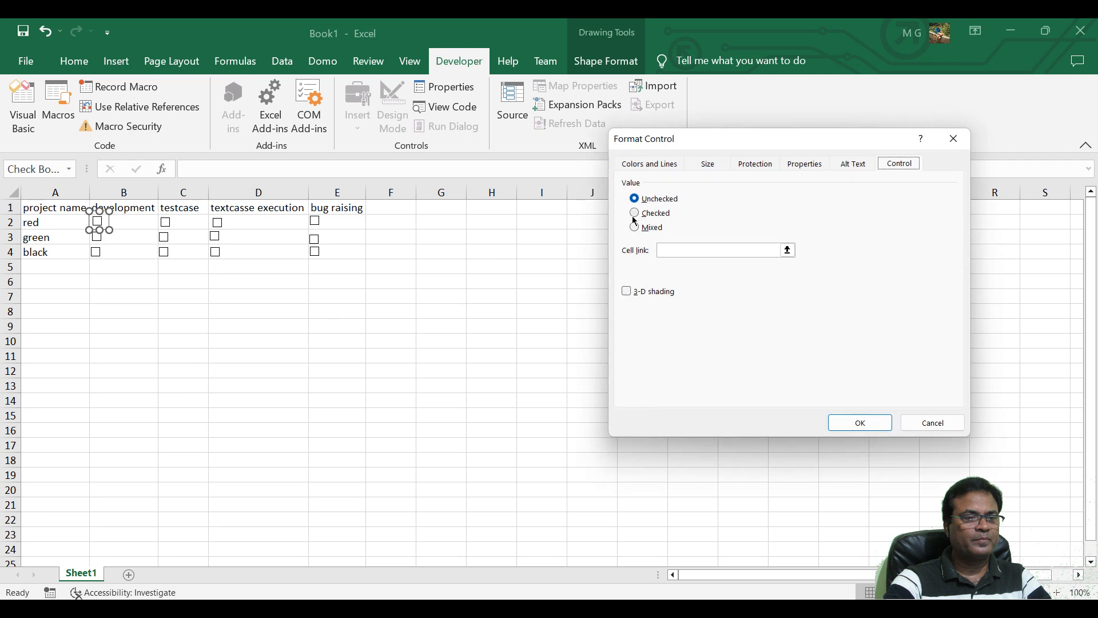
pyautogui.click(635, 215)
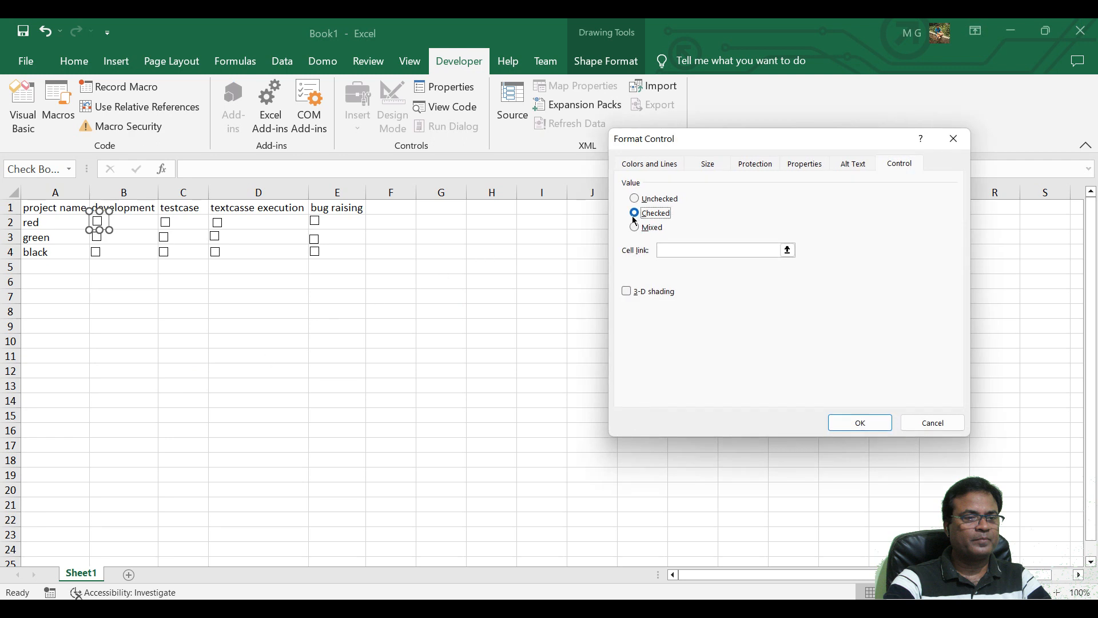
pyautogui.click(667, 255)
pyautogui.click(668, 251)
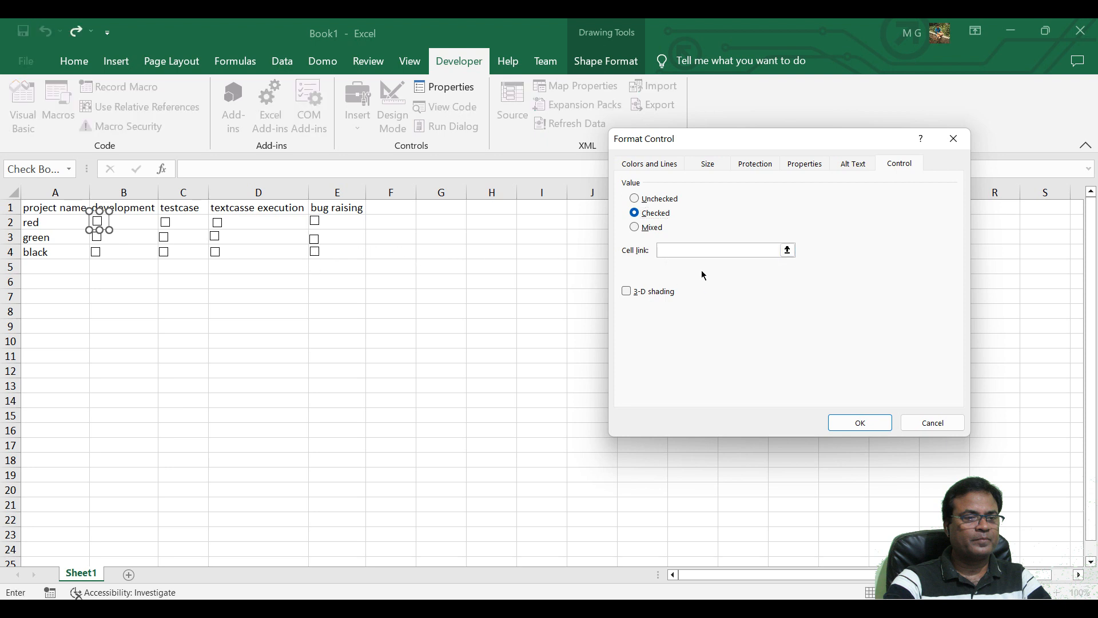
pyautogui.click(129, 223)
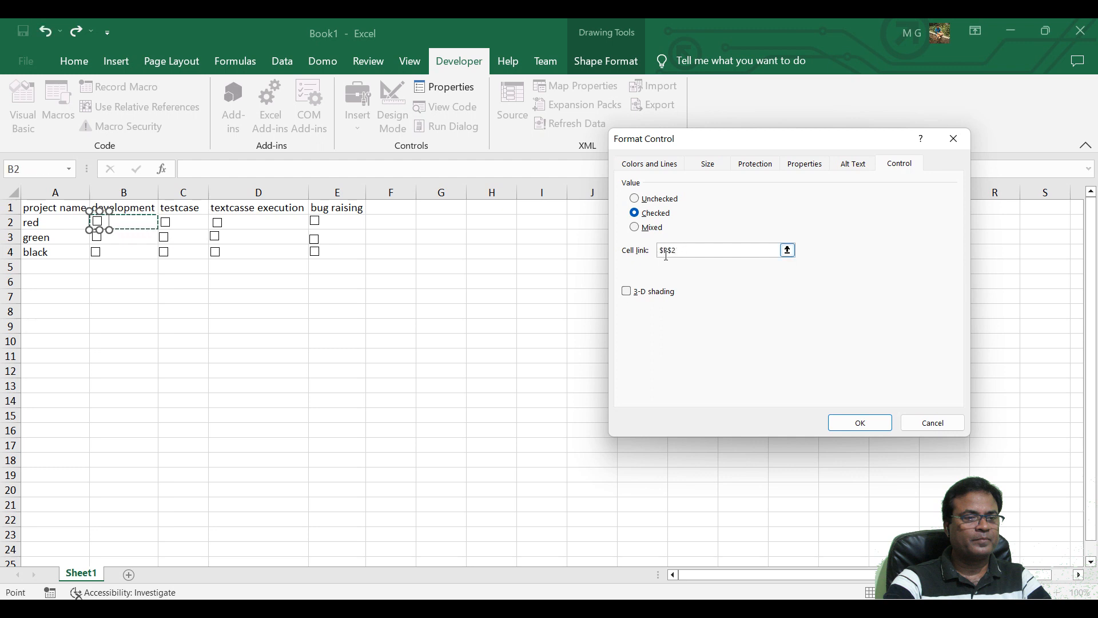
pyautogui.click(866, 424)
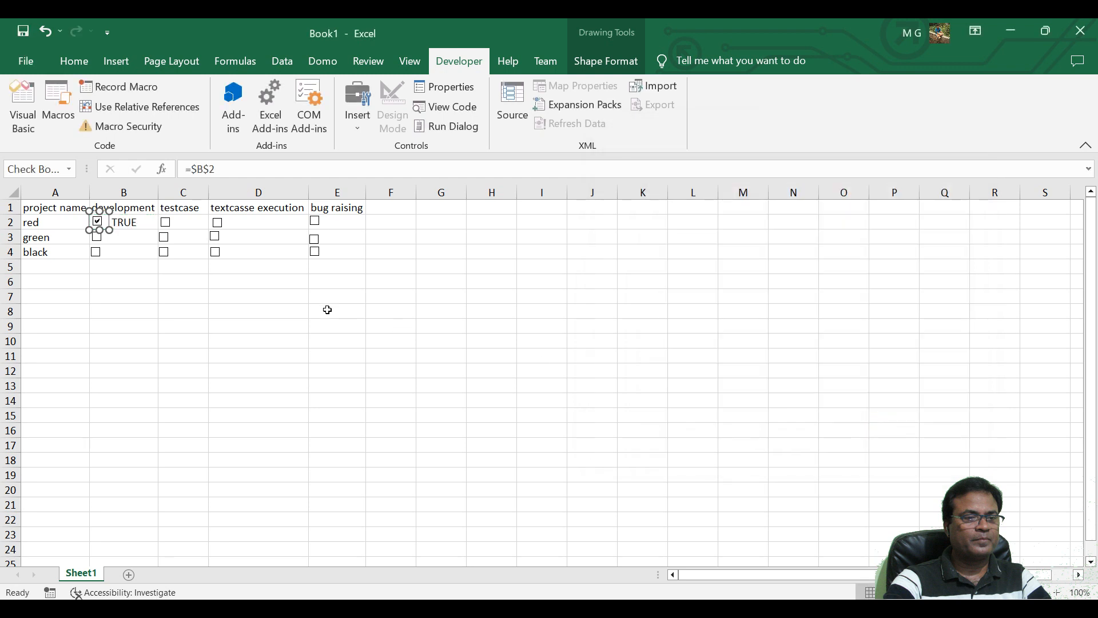
pyautogui.click(130, 239)
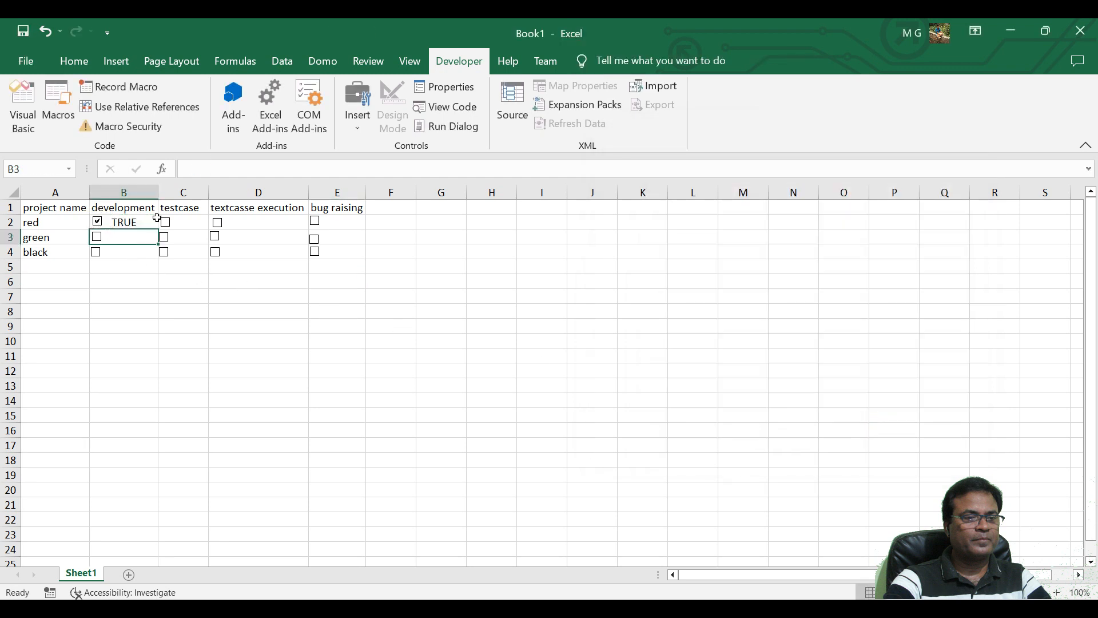
# Format the check box control in B3 with the value Checked and the cell link $B$3.
pyautogui.rightClick(98, 239)
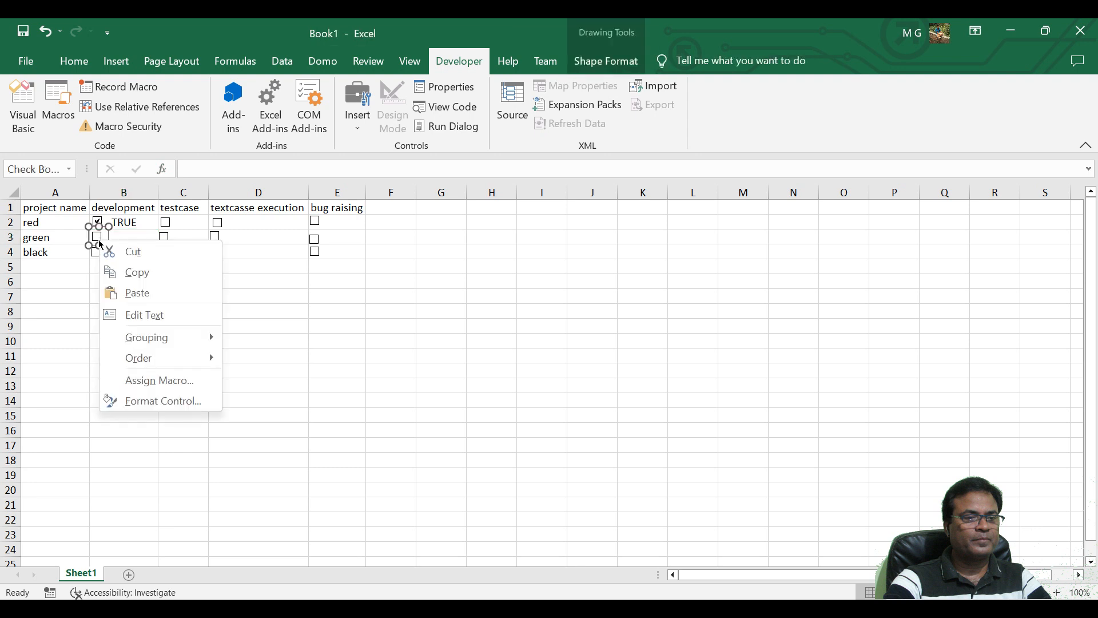
pyautogui.click(155, 401)
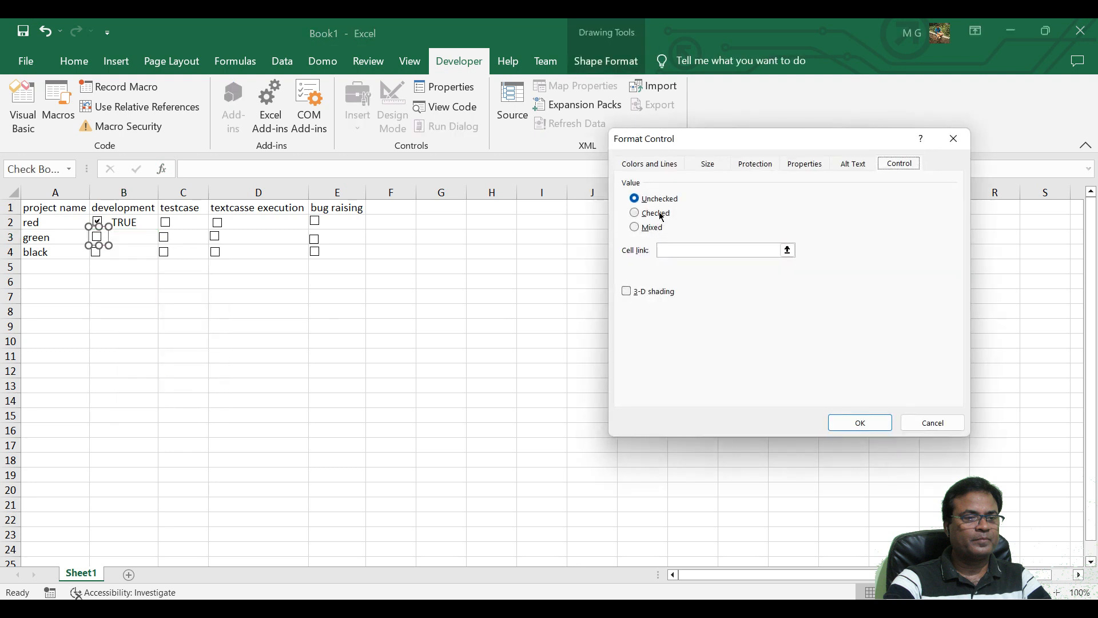
pyautogui.click(662, 216)
pyautogui.click(682, 250)
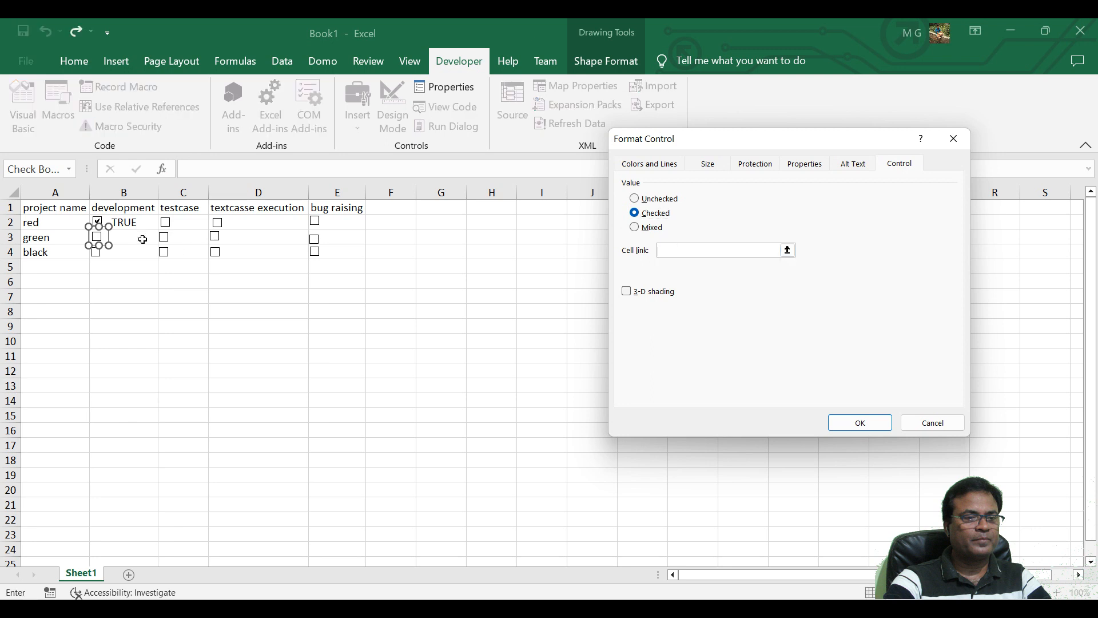
pyautogui.click(142, 239)
pyautogui.click(859, 422)
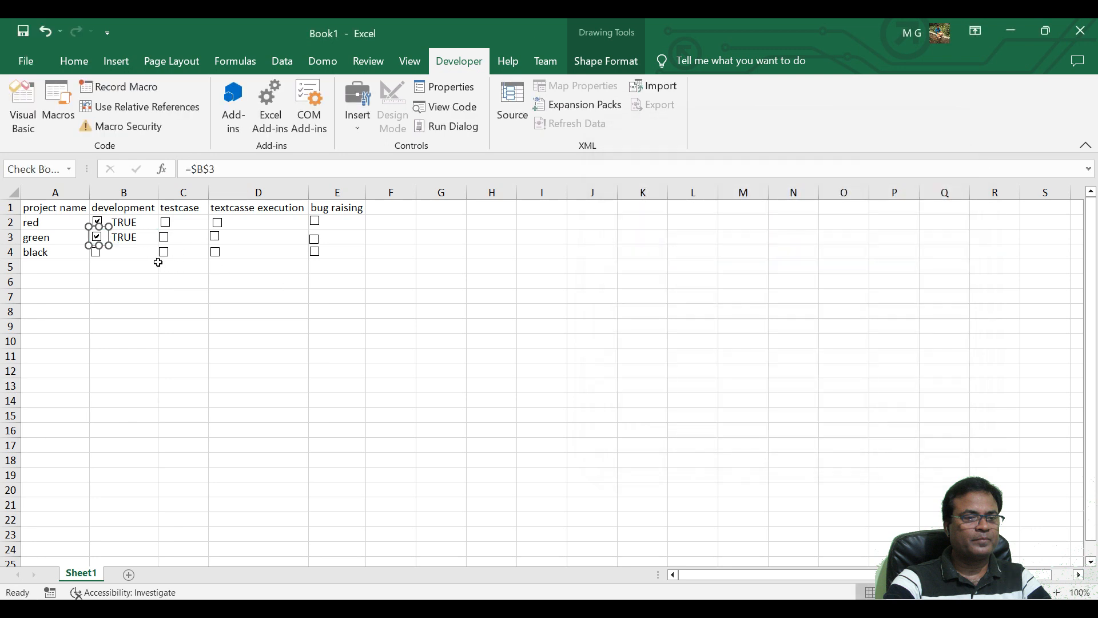
# Format the check box control in B4 with the value Checked and the cell link $B$4.
pyautogui.click(140, 254)
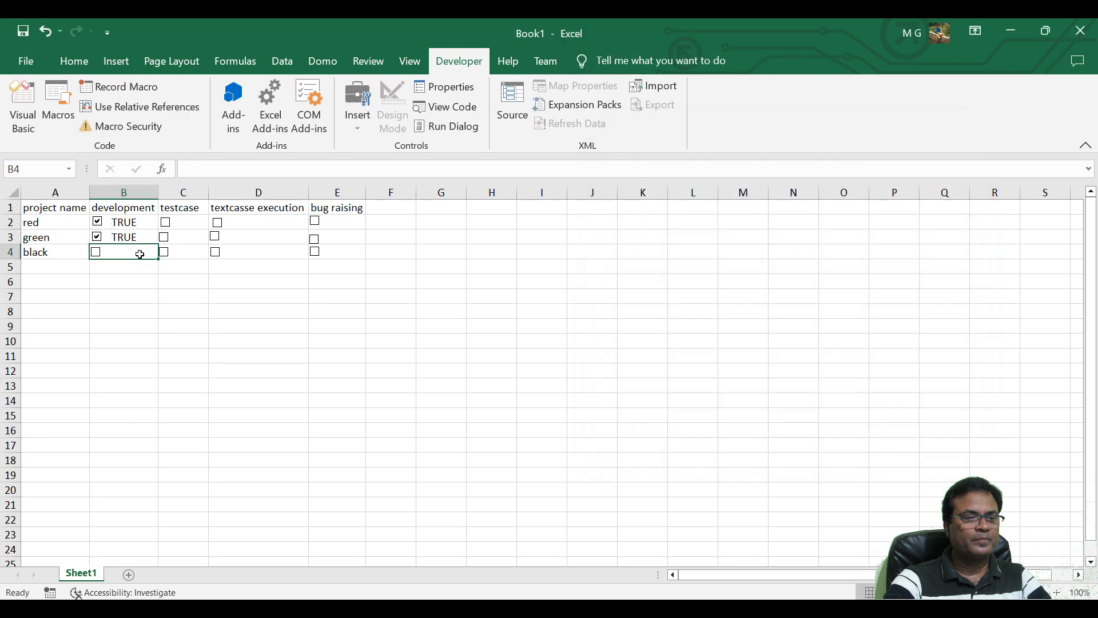
pyautogui.rightClick(98, 256)
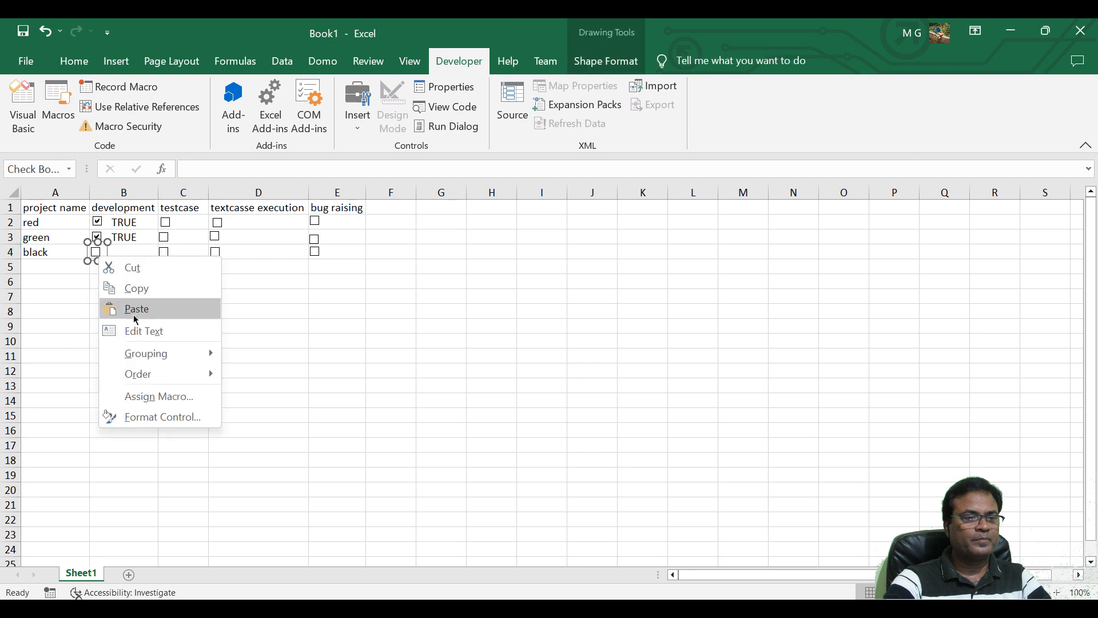
pyautogui.click(159, 422)
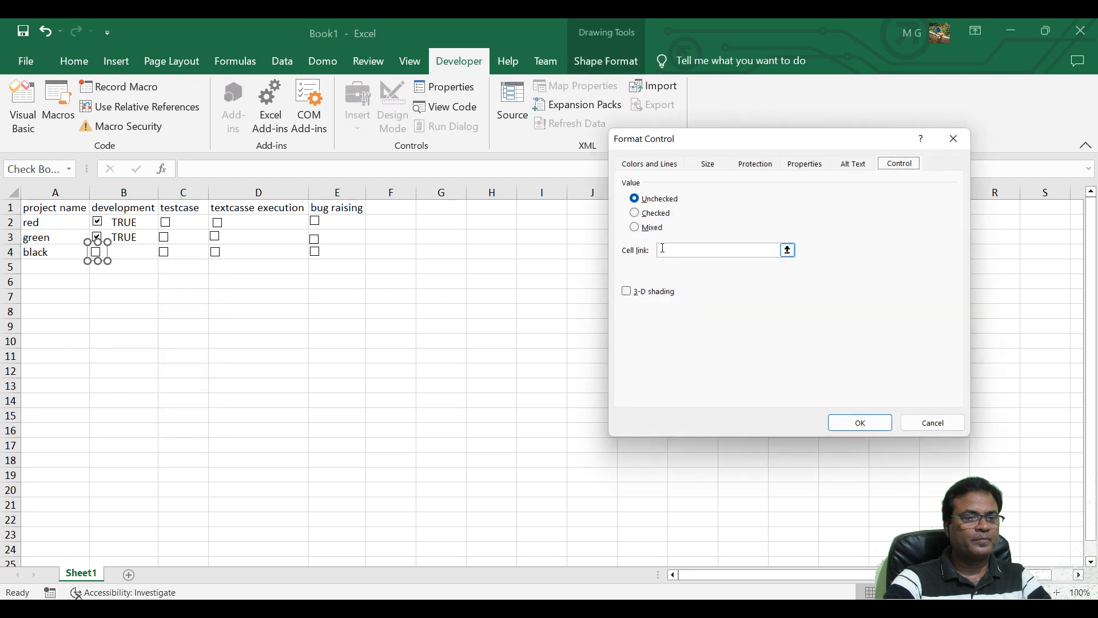
pyautogui.click(663, 220)
pyautogui.click(670, 249)
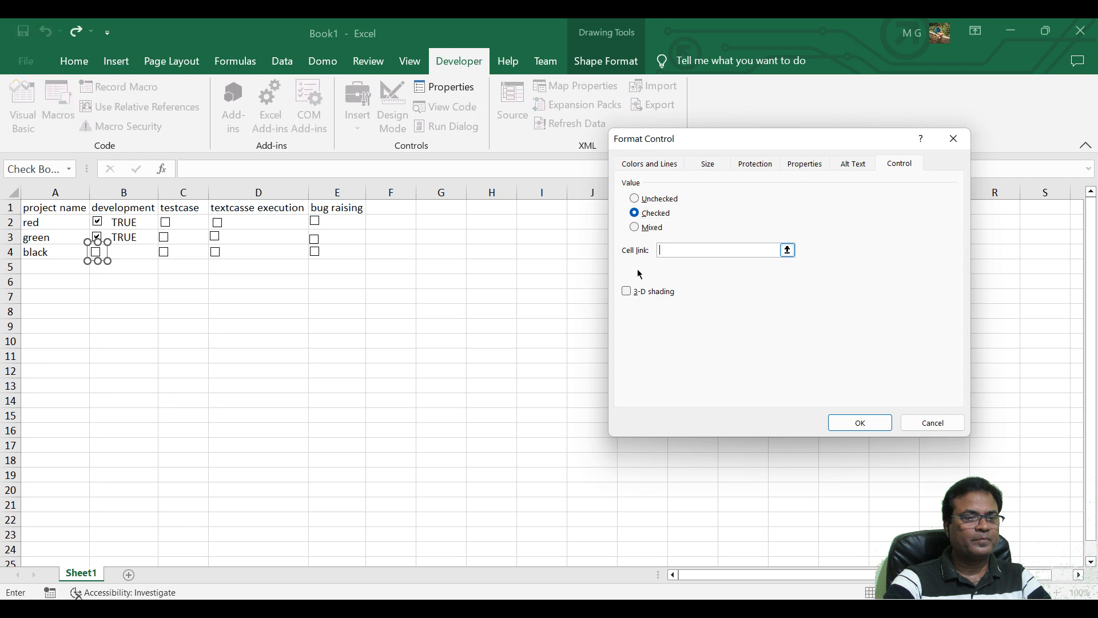
pyautogui.click(135, 251)
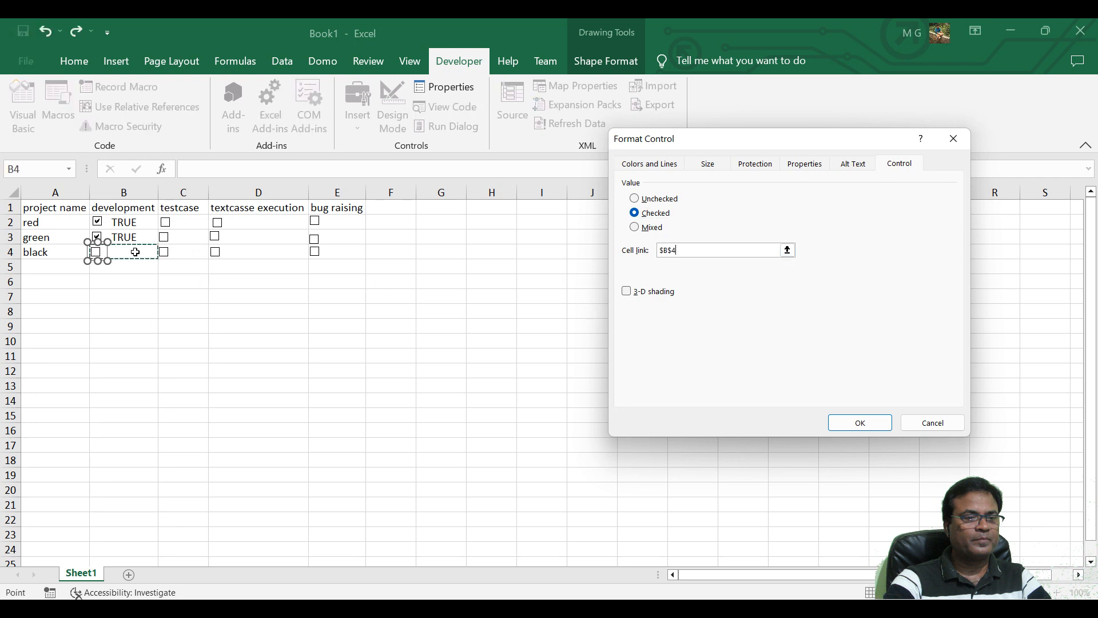
pyautogui.click(860, 422)
# Format the check box control in C2 with the value Checked and the cell link $C$2.
pyautogui.click(187, 222)
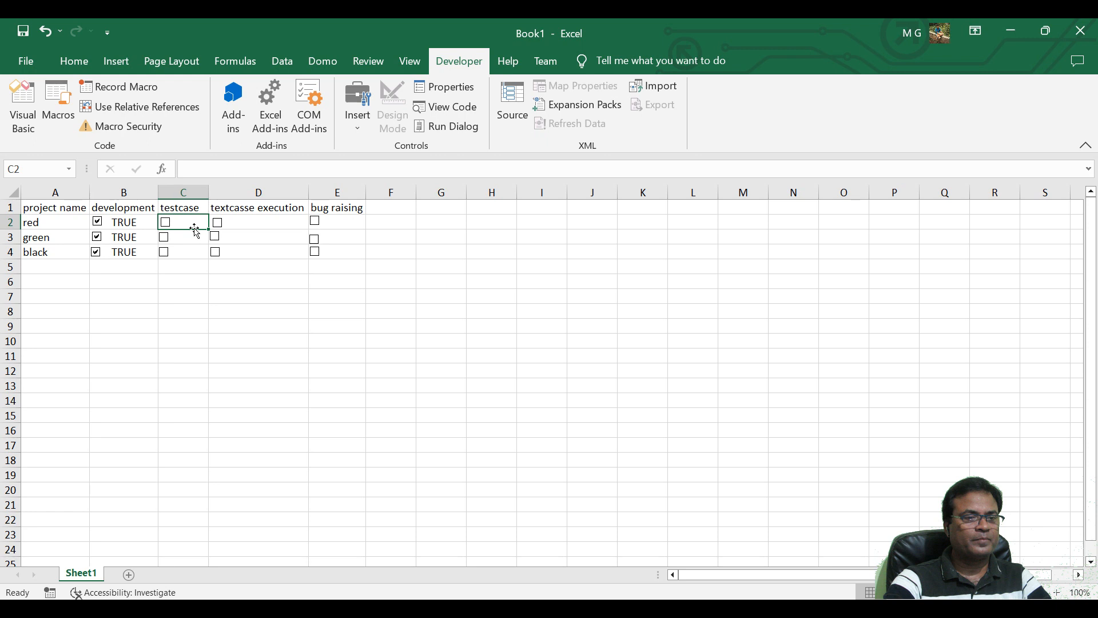
pyautogui.rightClick(163, 225)
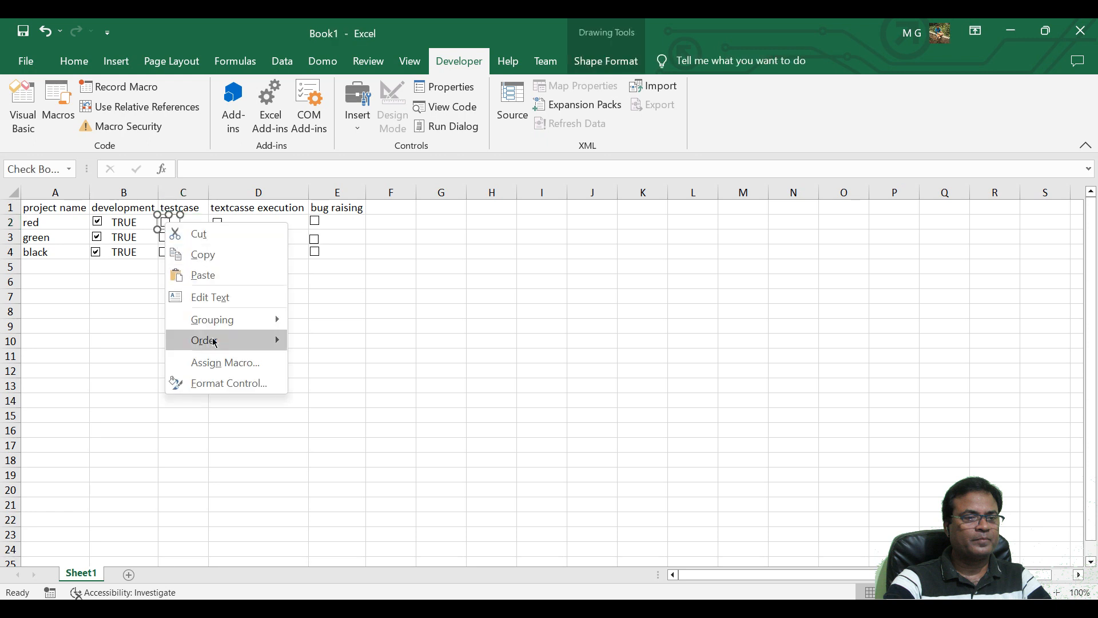
pyautogui.click(218, 383)
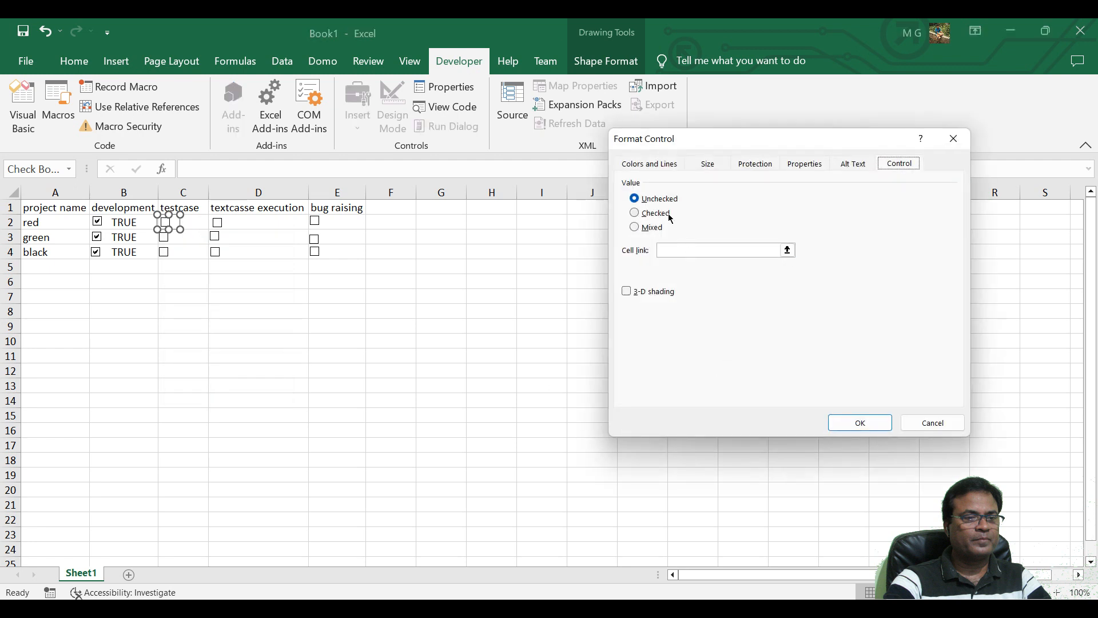
pyautogui.click(668, 216)
pyautogui.click(692, 250)
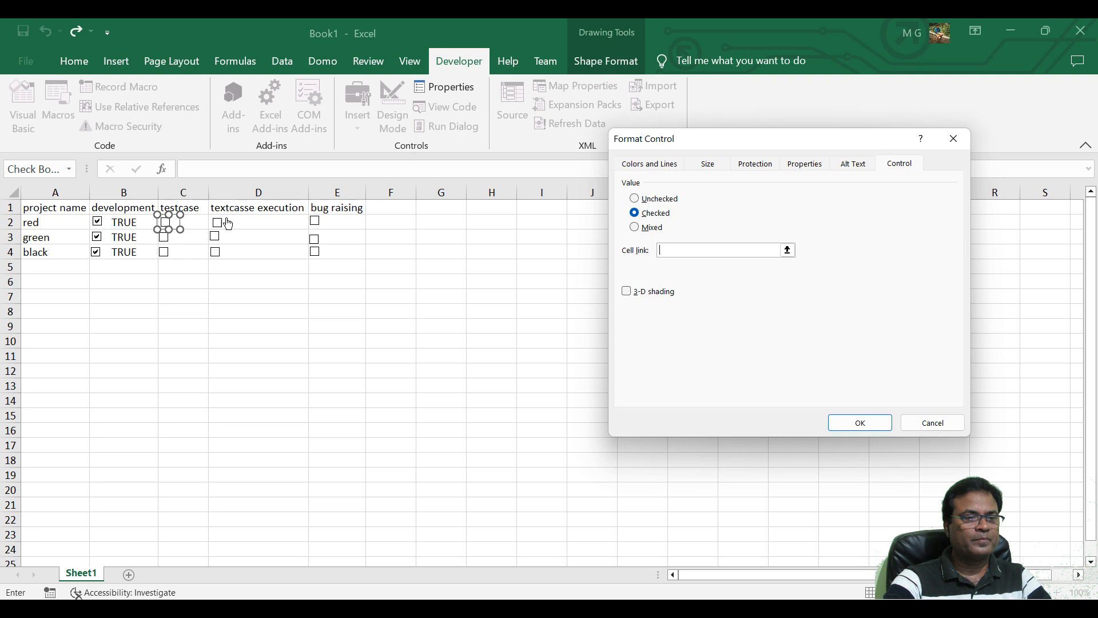
pyautogui.click(197, 222)
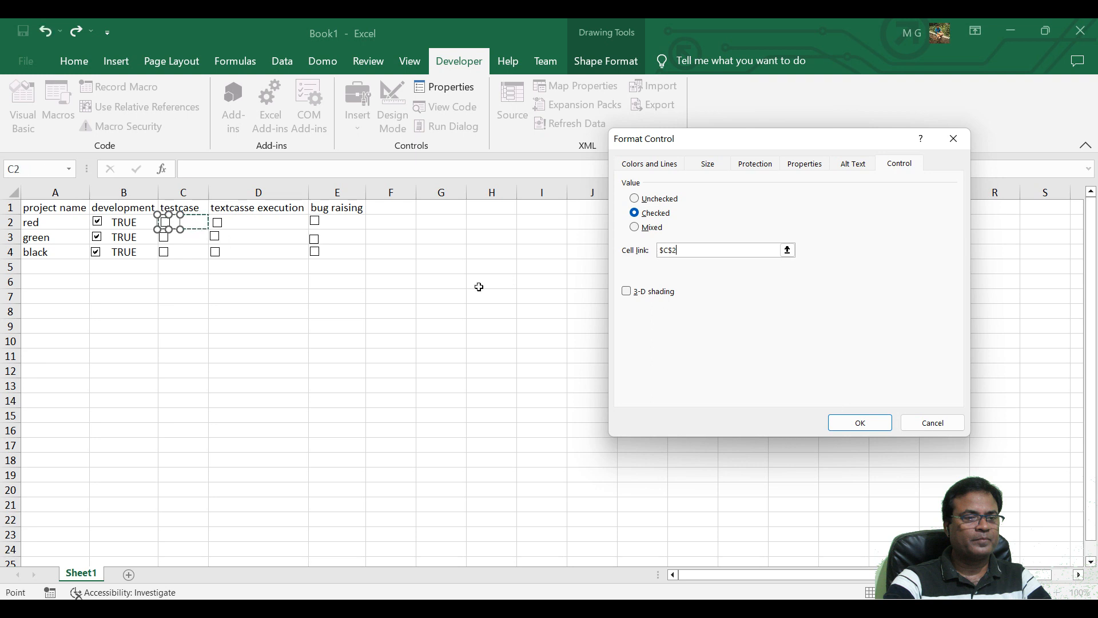
pyautogui.click(859, 422)
# Format the check box control in C3 with the value Checked and the cell link $C$3.
pyautogui.click(195, 238)
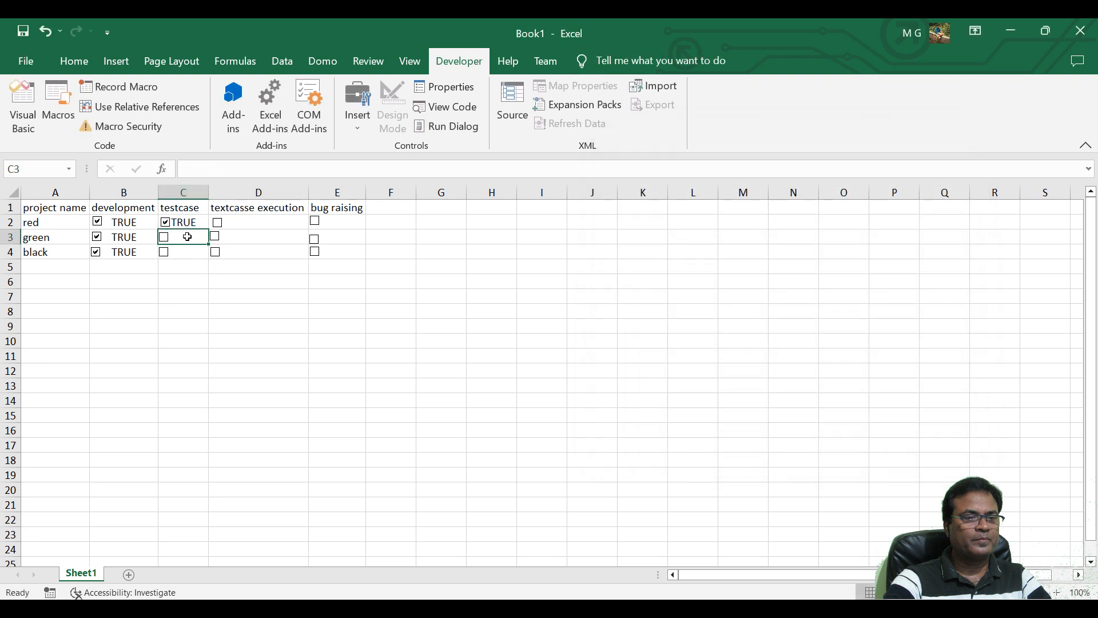
pyautogui.rightClick(164, 237)
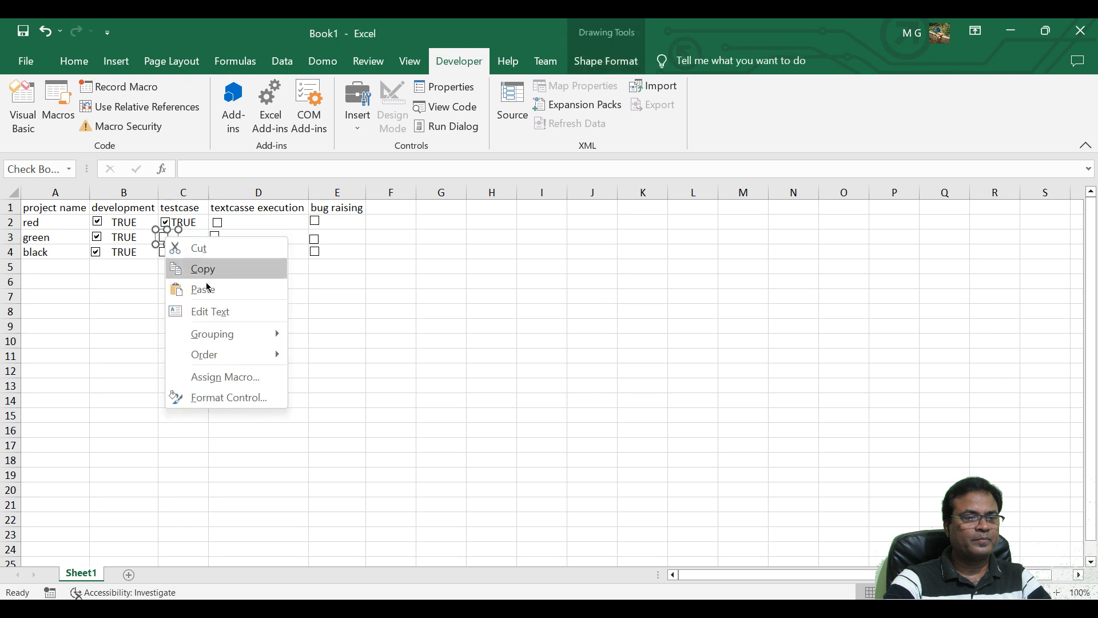
pyautogui.click(232, 393)
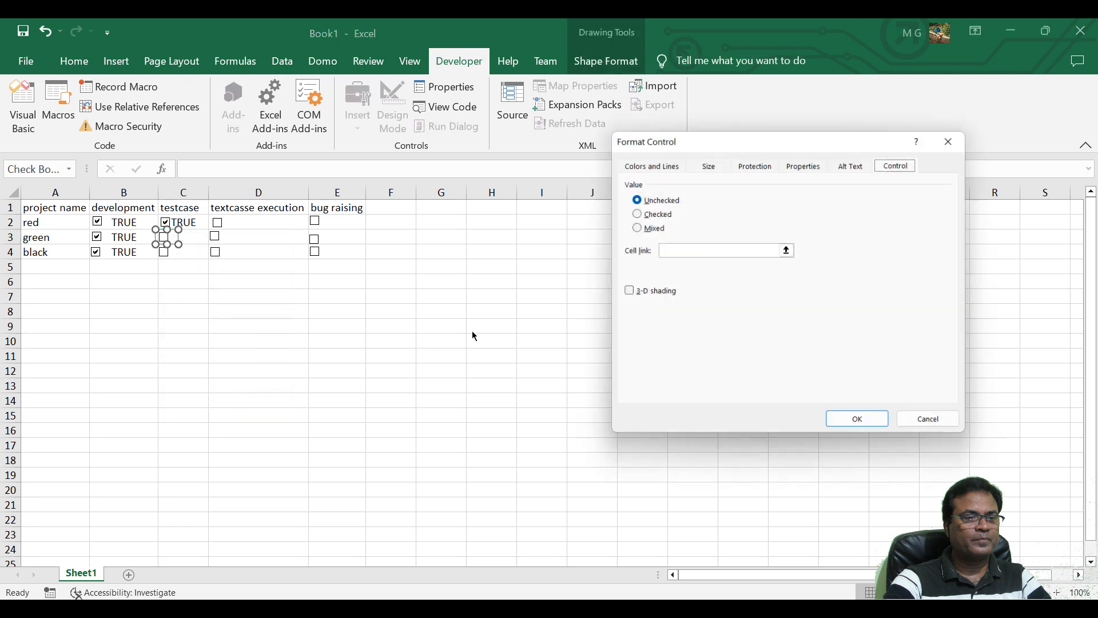
pyautogui.click(663, 213)
pyautogui.click(671, 251)
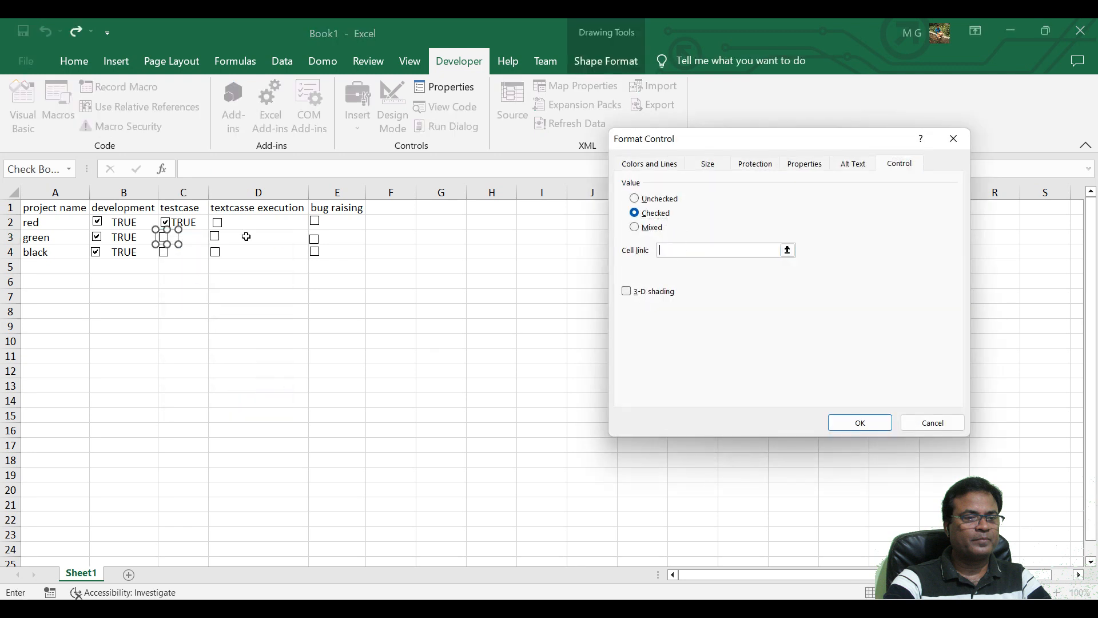
pyautogui.click(196, 240)
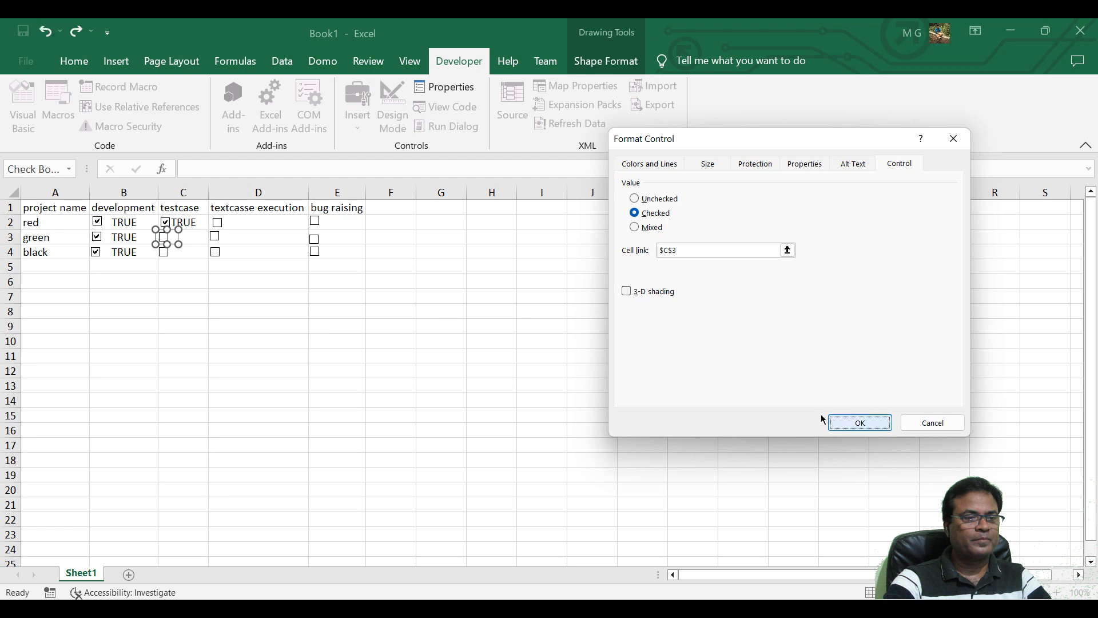
pyautogui.click(832, 423)
# Format the check box control in C4 with the value Checked and the cell link $C$4.
pyautogui.rightClick(165, 253)
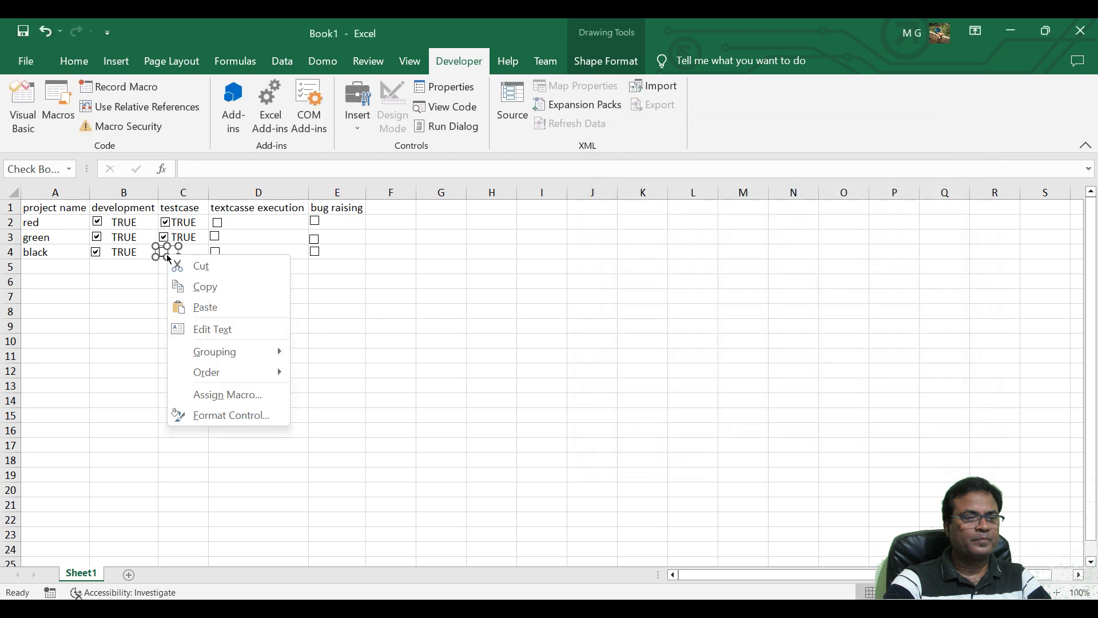
pyautogui.click(239, 415)
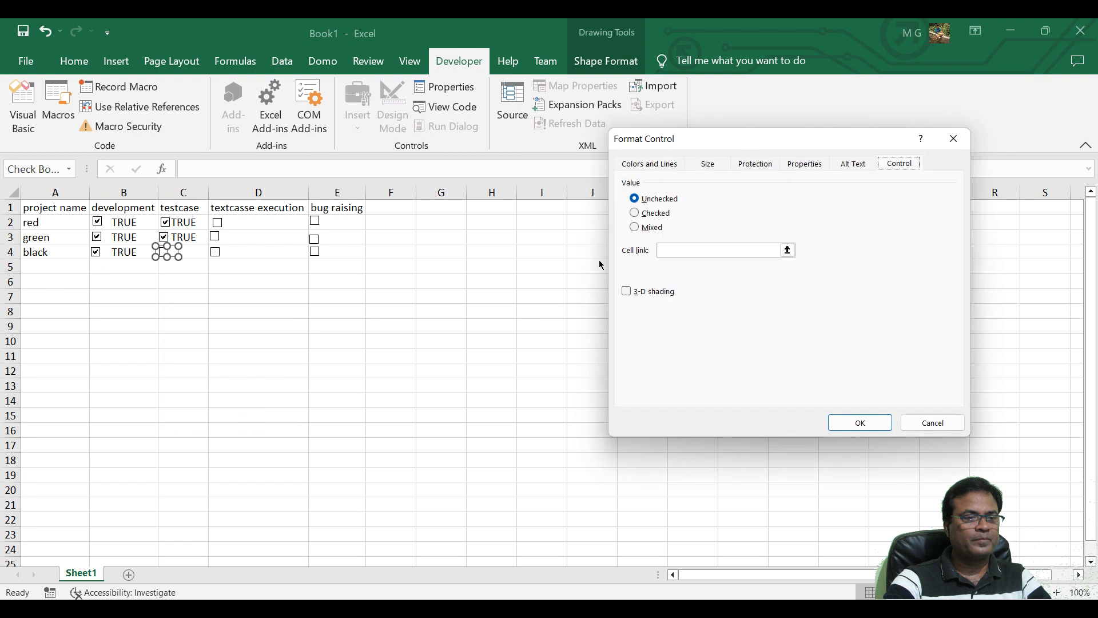
pyautogui.click(635, 213)
pyautogui.click(718, 250)
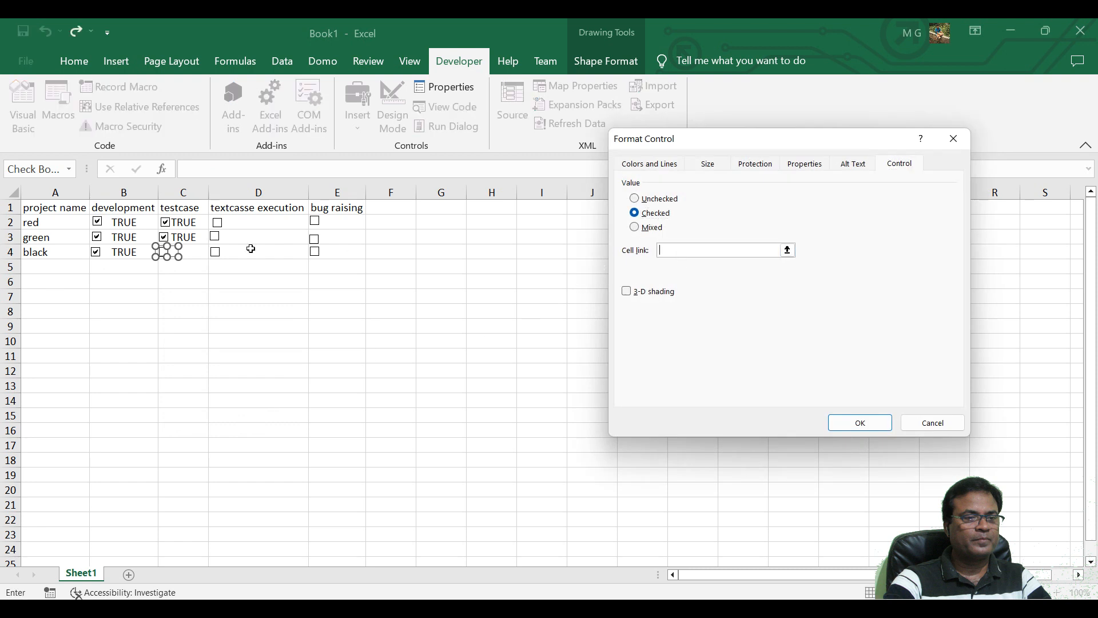
pyautogui.click(186, 255)
pyautogui.click(859, 422)
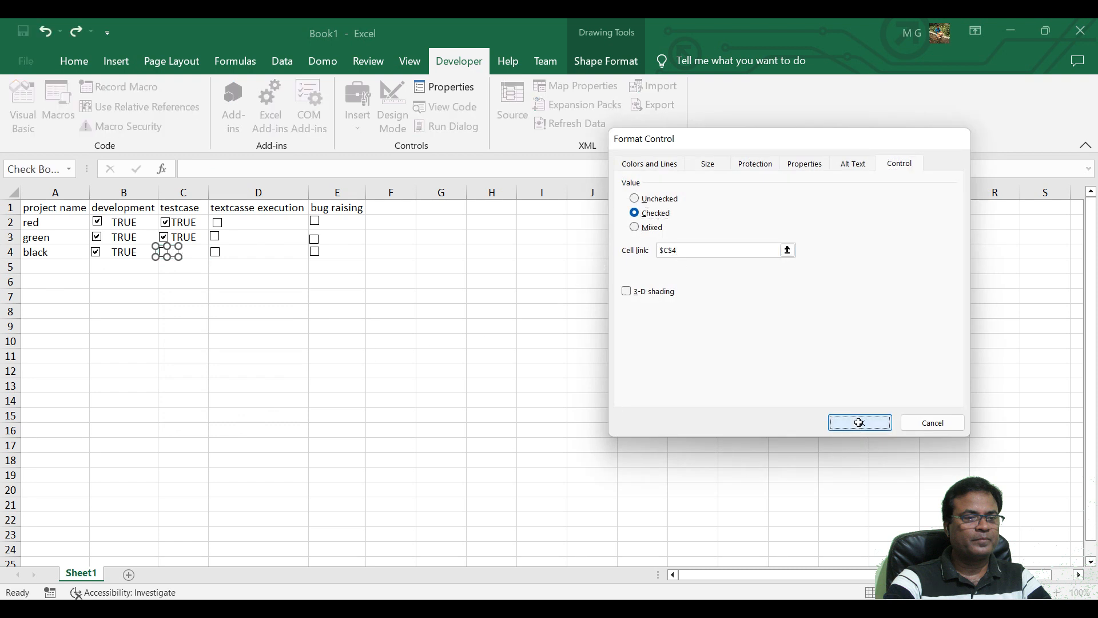
# Format the check box control in D2 with the value Checked and the cell link $D$2.
pyautogui.rightClick(223, 229)
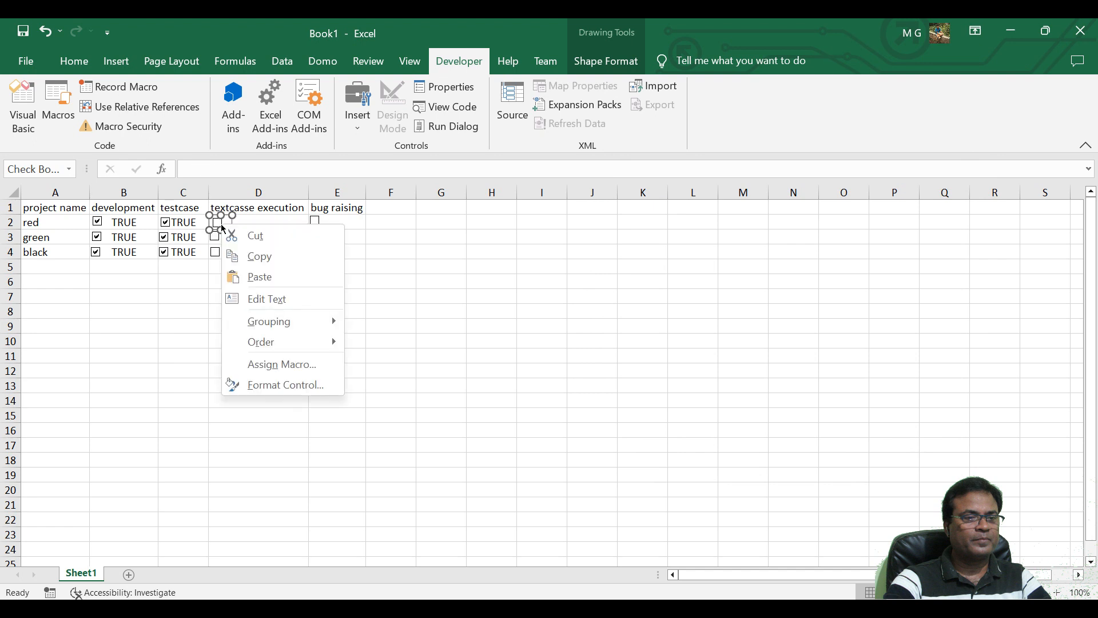
pyautogui.click(303, 385)
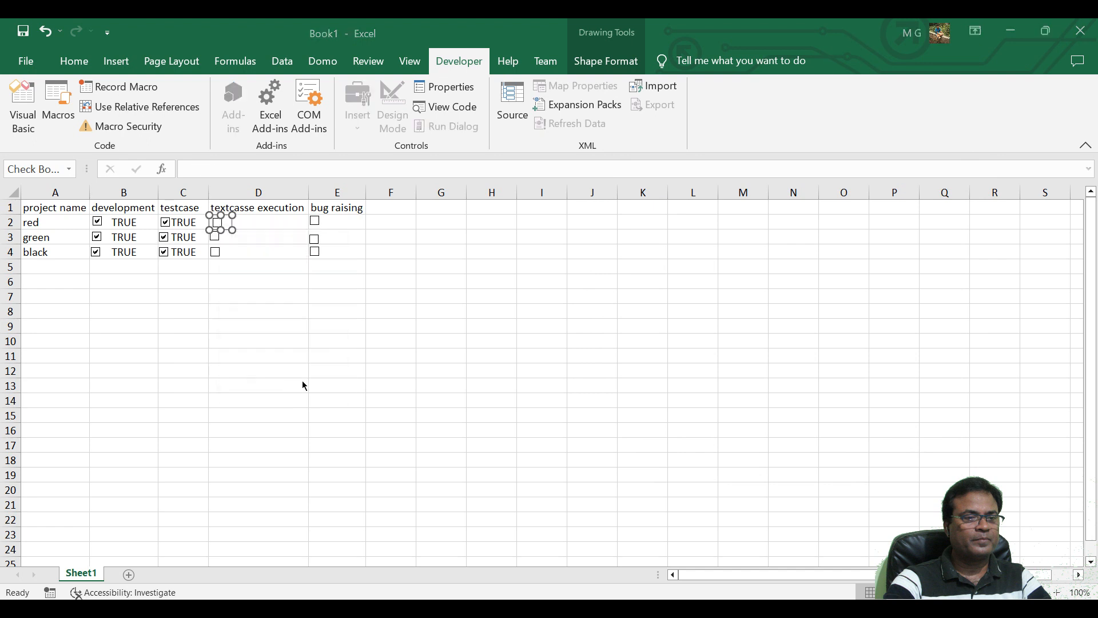
pyautogui.click(652, 213)
pyautogui.click(665, 250)
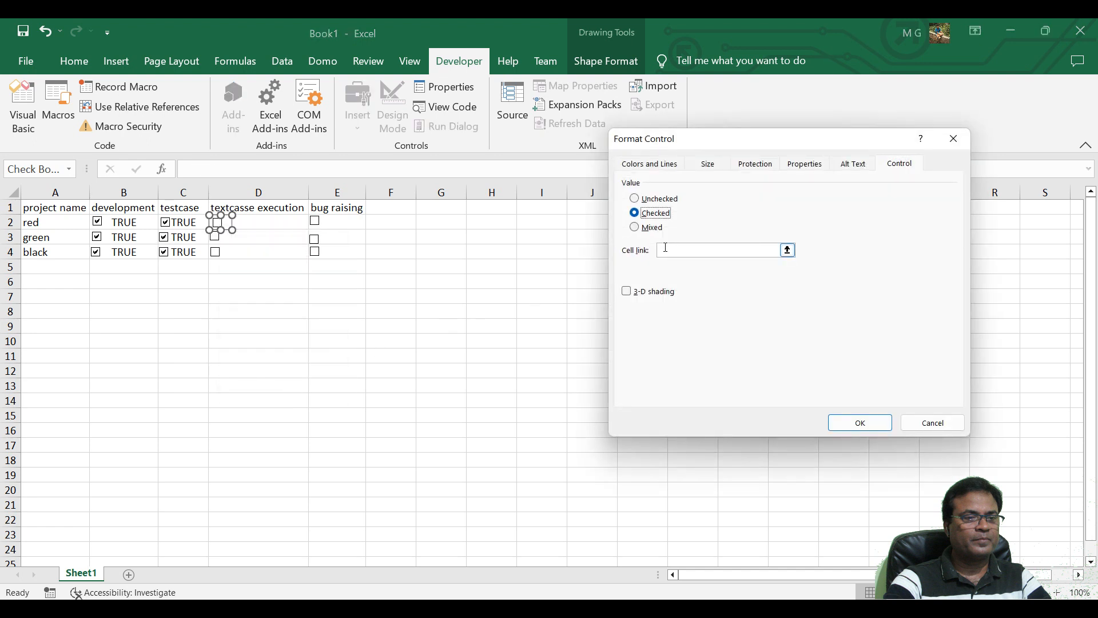
pyautogui.click(281, 222)
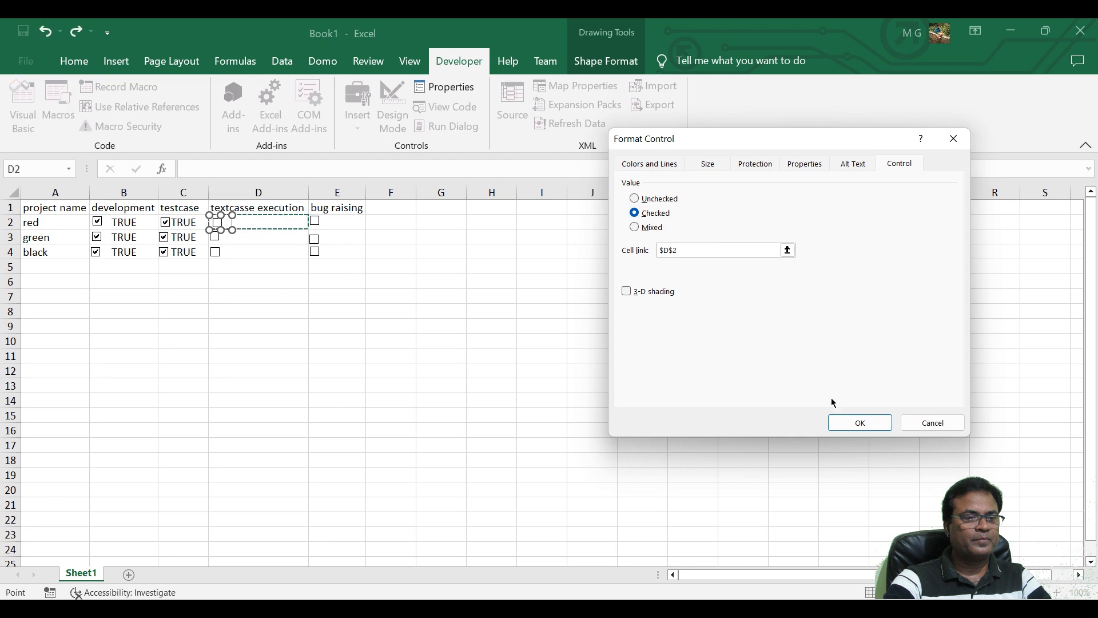
pyautogui.click(860, 422)
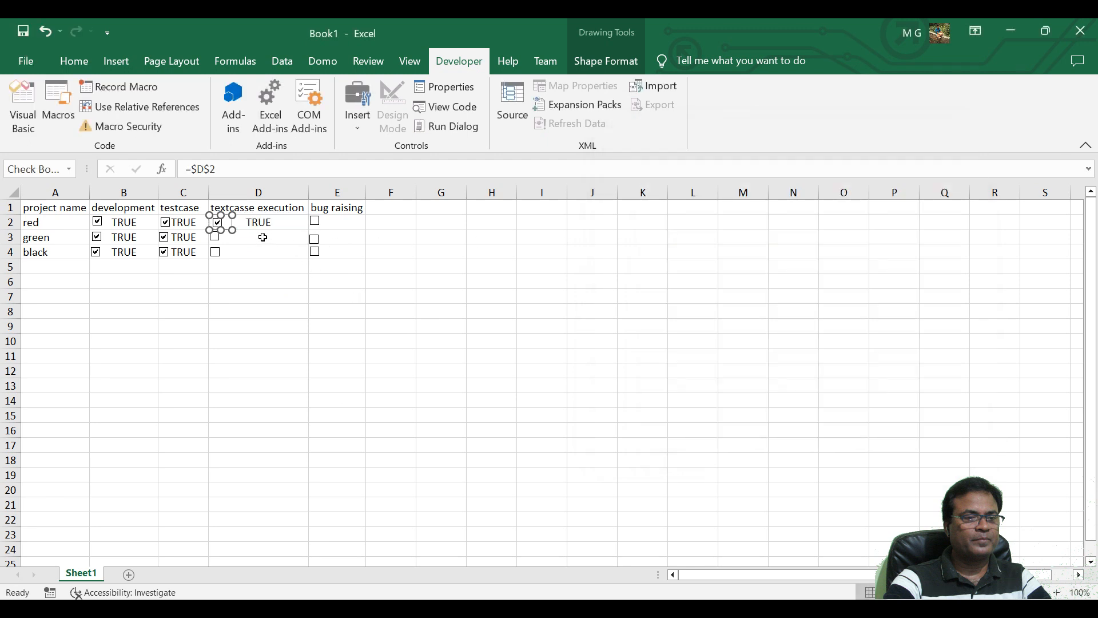
# Format the check box control in D3 with the value Checked and the cell link $D$3.
pyautogui.rightClick(218, 240)
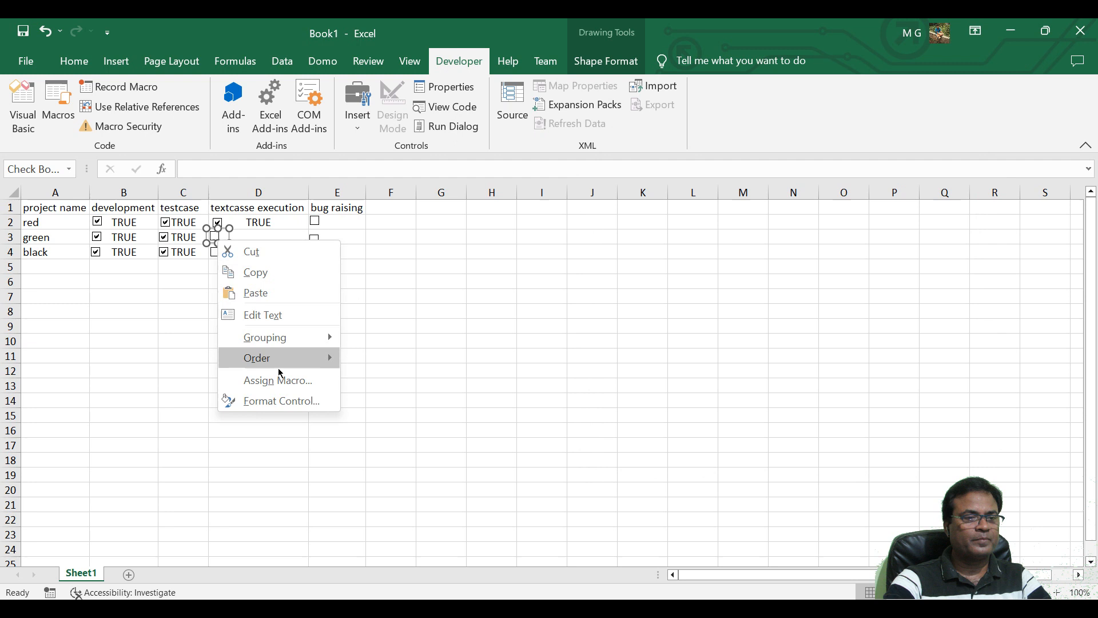
pyautogui.click(279, 400)
pyautogui.click(649, 213)
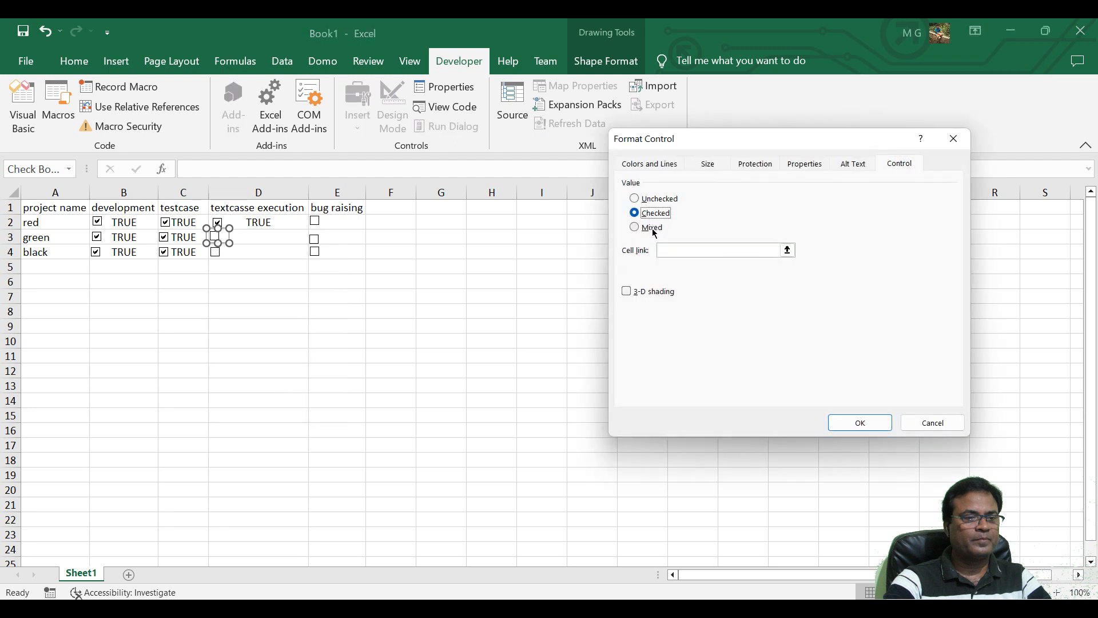
pyautogui.click(779, 250)
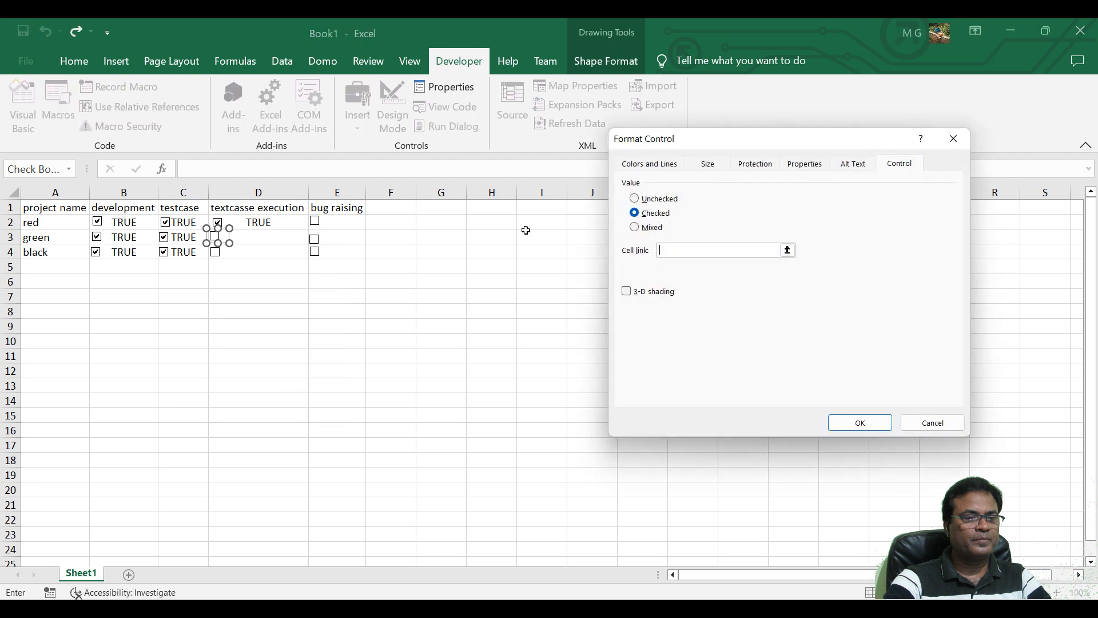
pyautogui.click(255, 235)
pyautogui.click(861, 422)
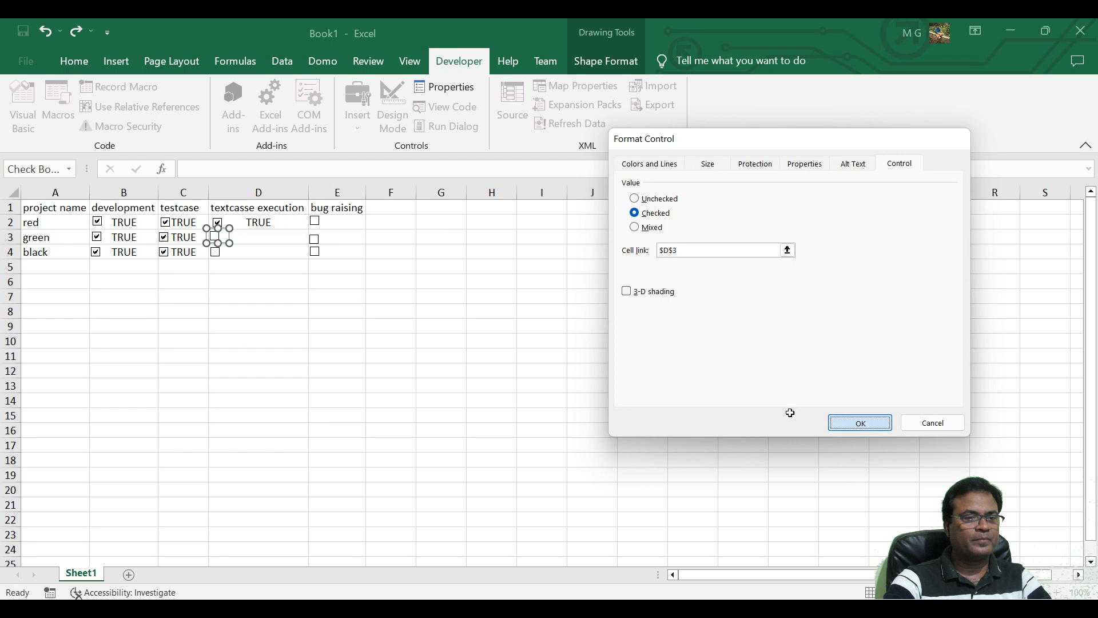
# Format the check box control in D4 with the value Checked and the cell link $D$4.
pyautogui.rightClick(220, 259)
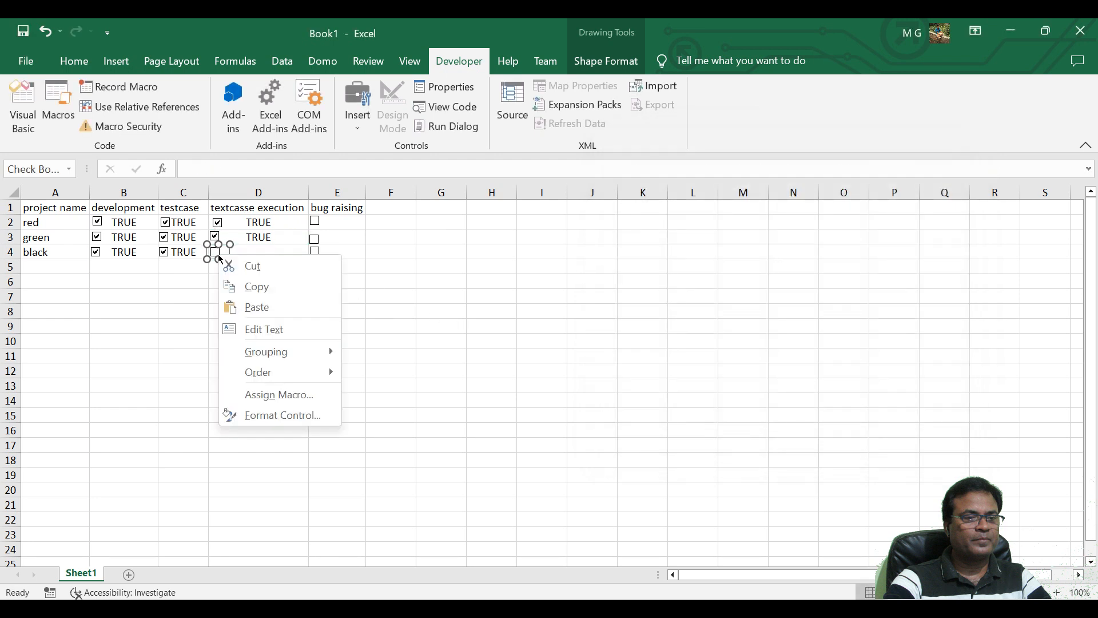
pyautogui.click(270, 415)
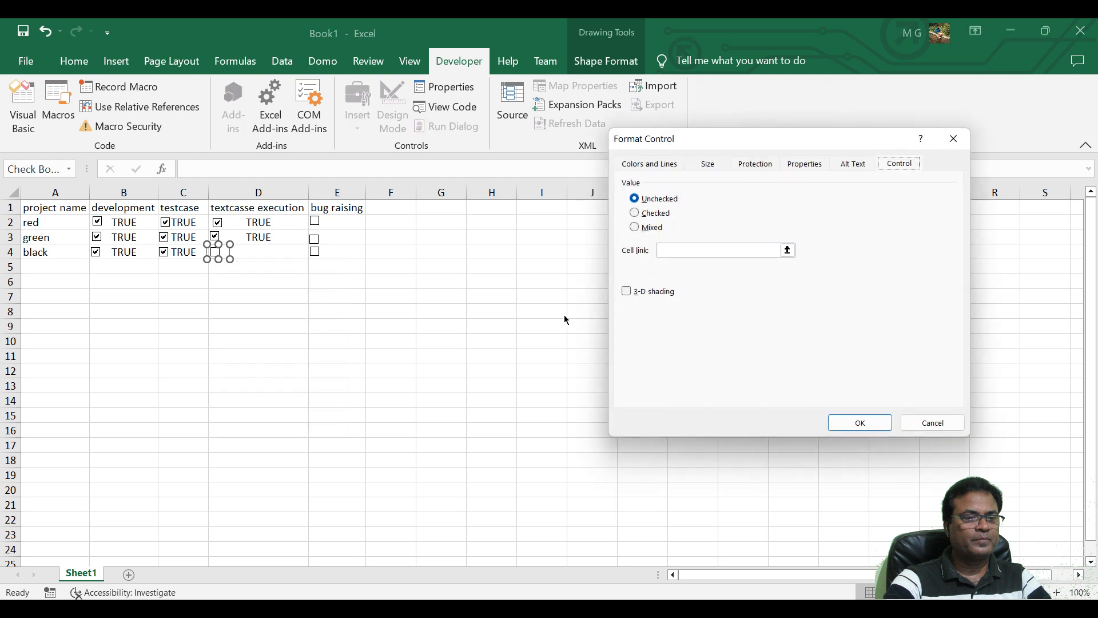
pyautogui.click(657, 214)
pyautogui.click(683, 250)
pyautogui.click(287, 252)
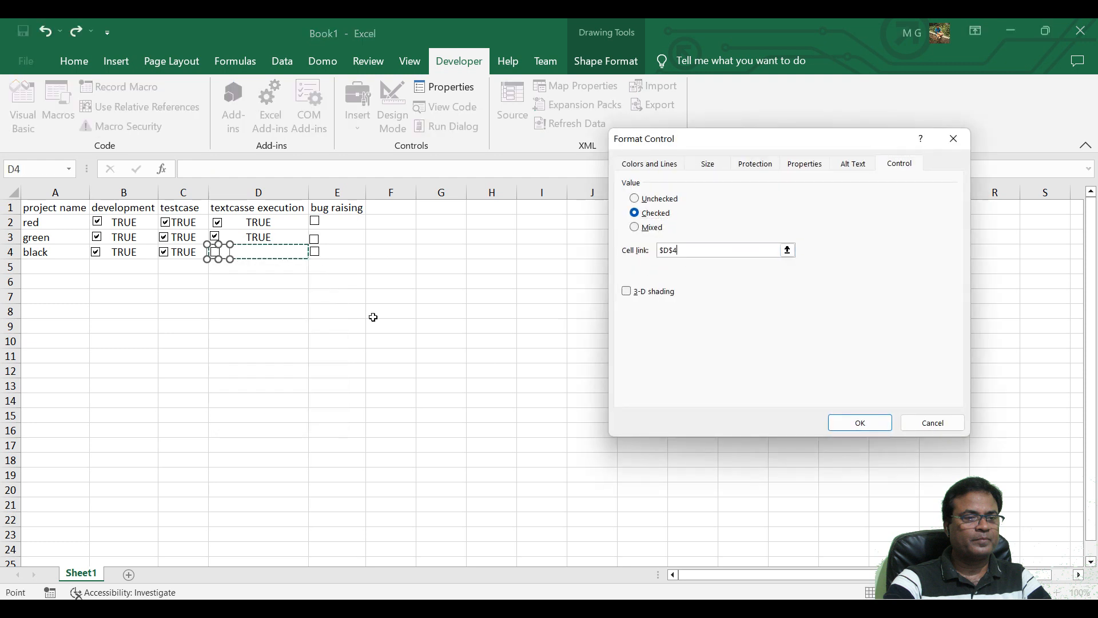
pyautogui.click(858, 422)
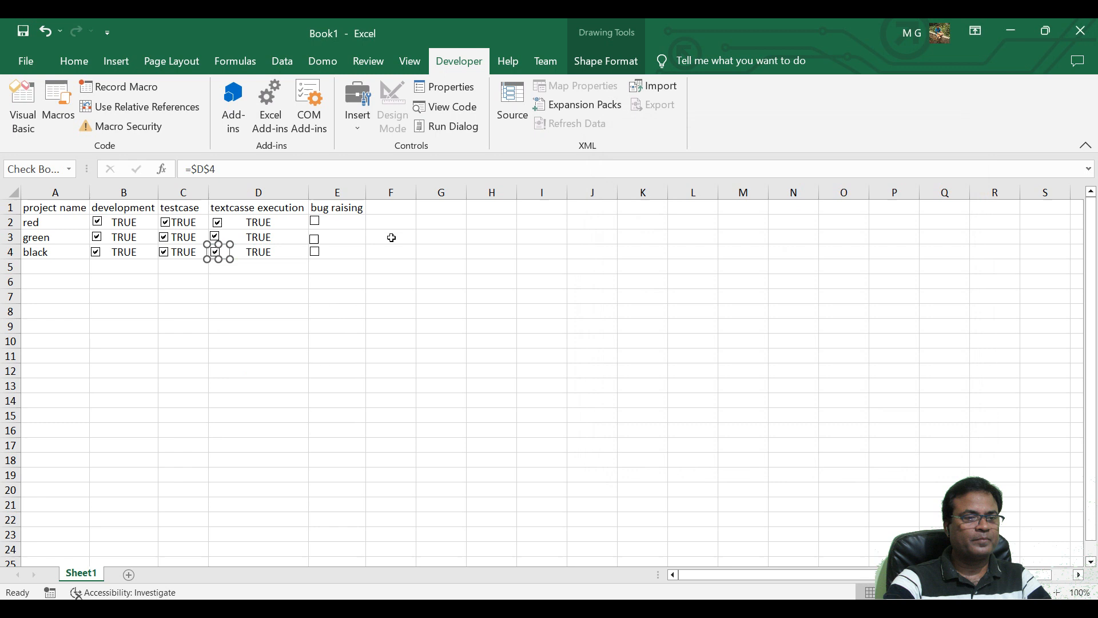
# Format the check box control in E2 with the value Checked and the cell link $E$2.
pyautogui.rightClick(316, 221)
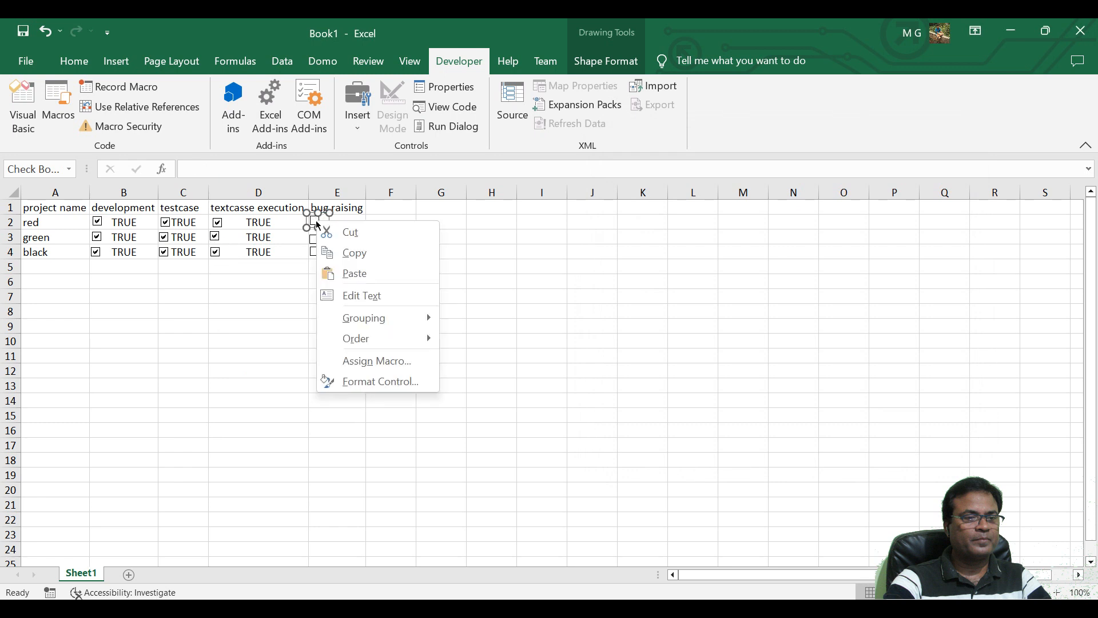
pyautogui.click(381, 382)
pyautogui.click(634, 213)
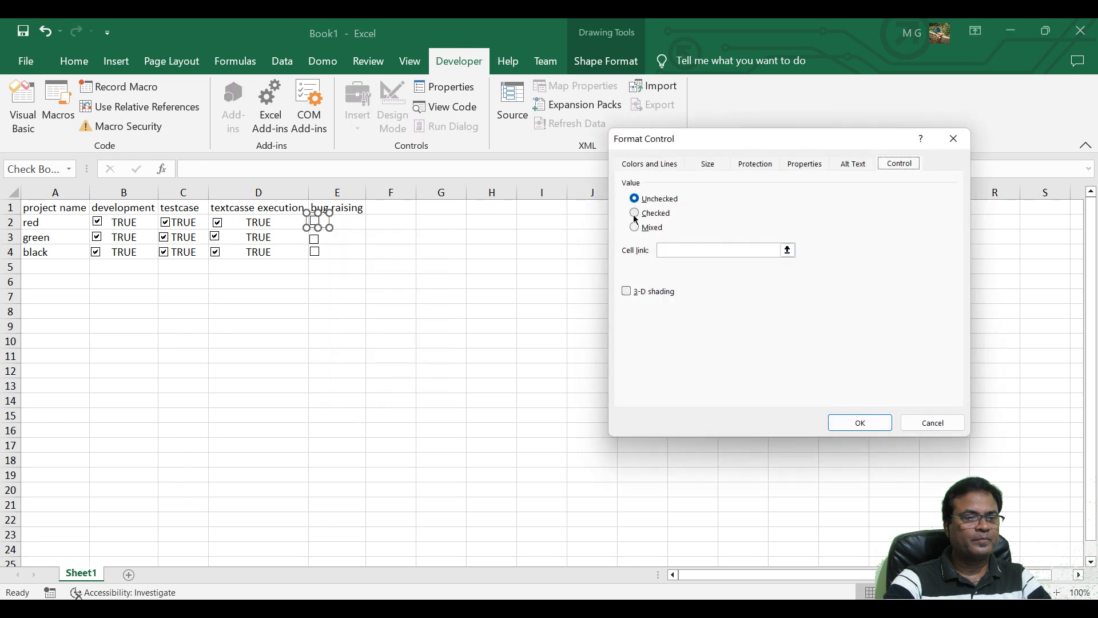
pyautogui.click(676, 250)
pyautogui.click(357, 222)
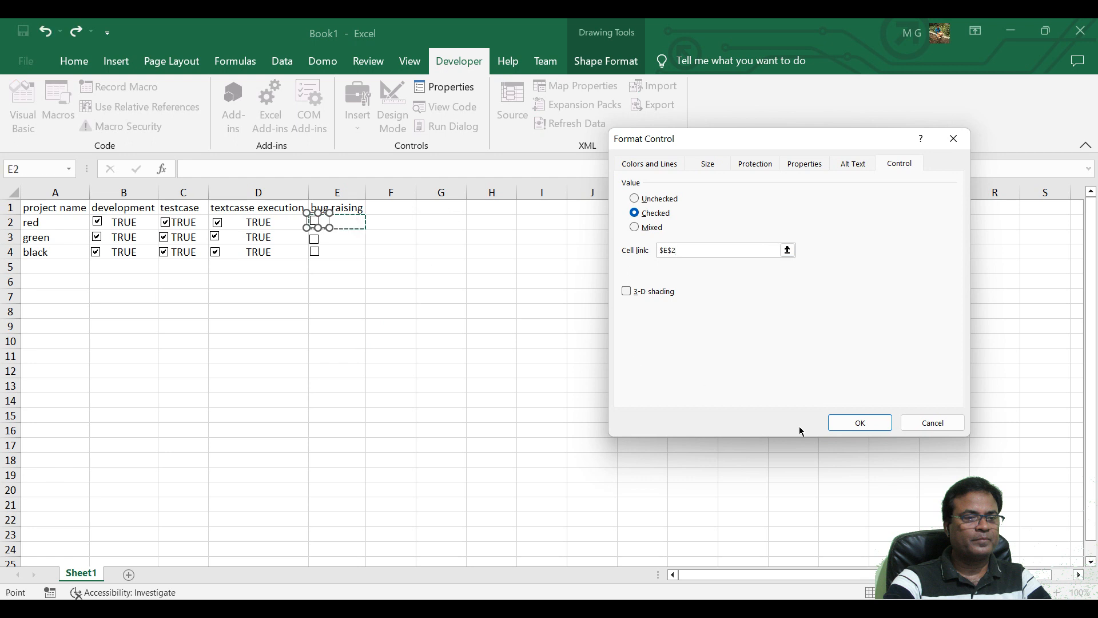
pyautogui.click(844, 424)
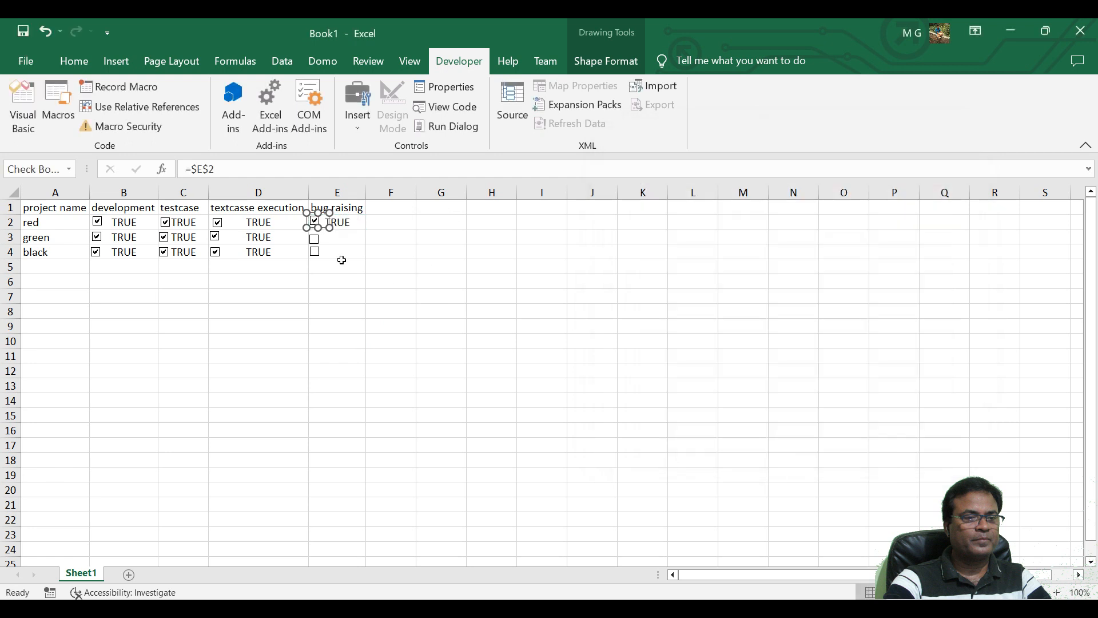
# Format the check box control in E3 with the value Checked and the cell link $E$3.
pyautogui.rightClick(315, 239)
pyautogui.click(405, 397)
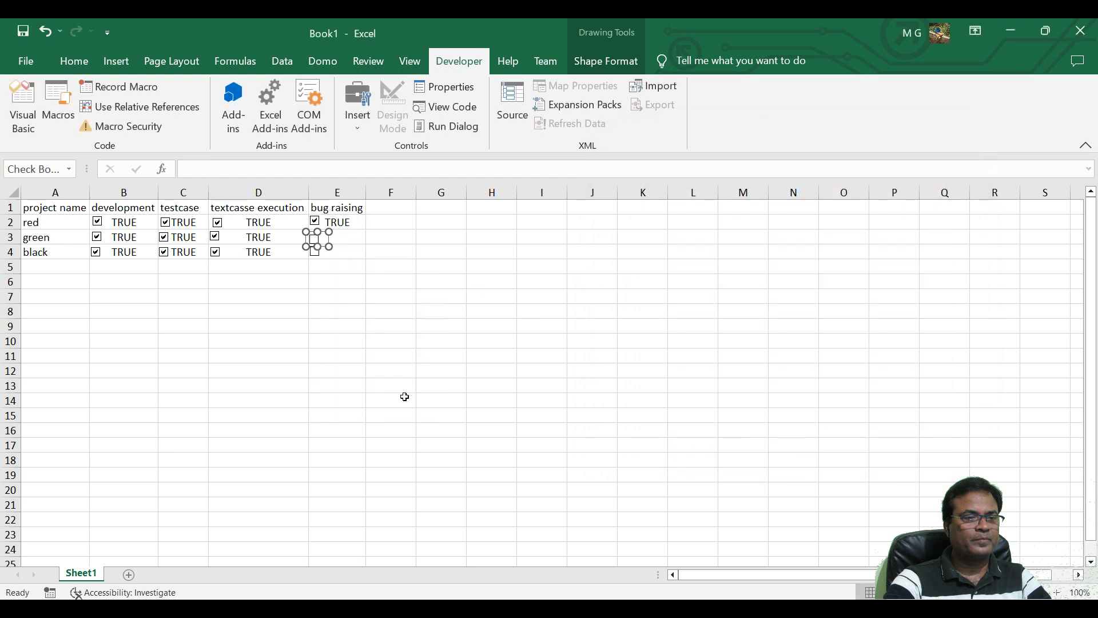
pyautogui.click(634, 213)
pyautogui.click(670, 250)
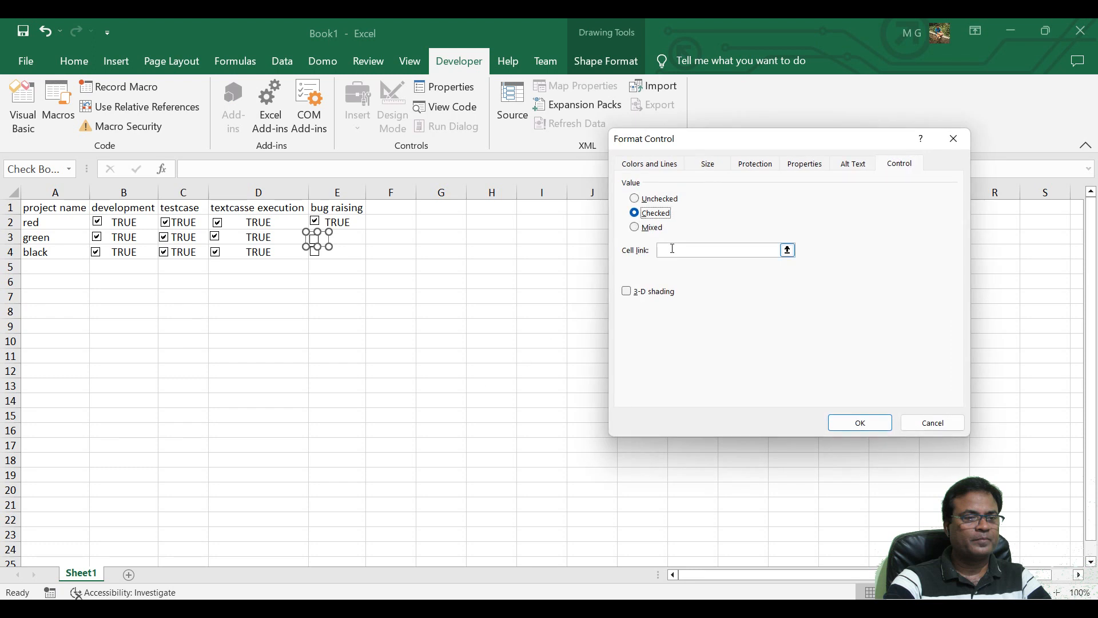
pyautogui.click(356, 240)
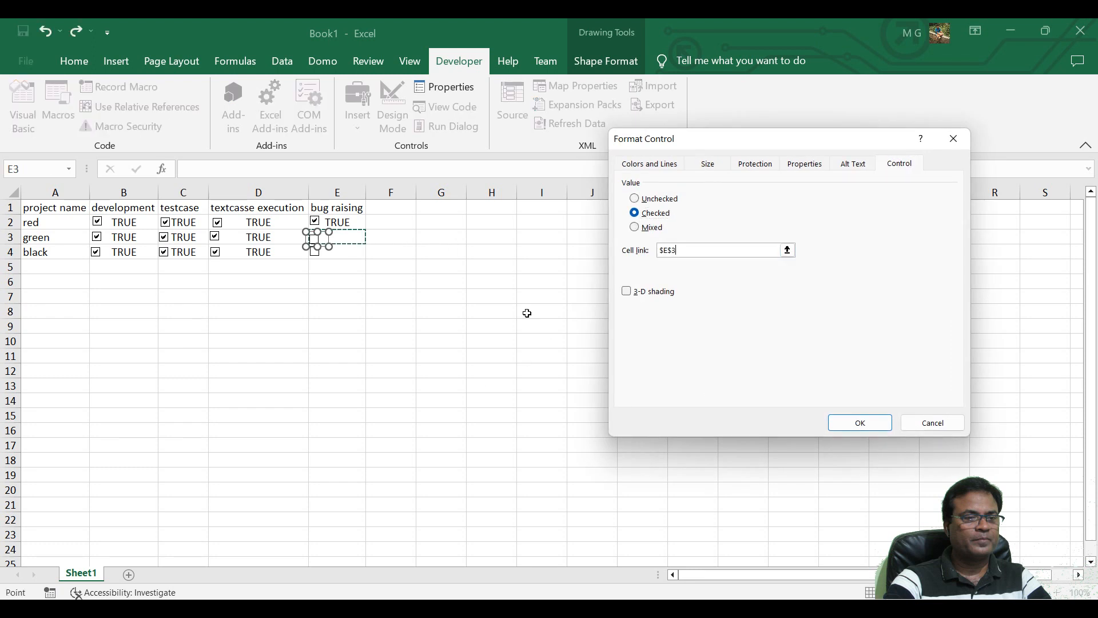
pyautogui.click(859, 423)
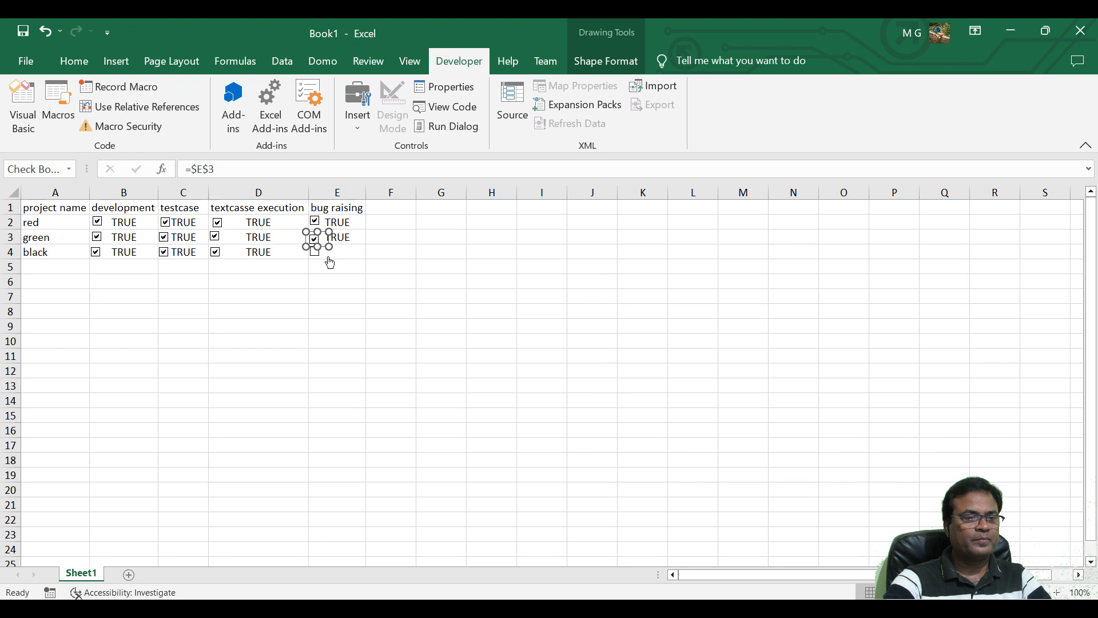
# Format the check box control in E4 with the value Checked and the cell link $E$4, and deselect it.
pyautogui.rightClick(318, 254)
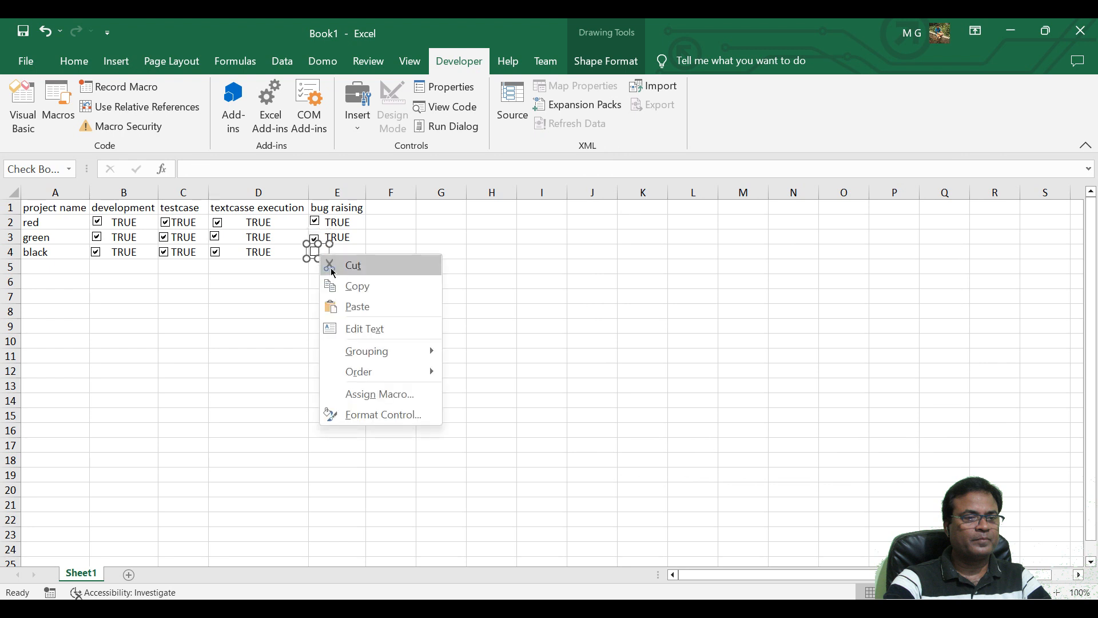
pyautogui.click(379, 414)
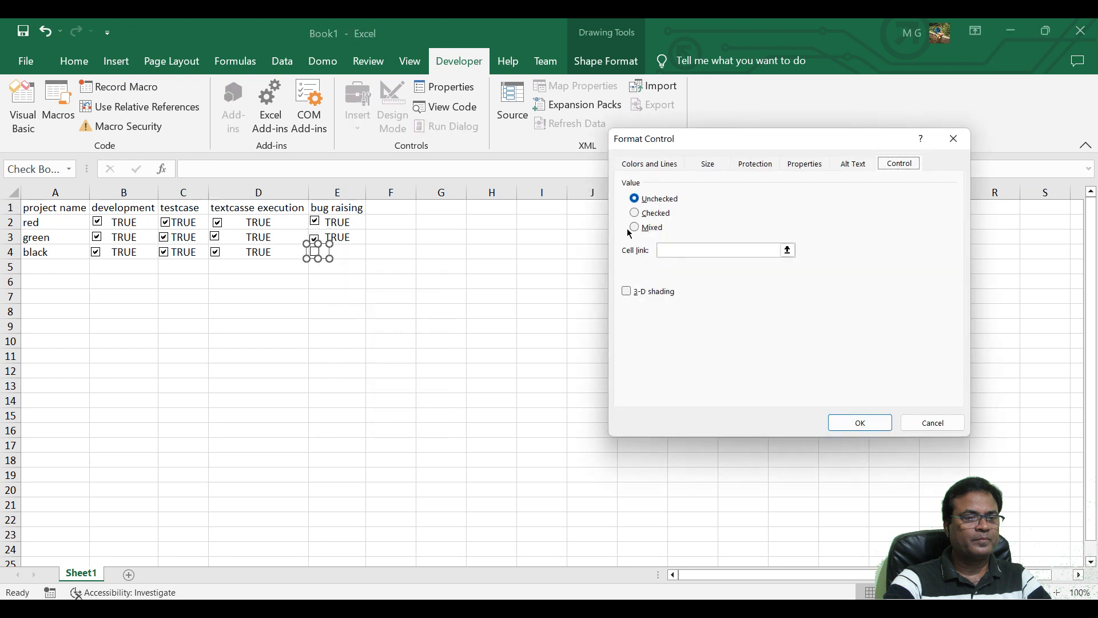
pyautogui.click(636, 215)
pyautogui.click(668, 250)
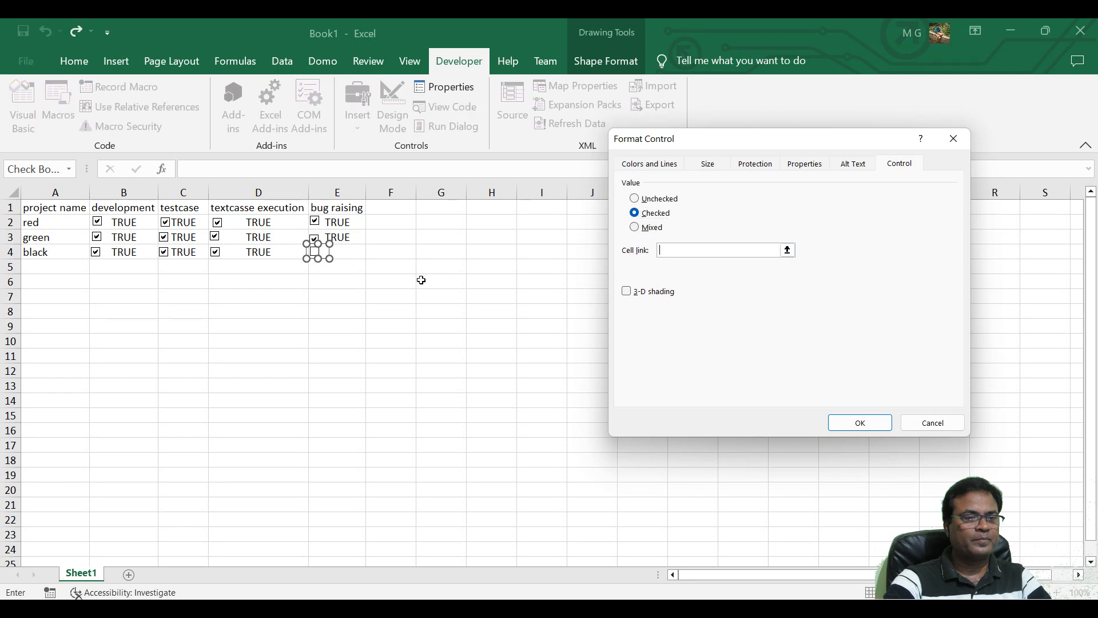
pyautogui.click(356, 257)
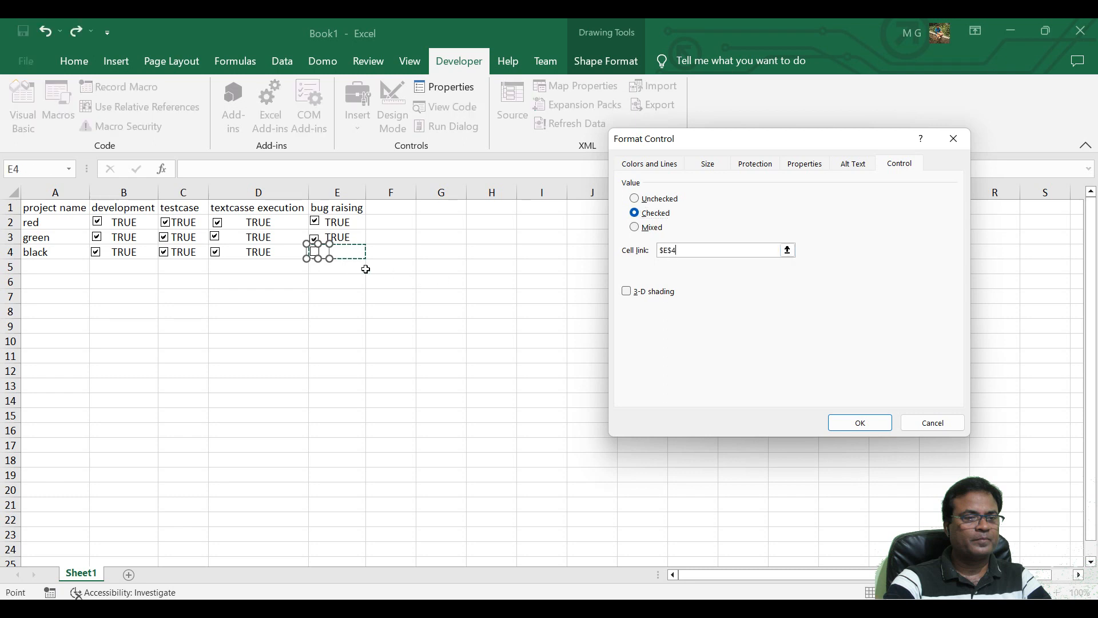
pyautogui.click(860, 423)
pyautogui.click(320, 356)
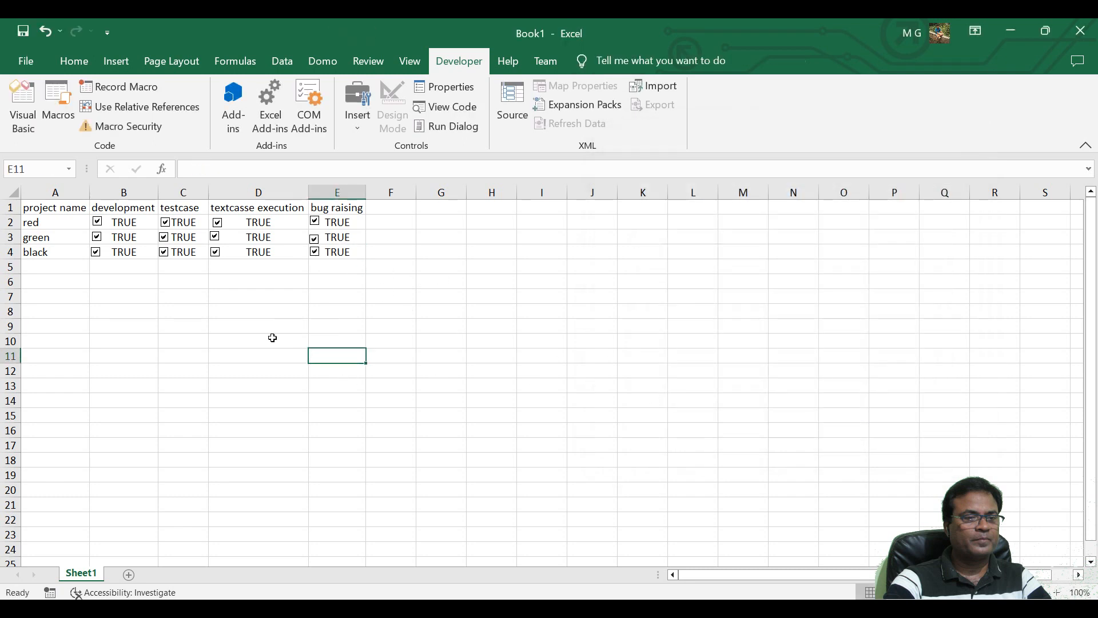
# Clear the development check box of project red and widen column F to about four times its width.
pyautogui.click(98, 222)
pyautogui.click(393, 222)
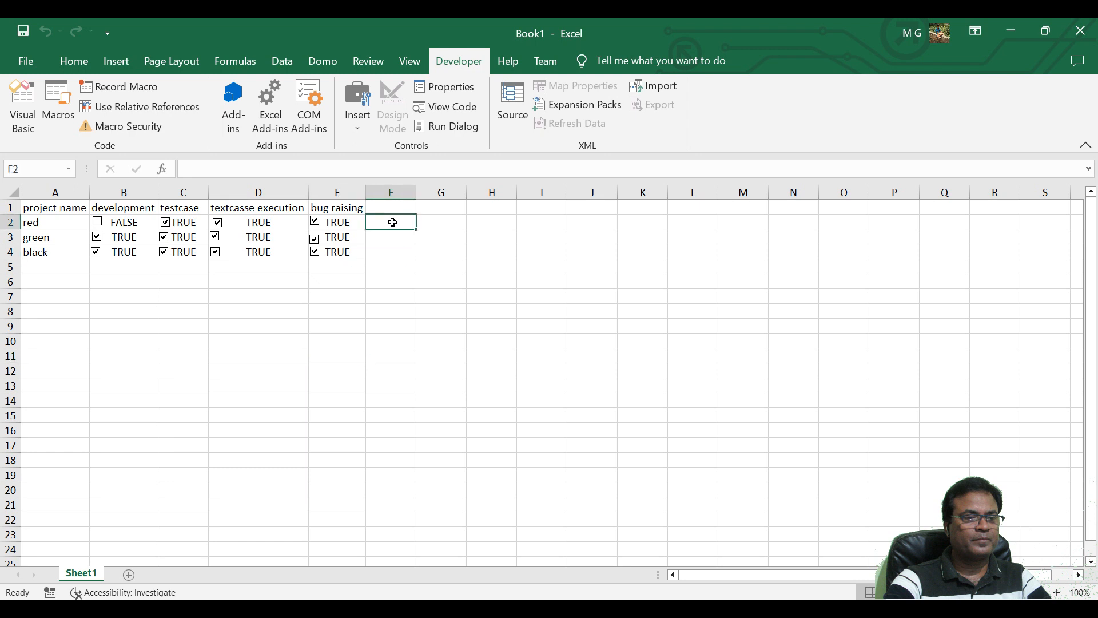
pyautogui.moveTo(416, 193); pyautogui.dragTo(585, 194)
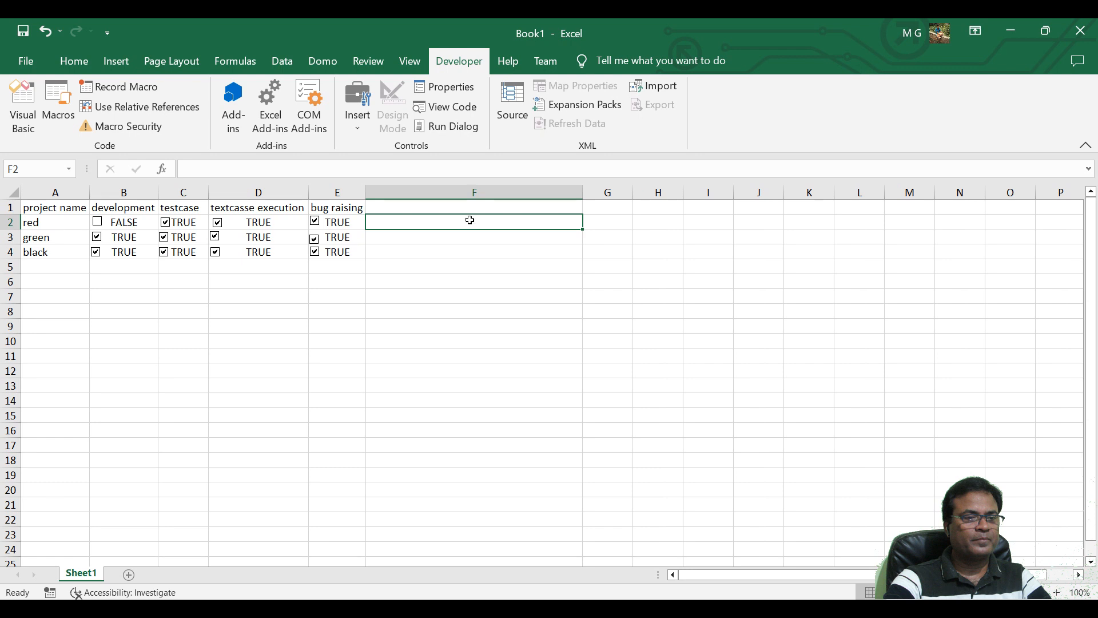
# Begin a formula in F2 with the COUNTIF function and its empty parentheses, =COUNTIF().
pyautogui.click(346, 168)
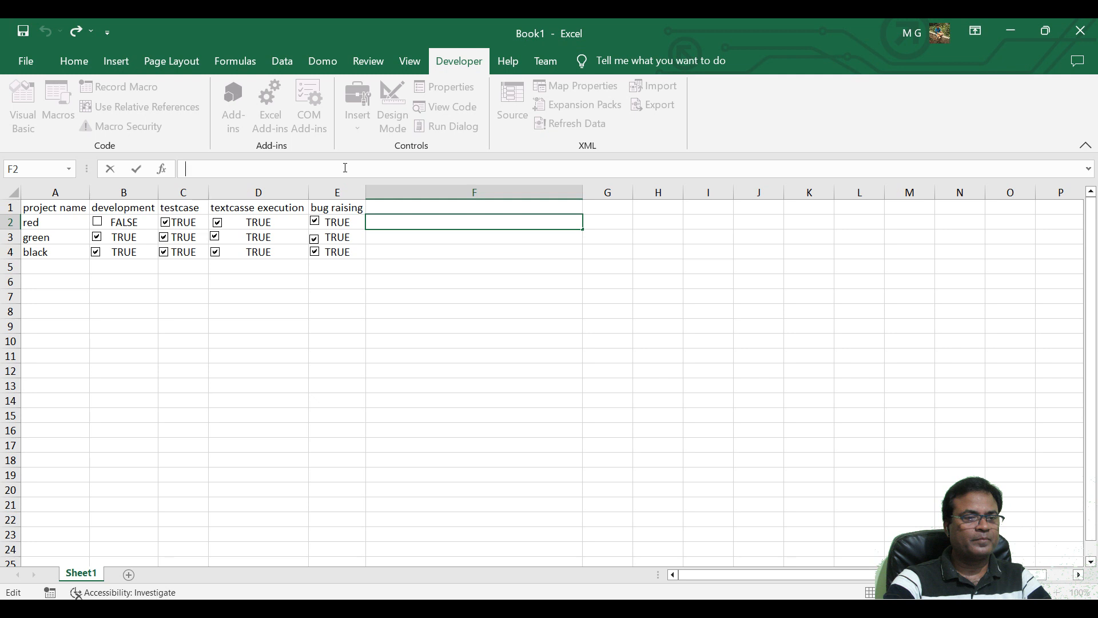
pyautogui.write('COUNTIF')
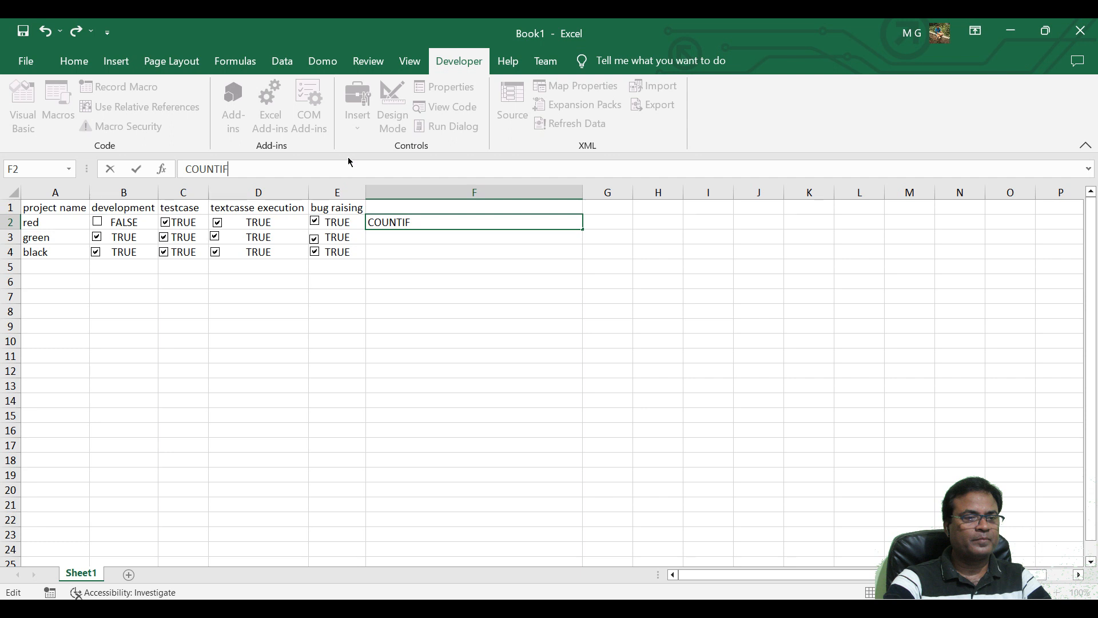
pyautogui.click(186, 169)
pyautogui.write('=')
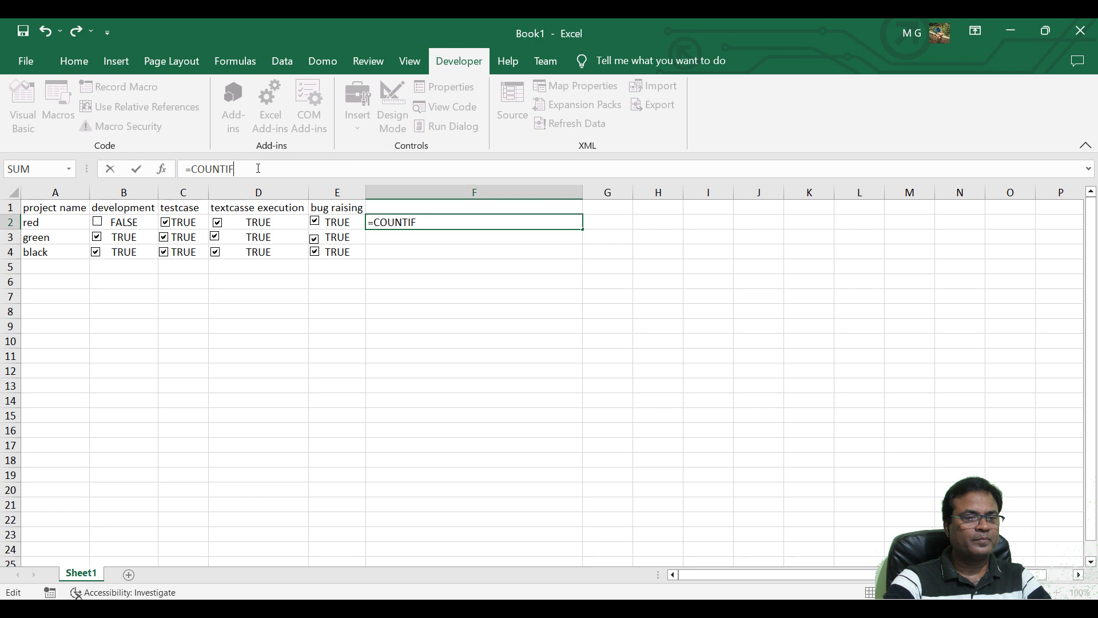
pyautogui.write('(')
pyautogui.click(61, 225)
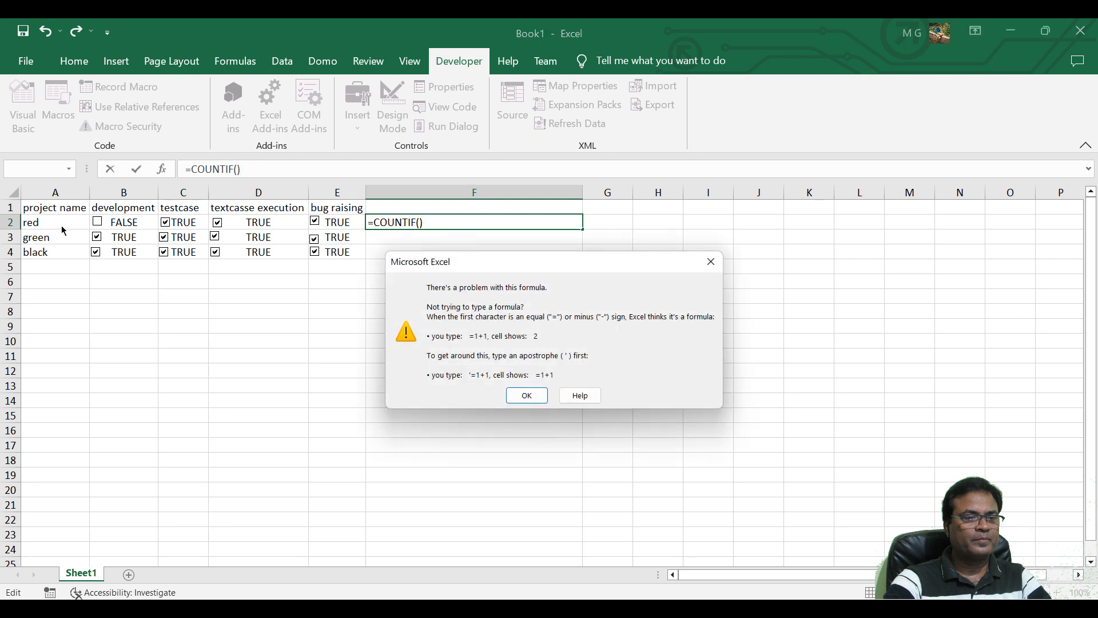
pyautogui.click(527, 395)
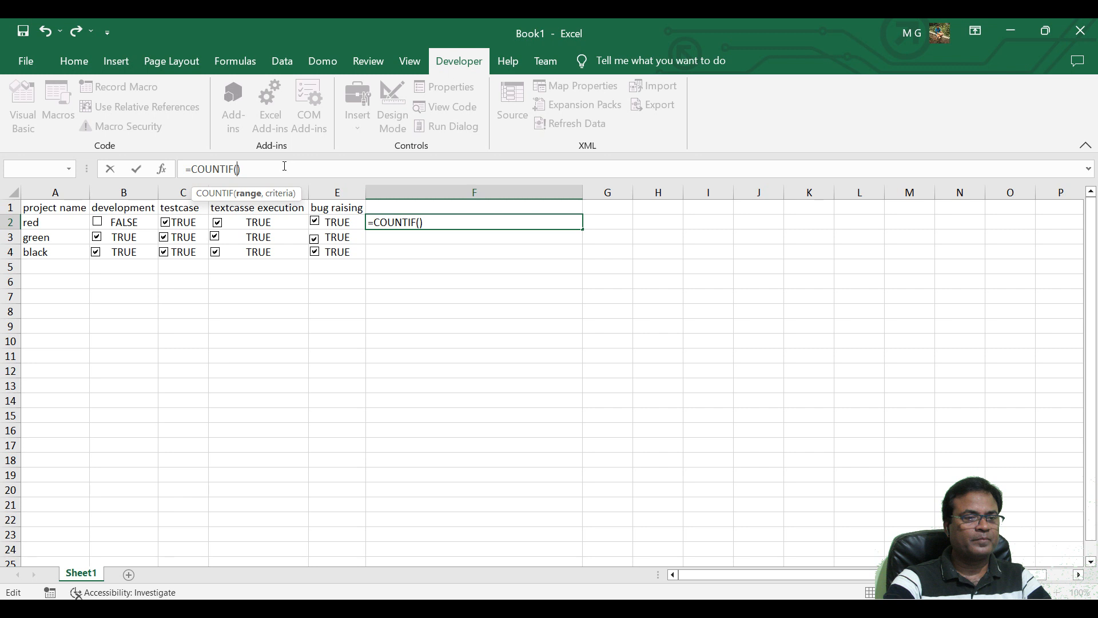
# Fill in the COUNTIF arguments in F2 with the range A2:E2 and the criteria TRUE.
pyautogui.write('a')
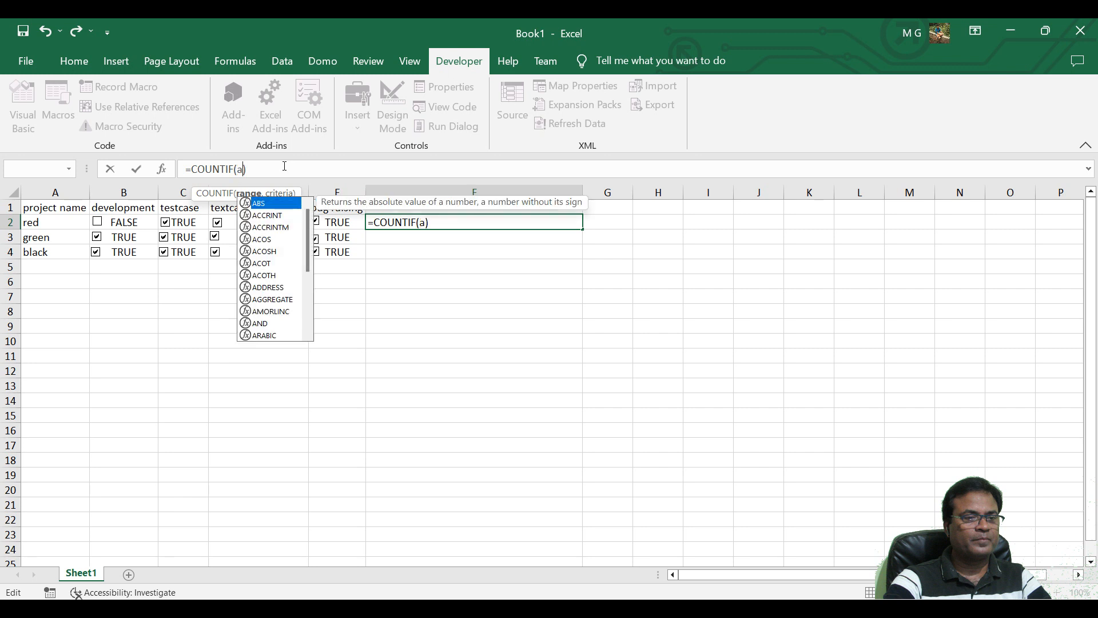
pyautogui.press('BackSpace')
pyautogui.write('A2')
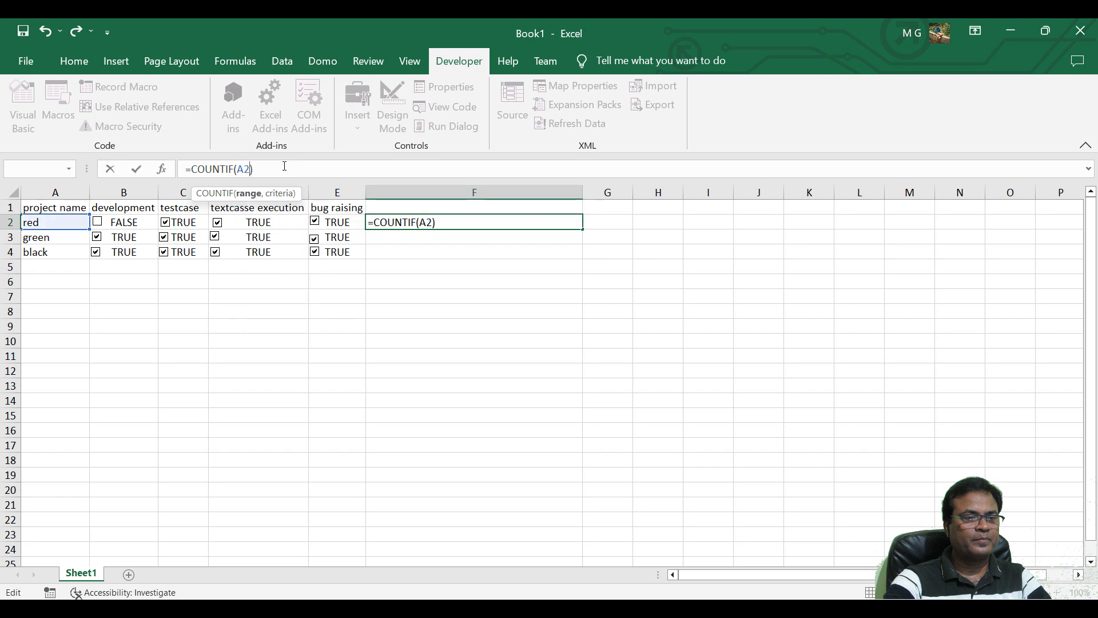
pyautogui.write(':E')
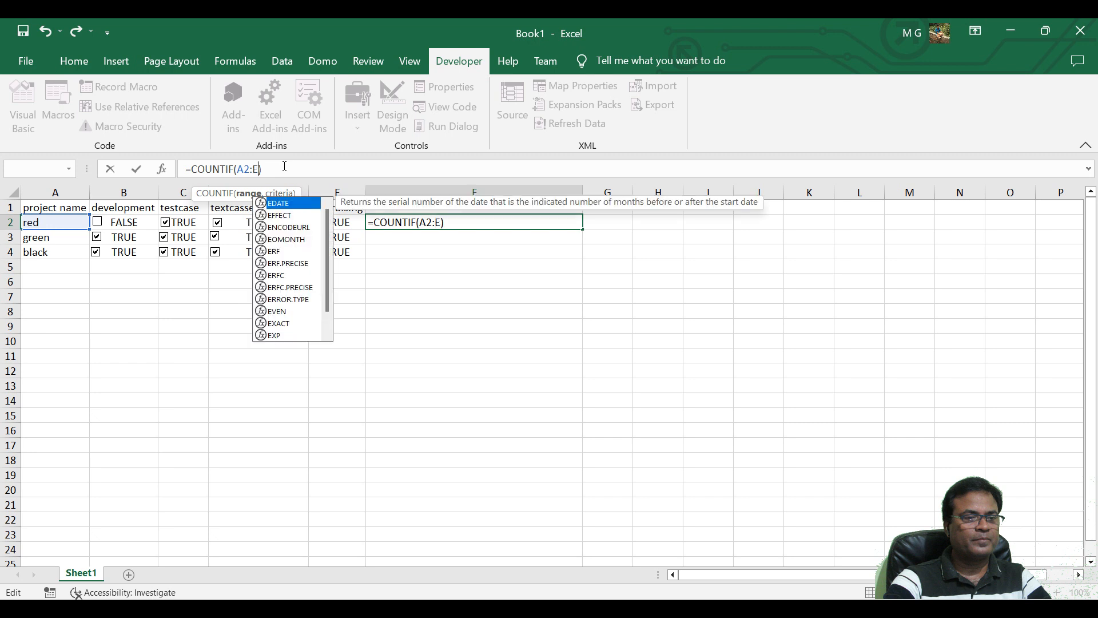
pyautogui.write('2')
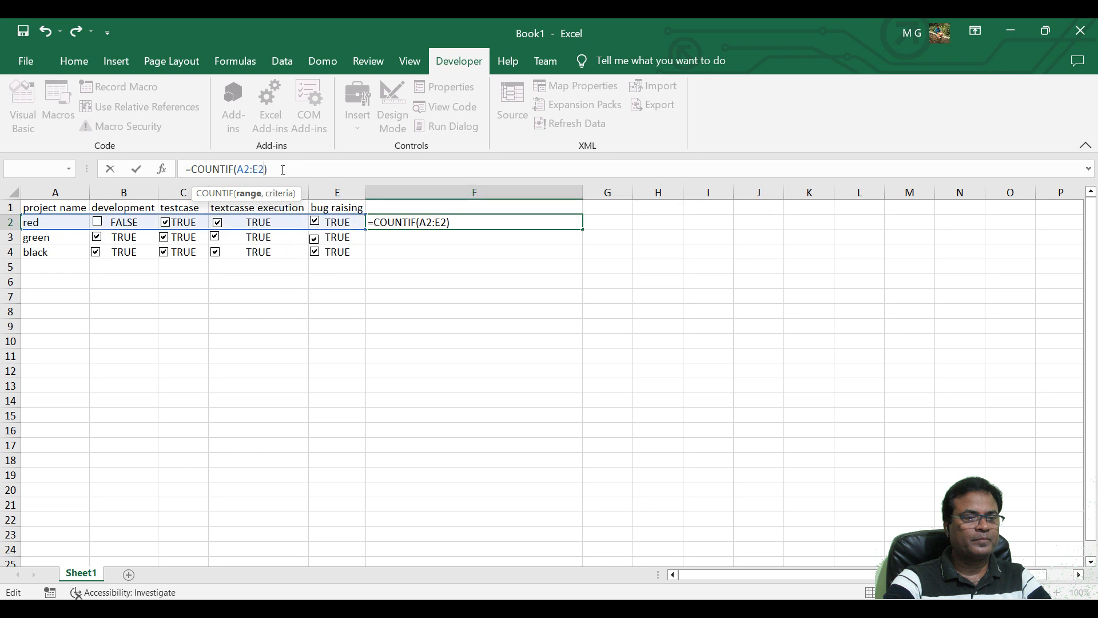
pyautogui.write(',')
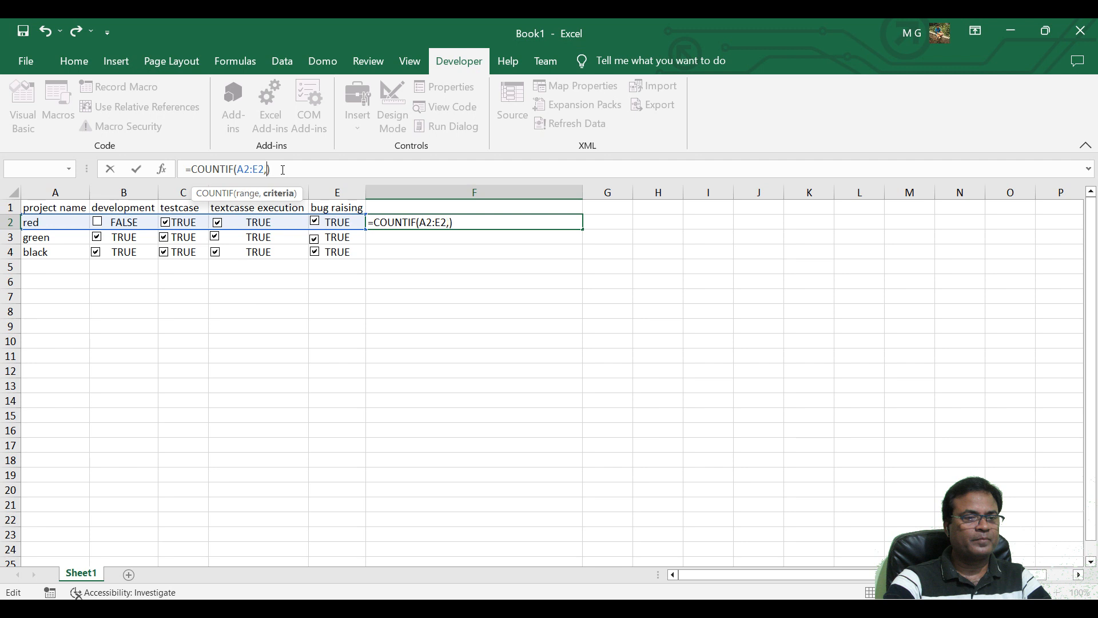
pyautogui.write('TRUE')
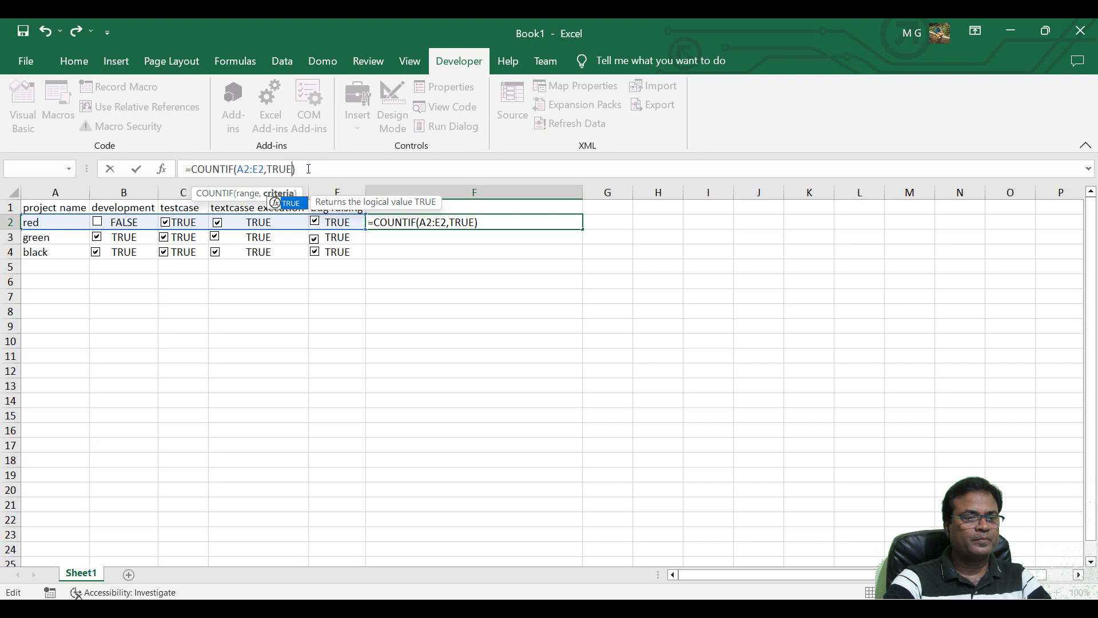
# Divide the COUNTIF formula in F2 by COLUMNS(A2:E2) and commit it as =COUNTIF(A2:E2,TRUE)/COLUMNS(A2:E2).
pyautogui.click(308, 169)
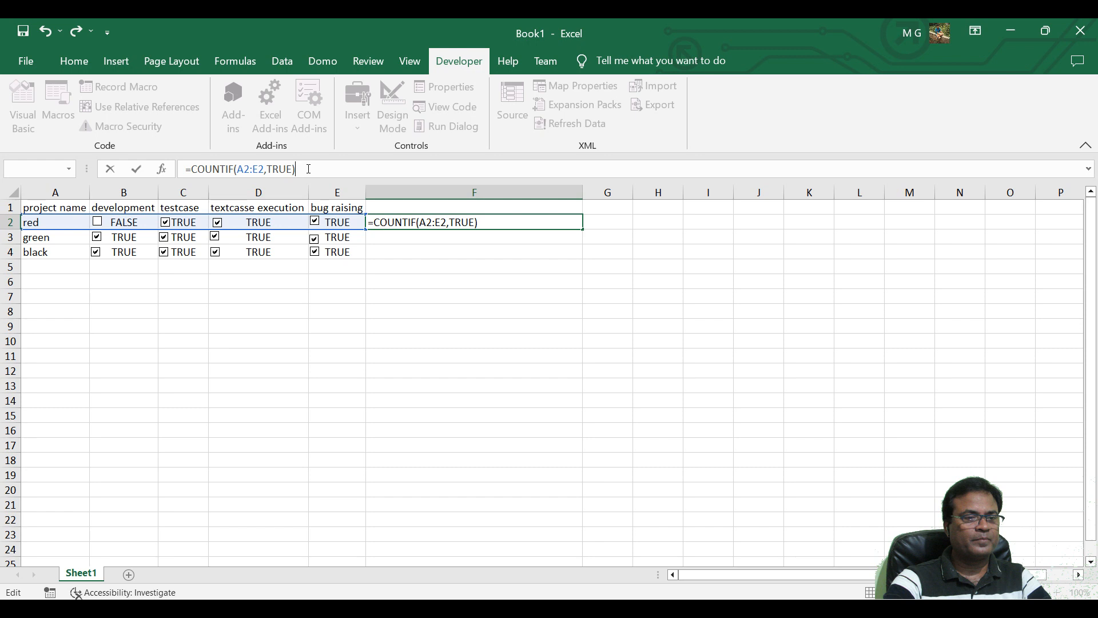
pyautogui.write('/C')
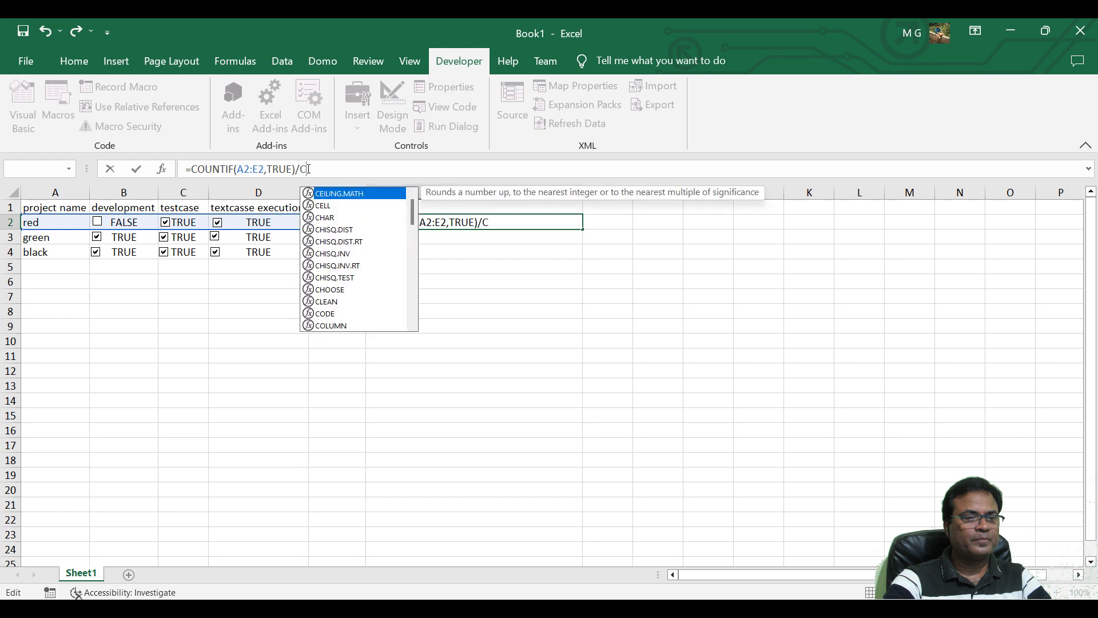
pyautogui.write('OLUMNS')
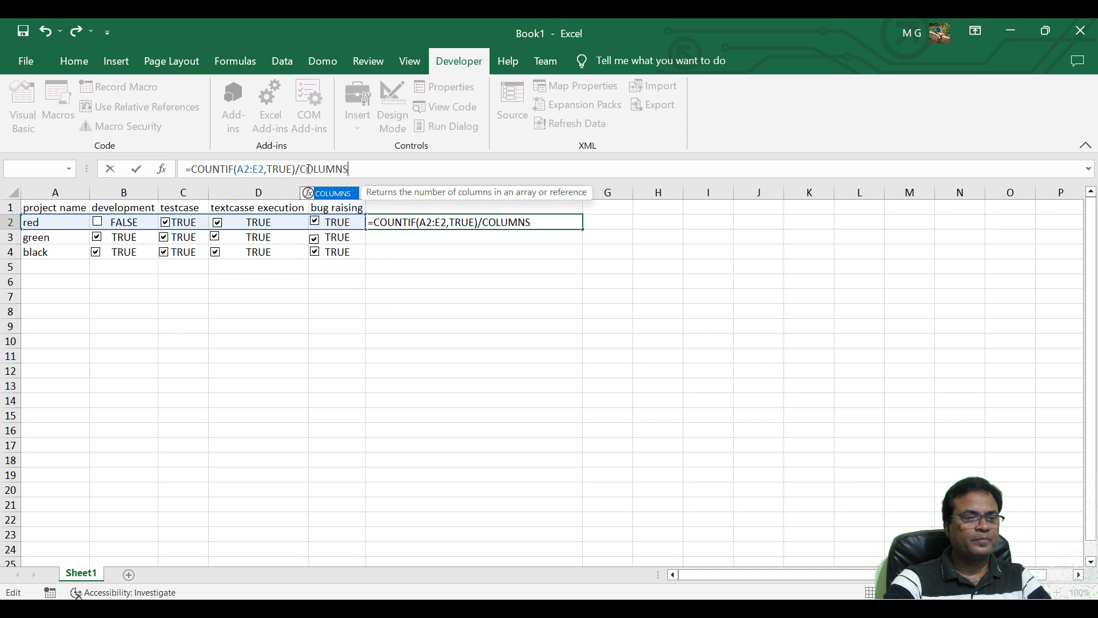
pyautogui.write('(')
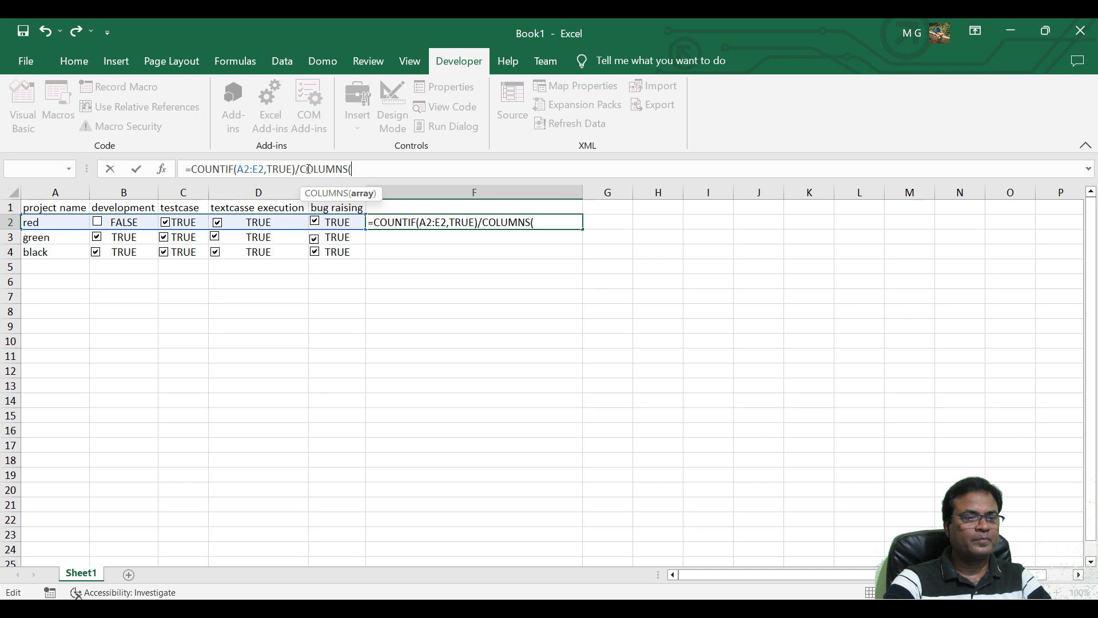
pyautogui.write('A2')
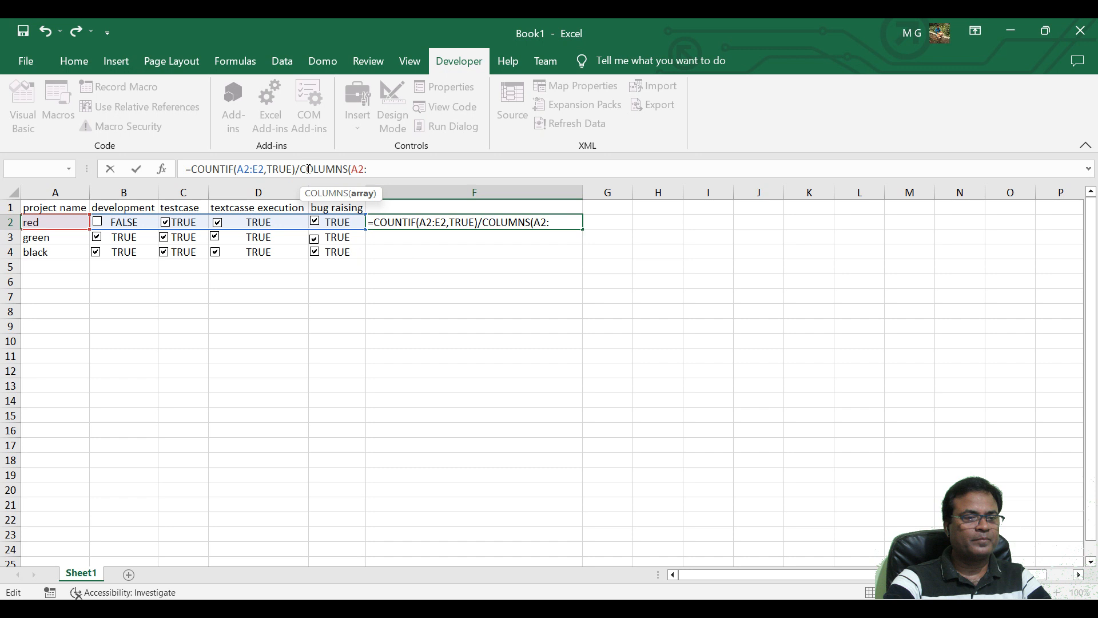
pyautogui.write(':E')
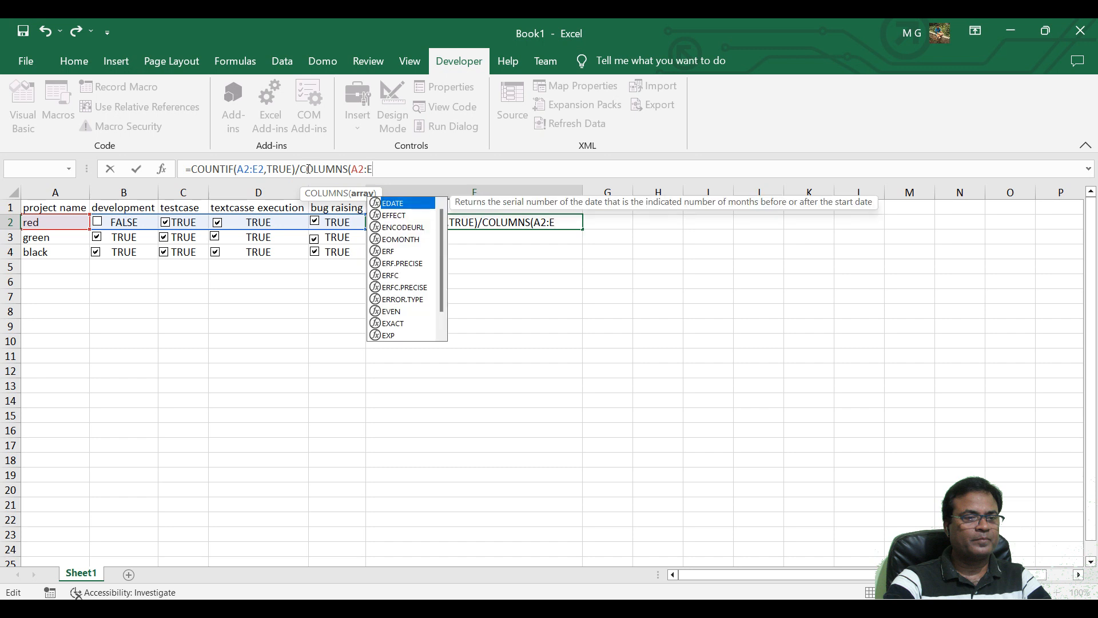
pyautogui.write('2')
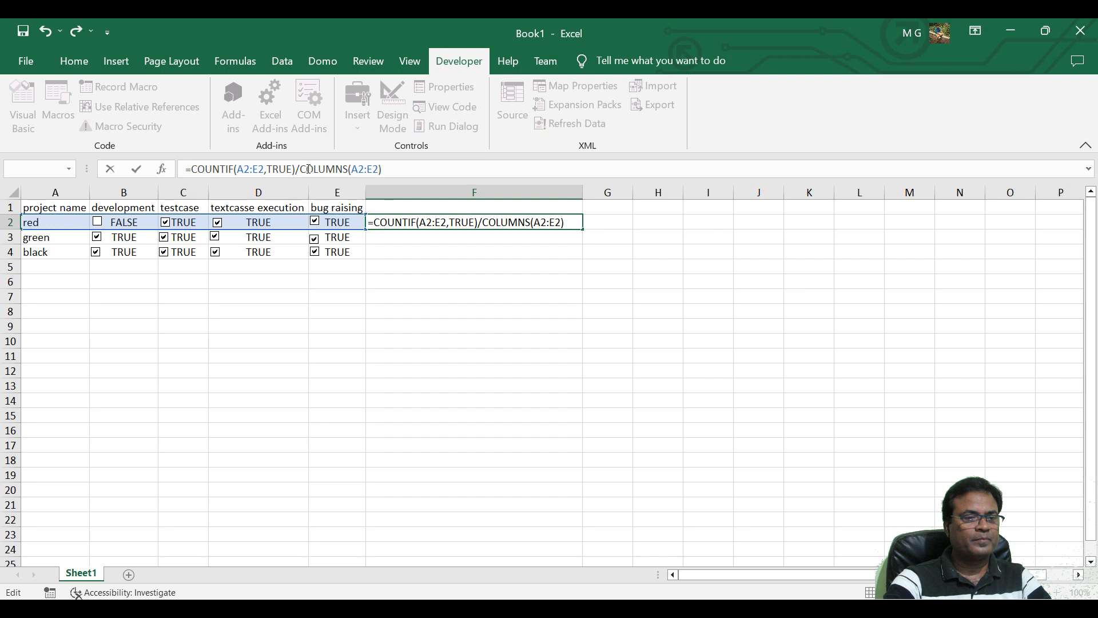
pyautogui.press('Return')
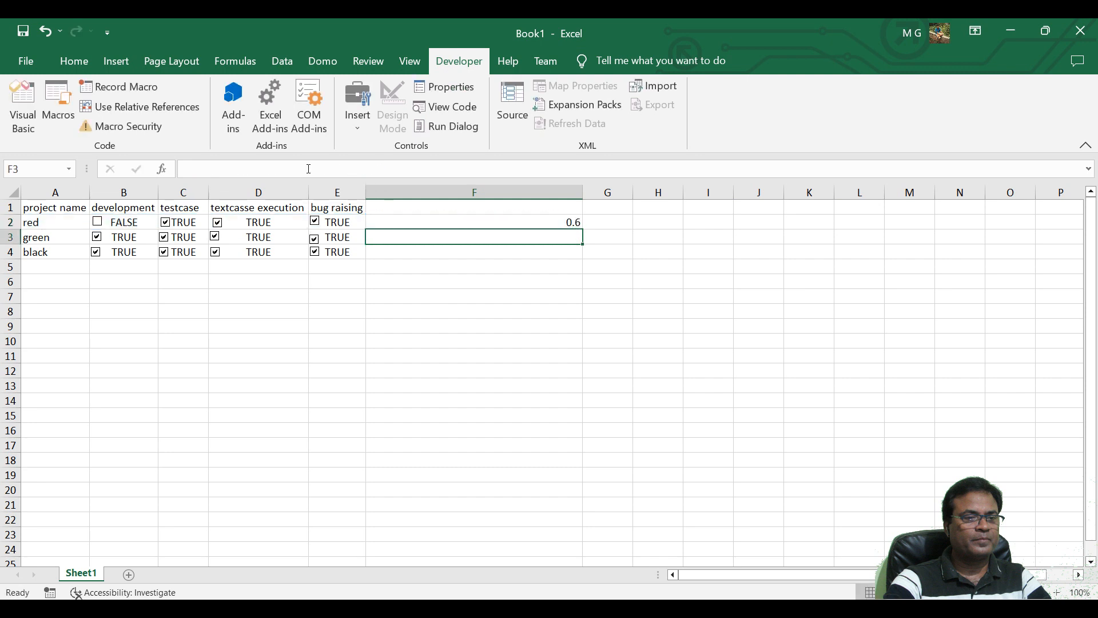
# Toggle project red's check boxes in row 2 so that only development and testcase are ticked.
pyautogui.click(458, 224)
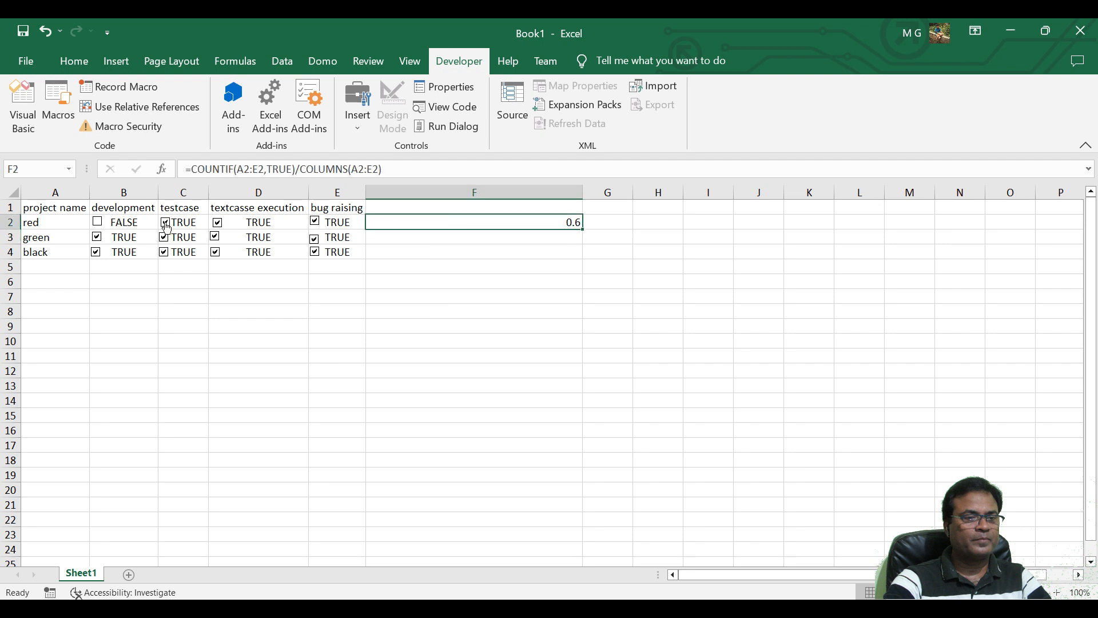
pyautogui.click(189, 228)
pyautogui.click(218, 225)
pyautogui.click(316, 223)
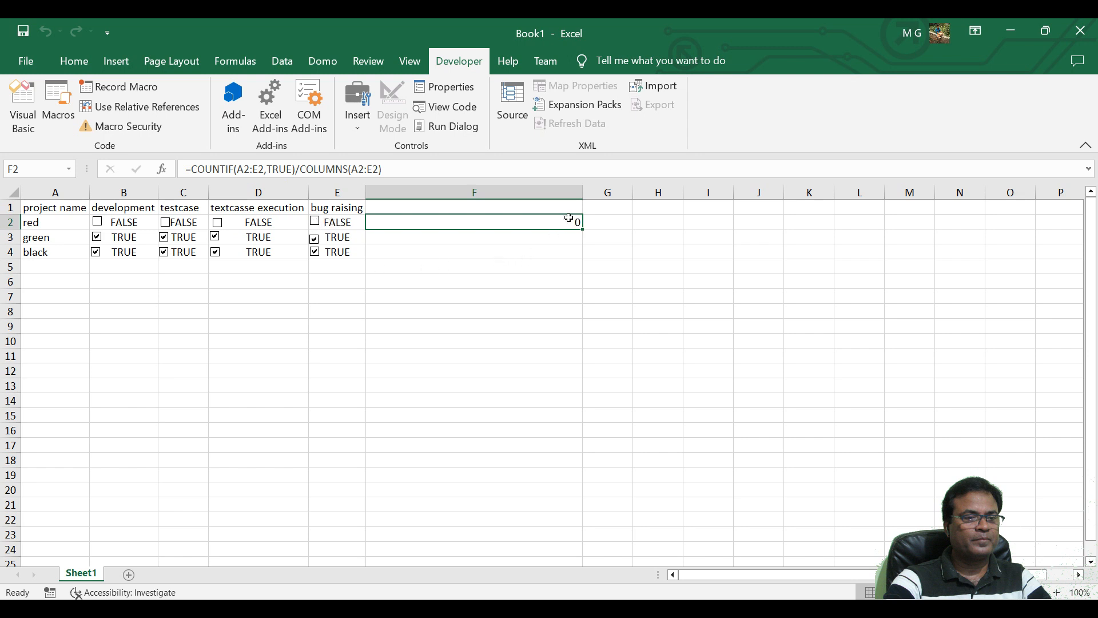
pyautogui.click(99, 223)
pyautogui.click(165, 225)
# Format F2 as a percentage and tick project red's textcasse execution and bug raising check boxes.
pyautogui.click(73, 61)
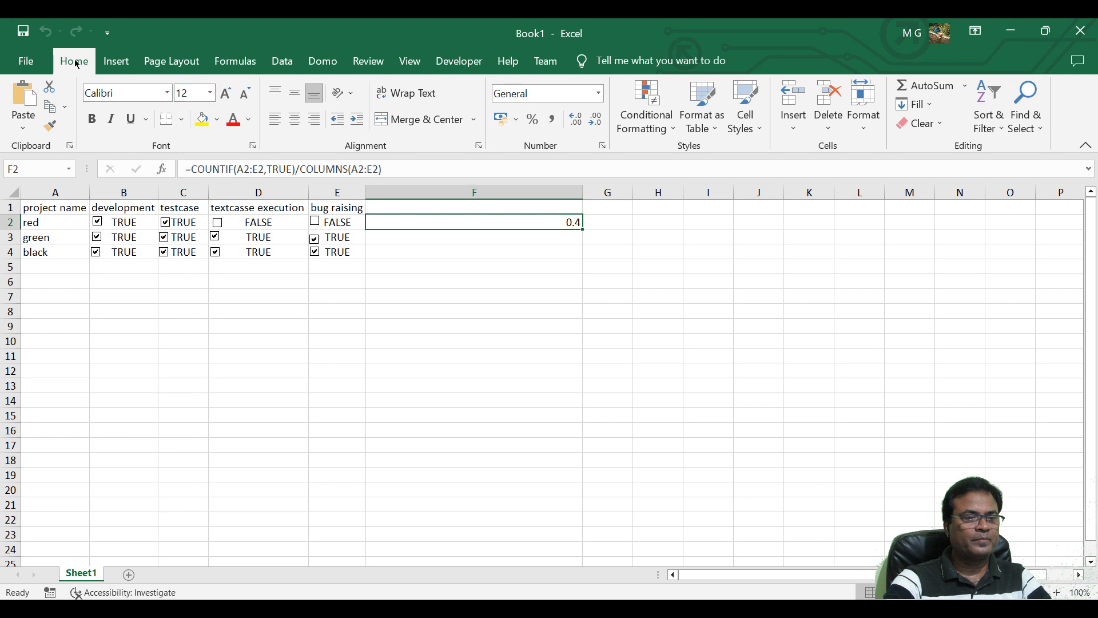
pyautogui.click(533, 120)
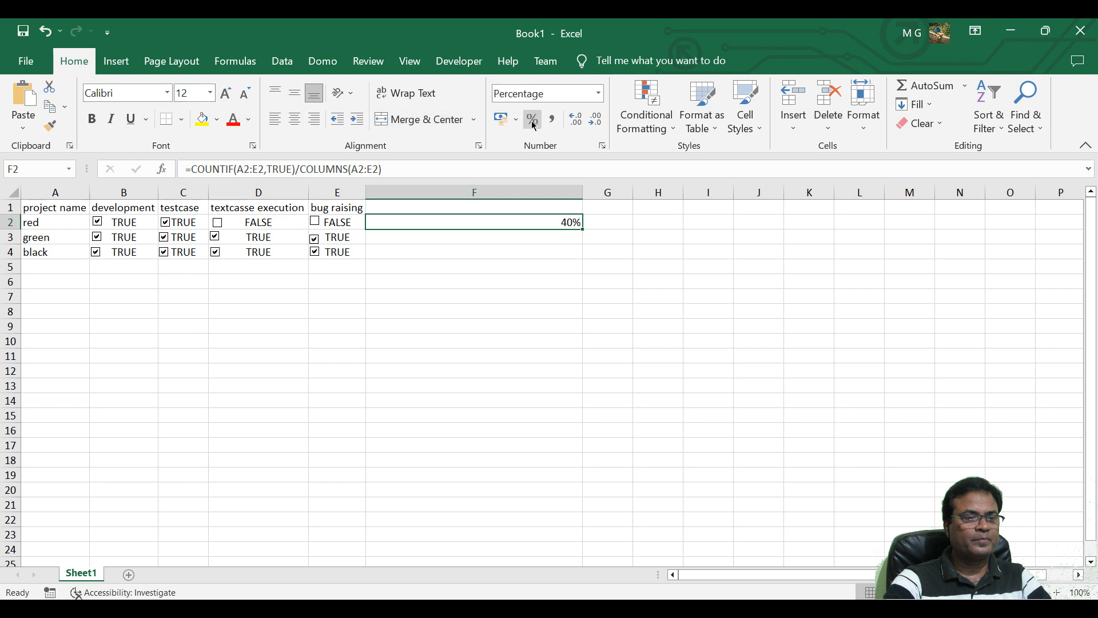
pyautogui.click(218, 224)
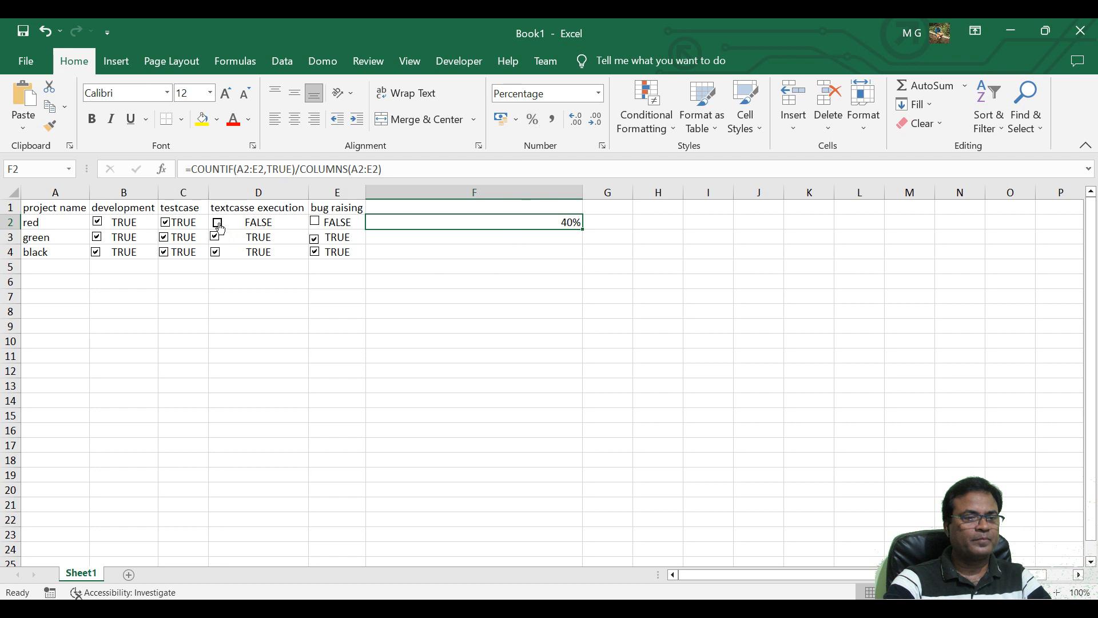
pyautogui.click(317, 223)
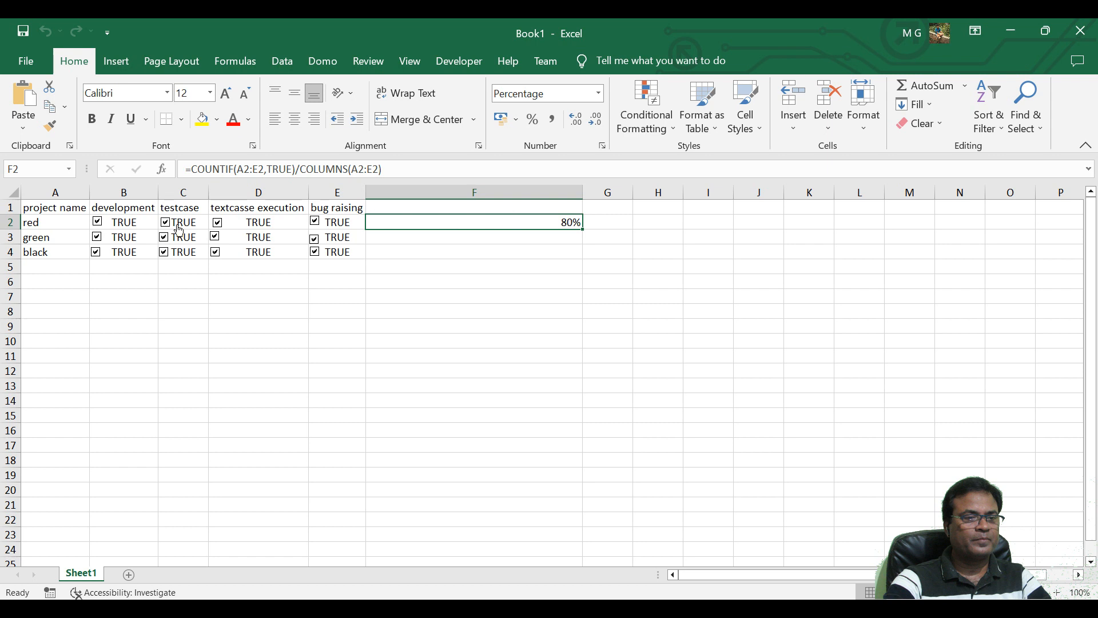
# Correct both ranges in the F2 formula so it reads =COUNTIF(B2:E2,TRUE)/COLUMNS(B2:E2).
pyautogui.click(244, 170)
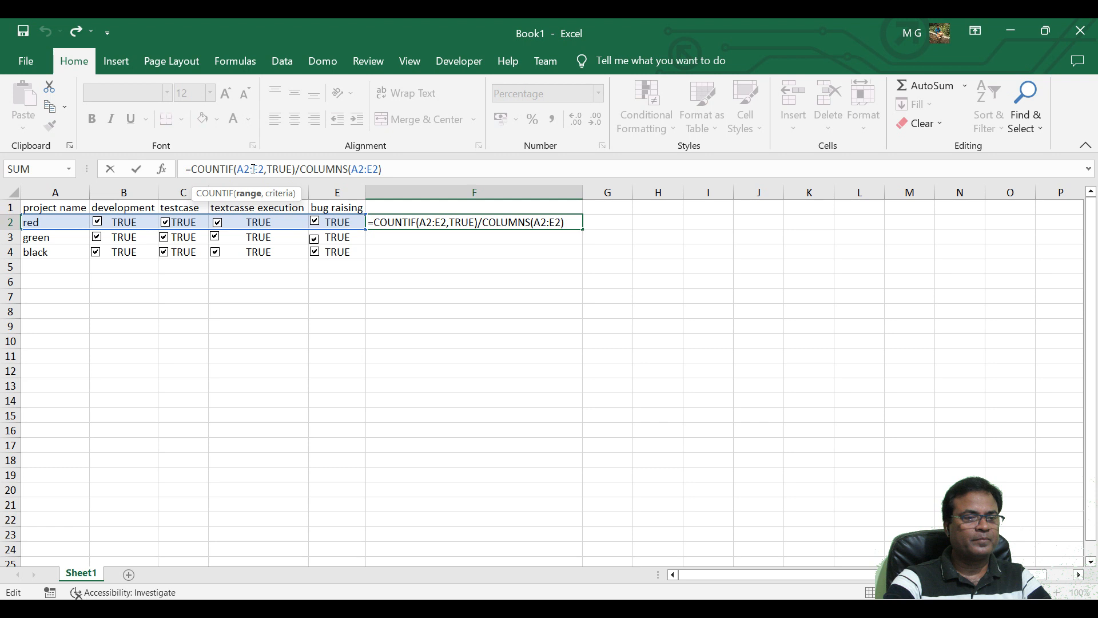
pyautogui.press('BackSpace')
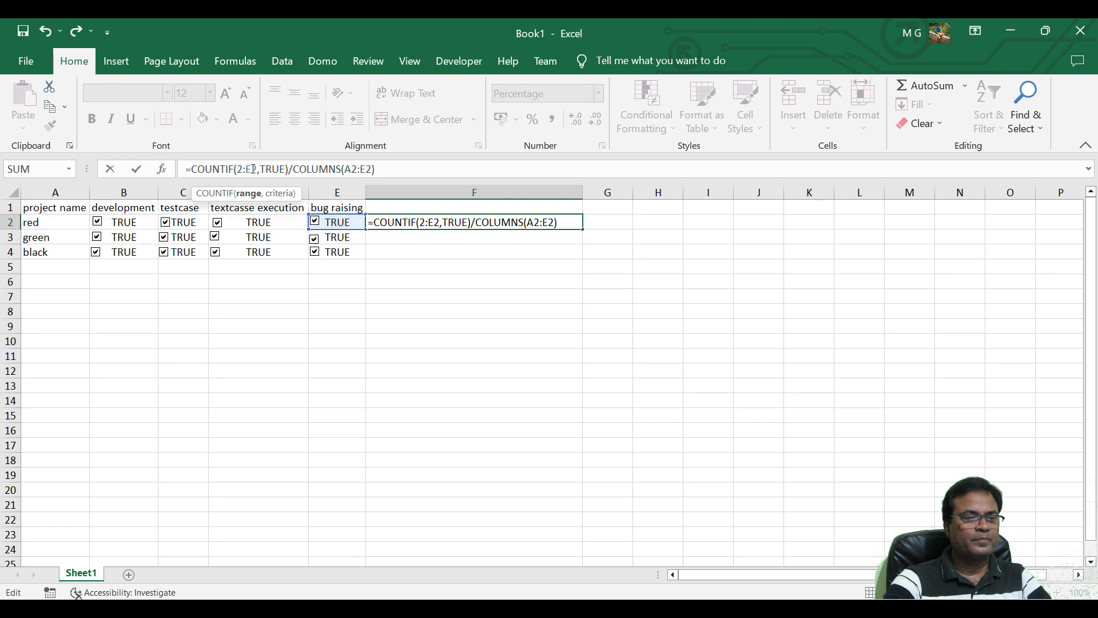
pyautogui.write('B')
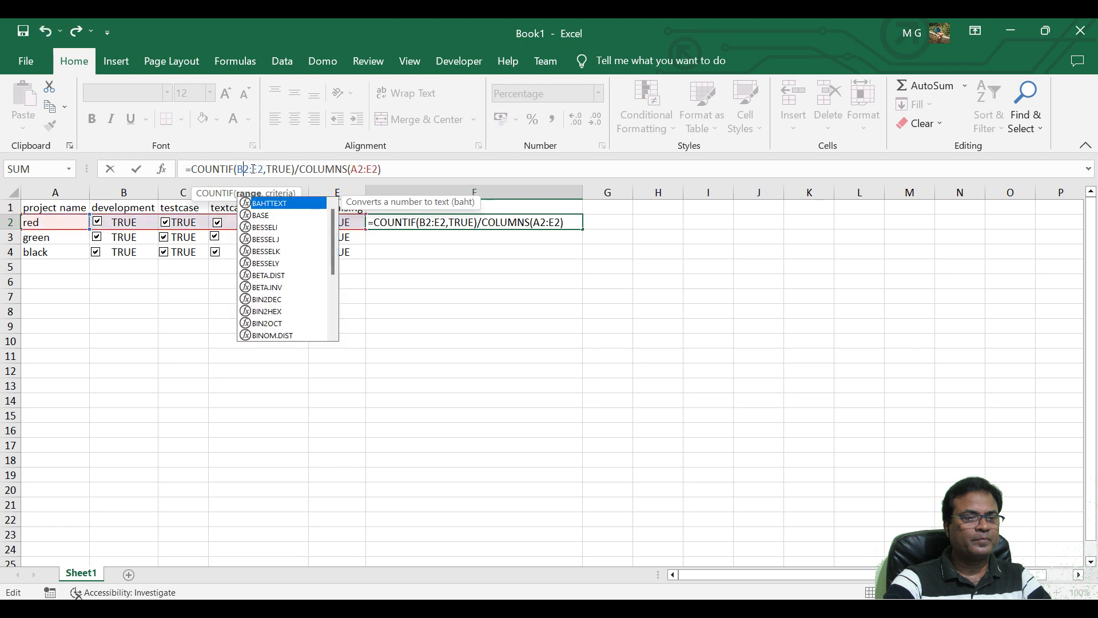
pyautogui.click(358, 169)
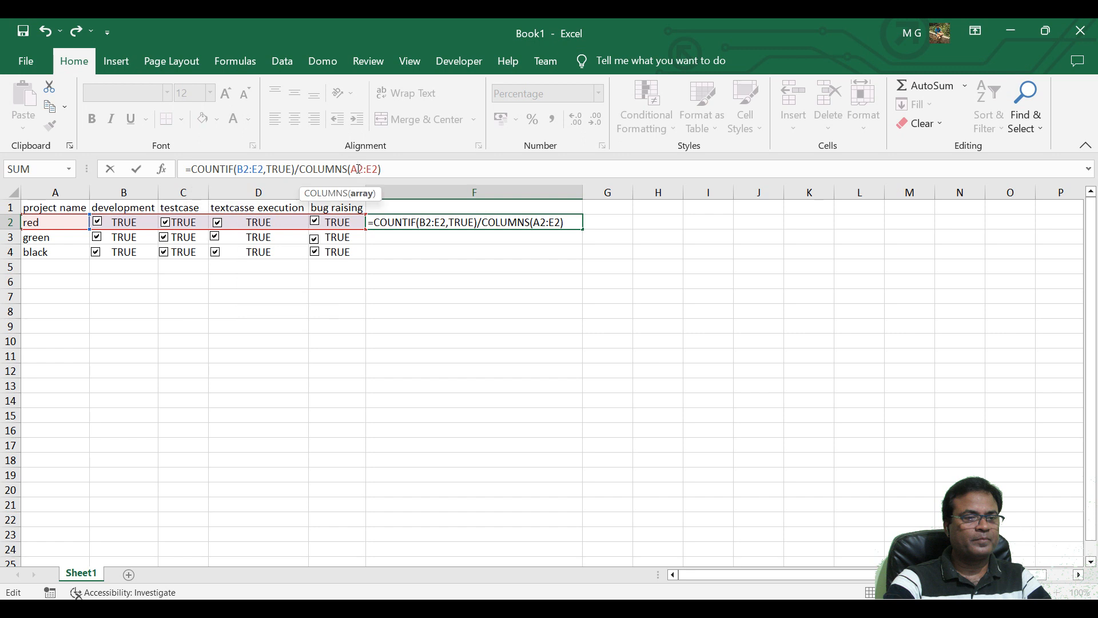
pyautogui.press('BackSpace')
pyautogui.write('B')
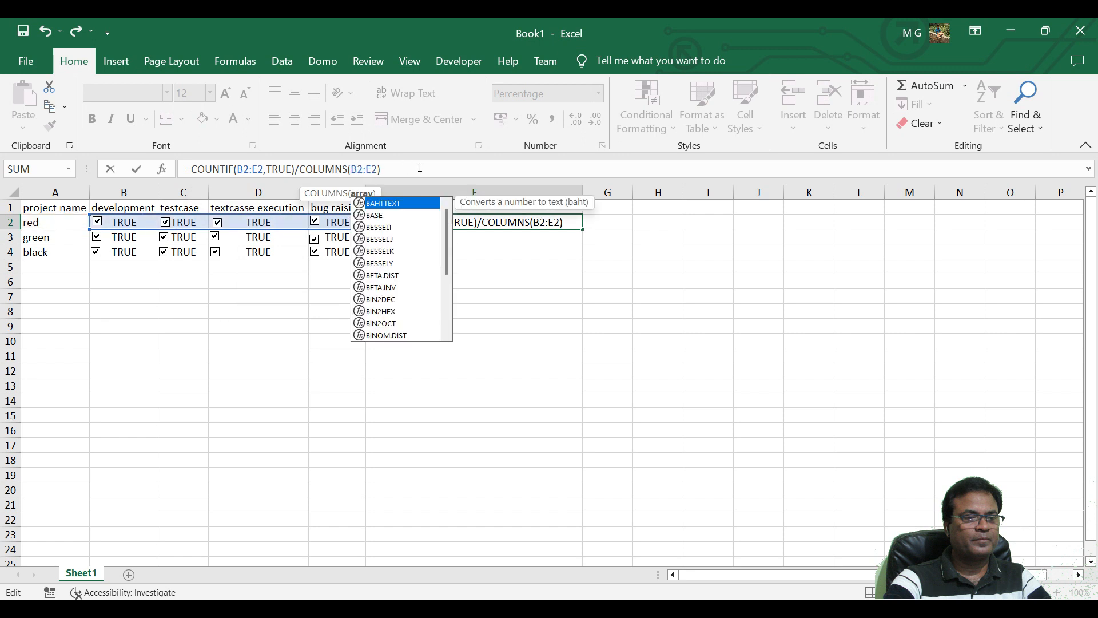
pyautogui.click(420, 167)
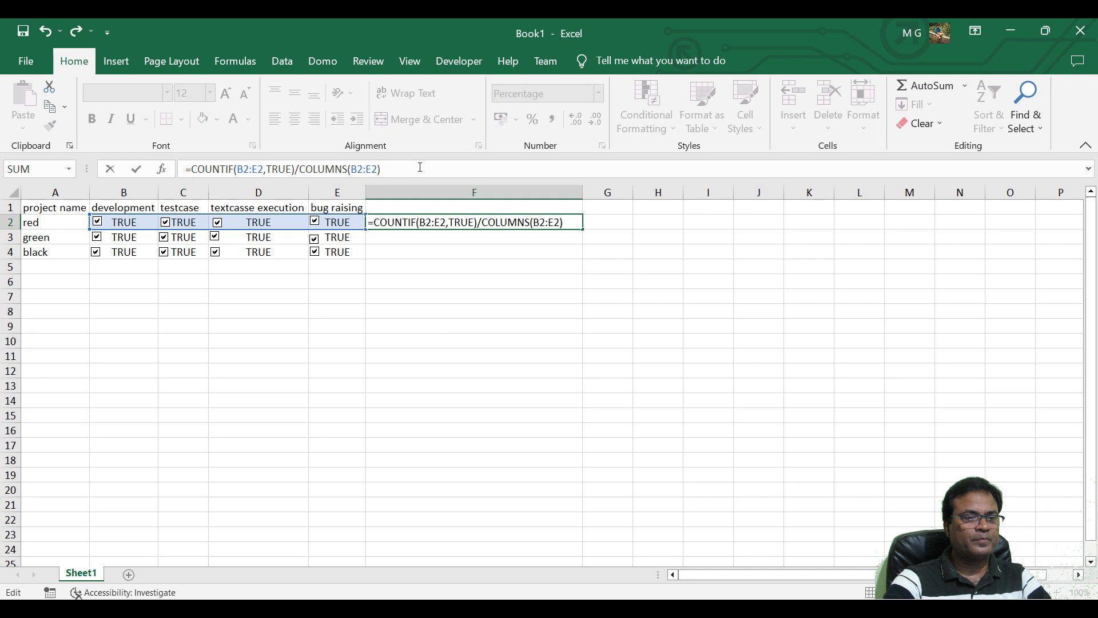
pyautogui.press('Return')
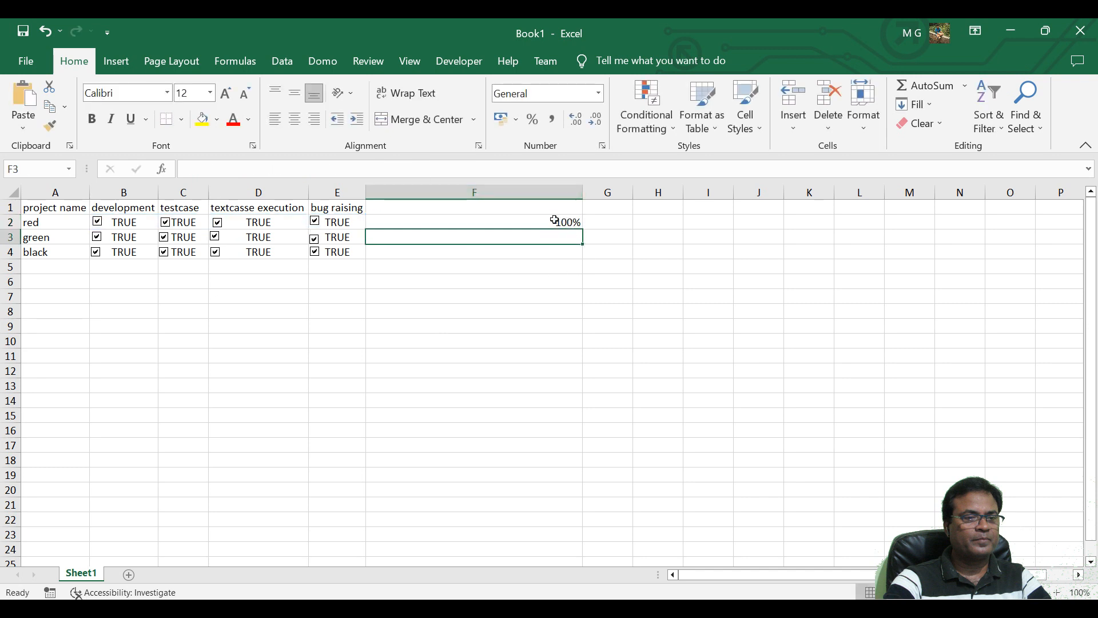
# Make the percentage in F2 bold and center it horizontally.
pyautogui.click(554, 220)
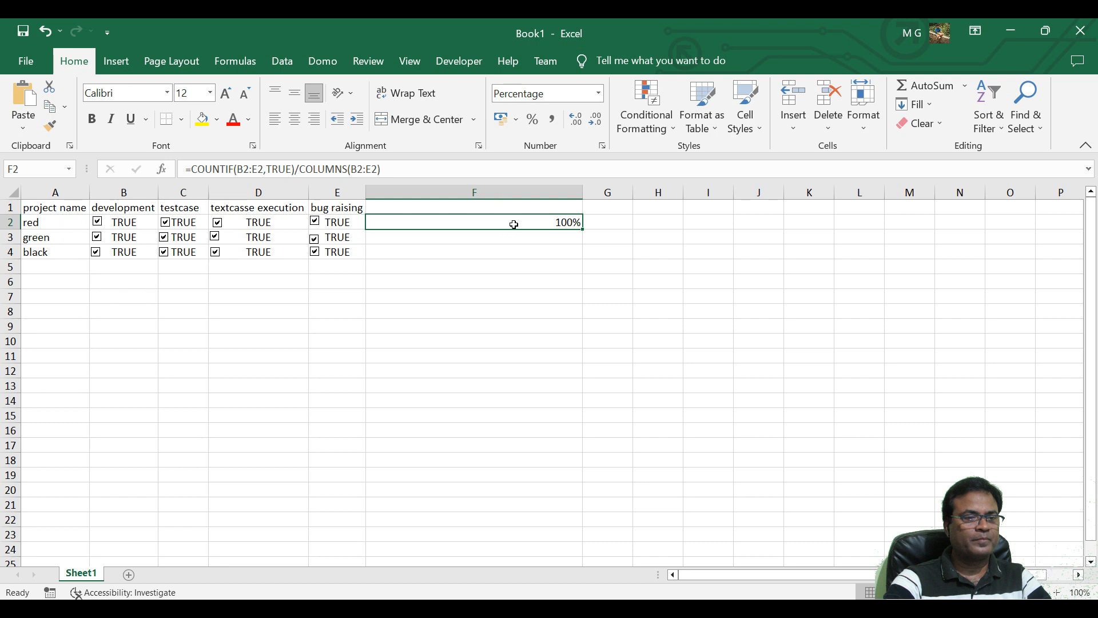
pyautogui.click(91, 119)
pyautogui.click(295, 119)
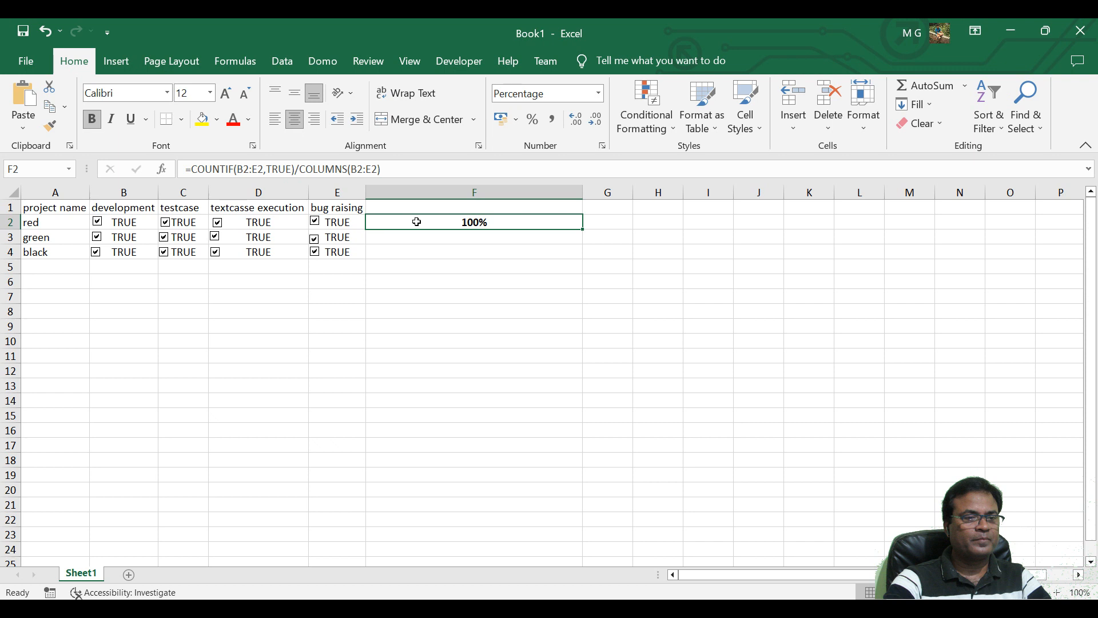
# Start a new conditional formatting rule for F2 with the Data Bar format style.
pyautogui.click(661, 131)
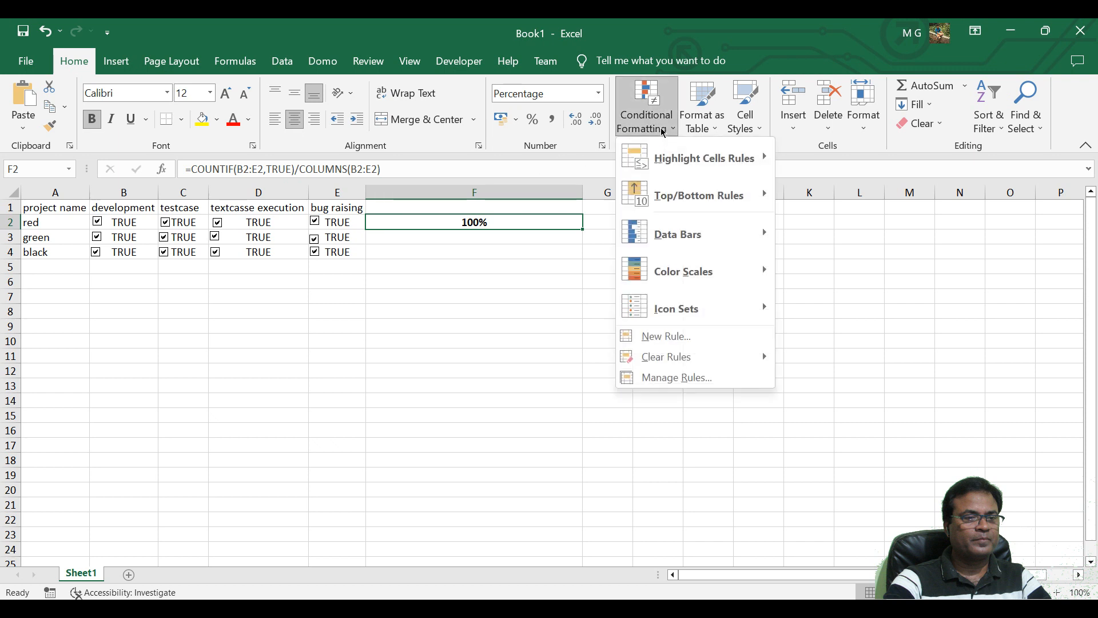
pyautogui.click(673, 340)
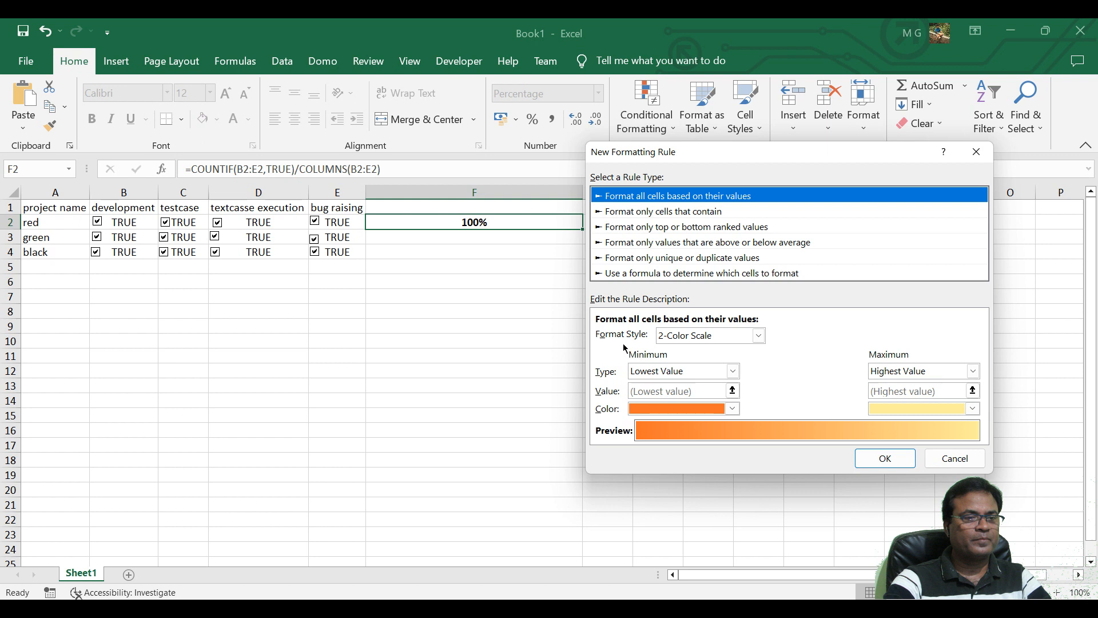
pyautogui.click(749, 341)
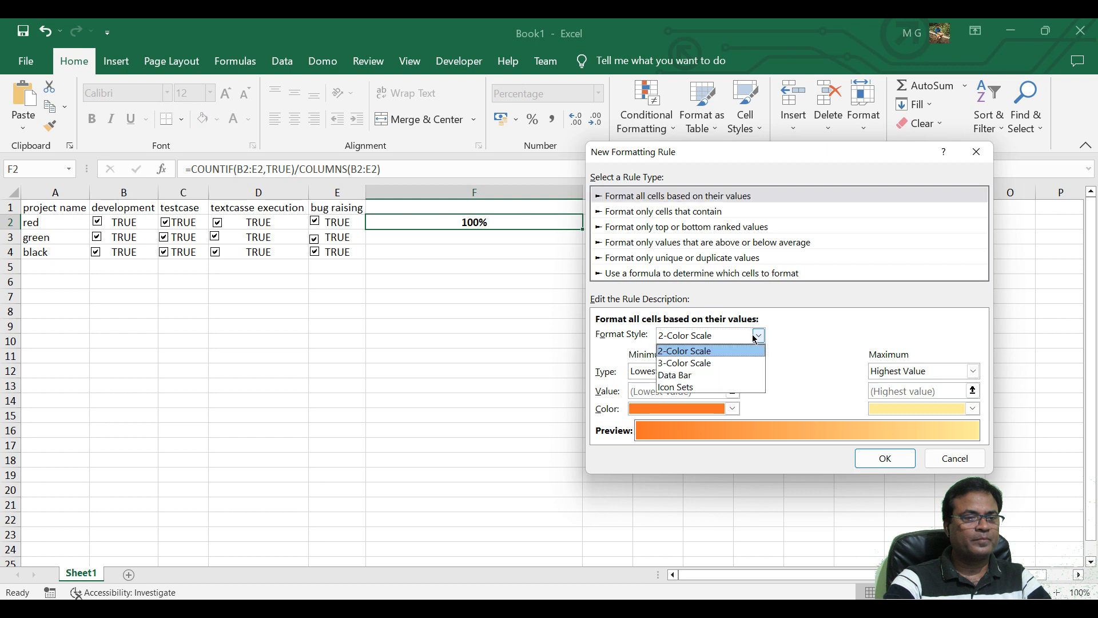
pyautogui.click(708, 375)
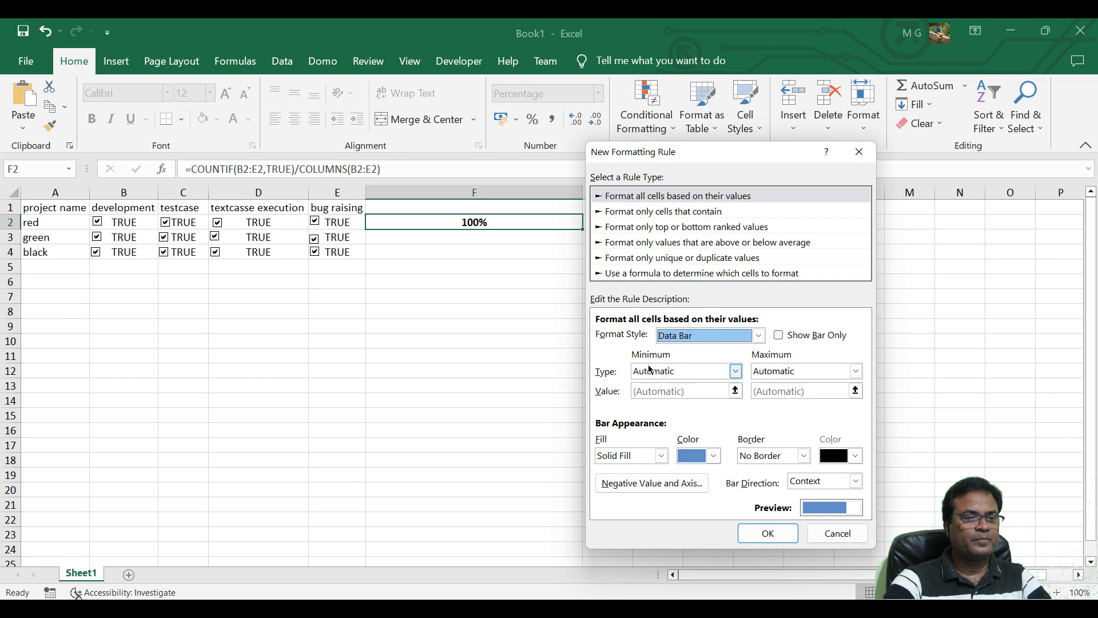
# Set the data bar's minimum to type Number with value 0 and its maximum to type Number with value 1.
pyautogui.click(736, 371)
pyautogui.click(674, 399)
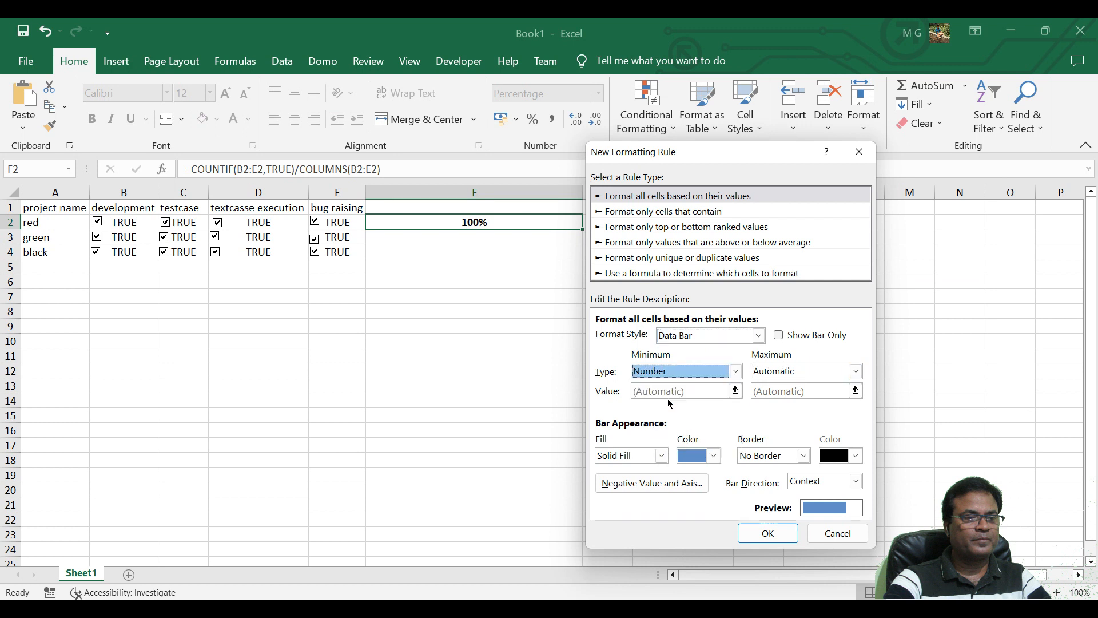
pyautogui.click(858, 371)
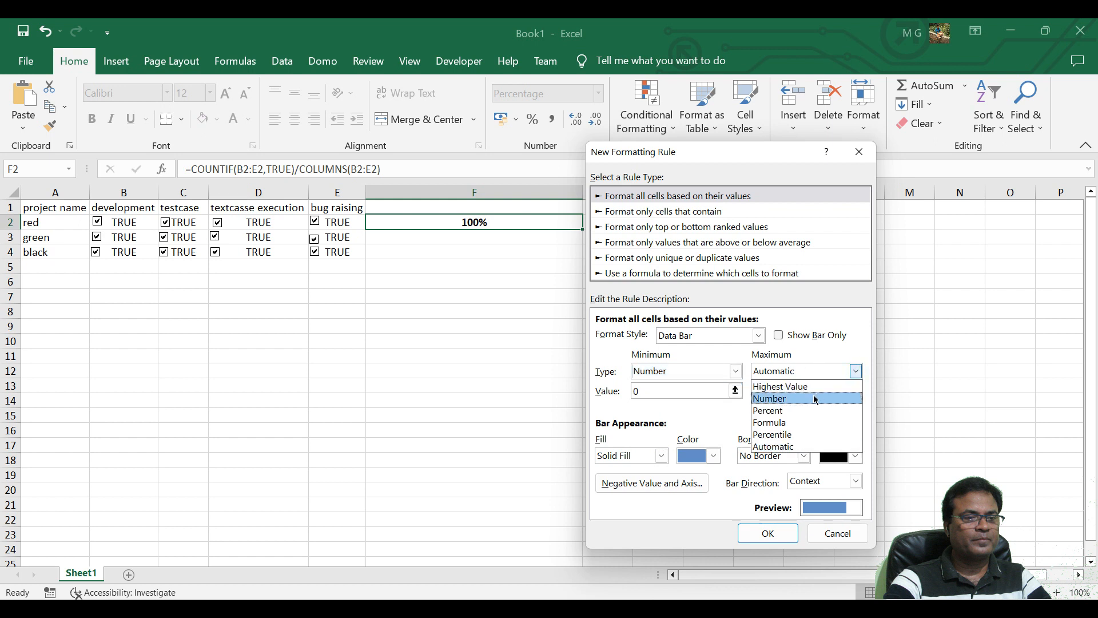
pyautogui.click(778, 399)
pyautogui.click(664, 394)
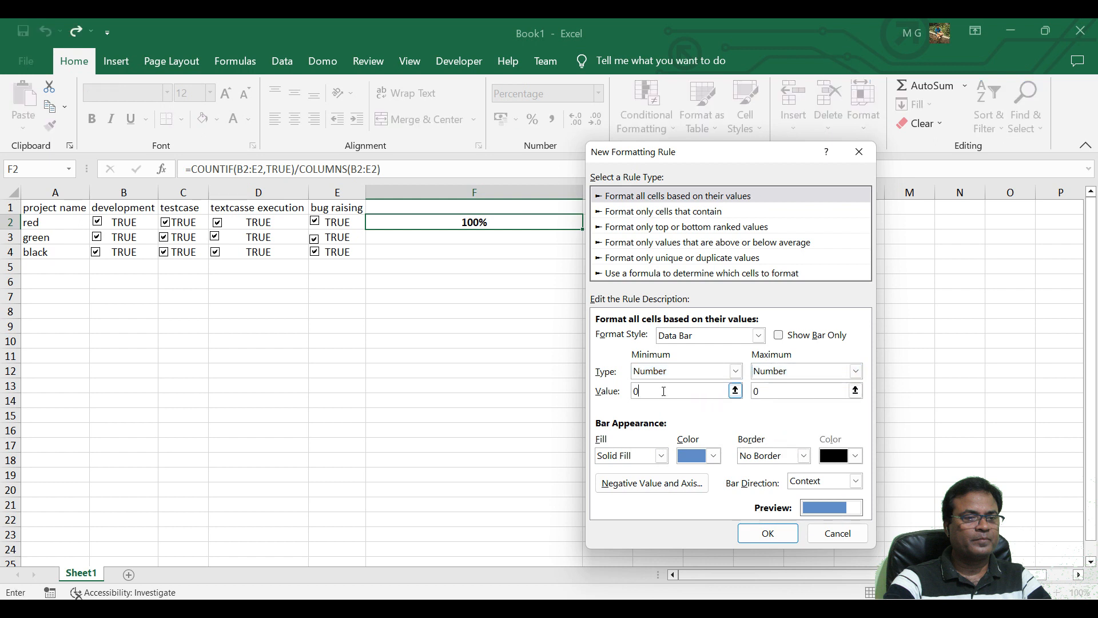
pyautogui.click(754, 394)
pyautogui.press('Delete')
# Color the data bar Orange, Accent 2, Lighter 60% and apply the rule to F2.
pyautogui.click(714, 456)
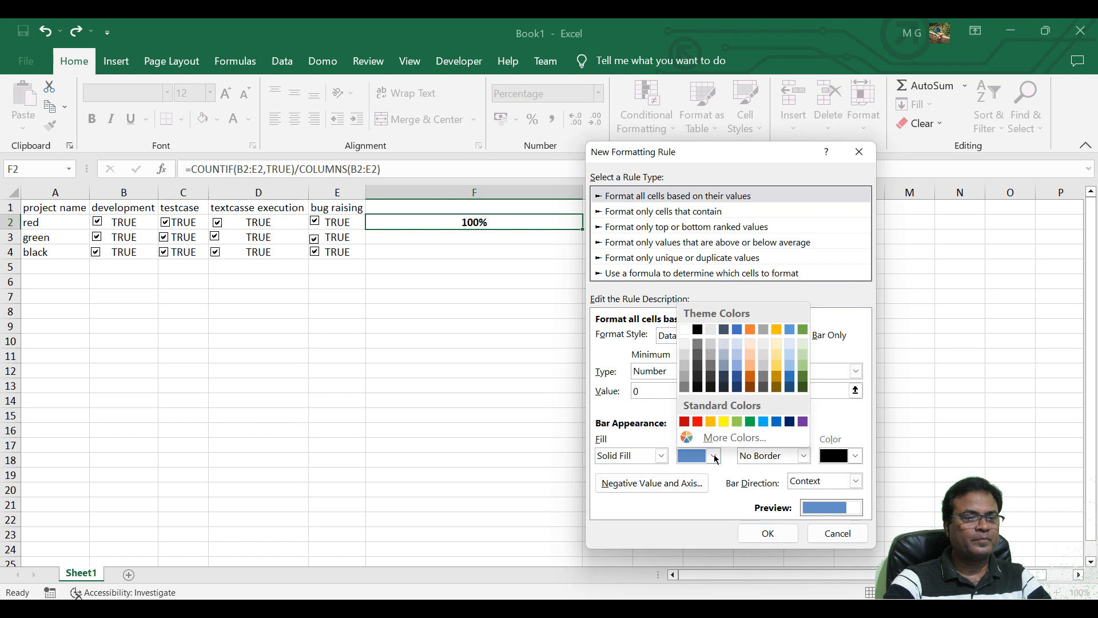
pyautogui.click(750, 356)
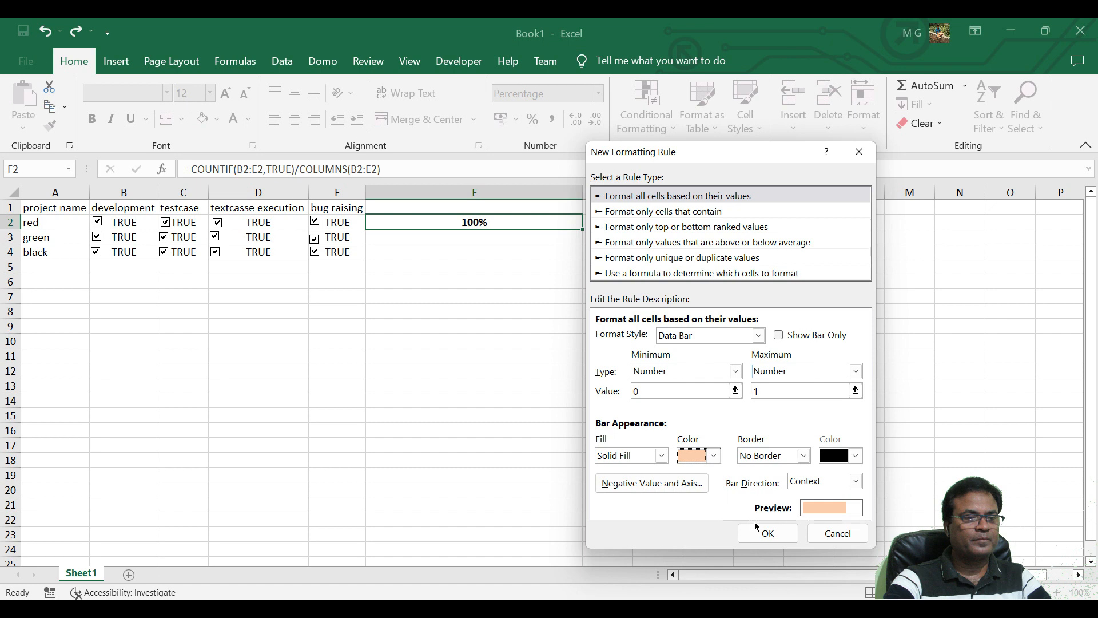
pyautogui.click(772, 538)
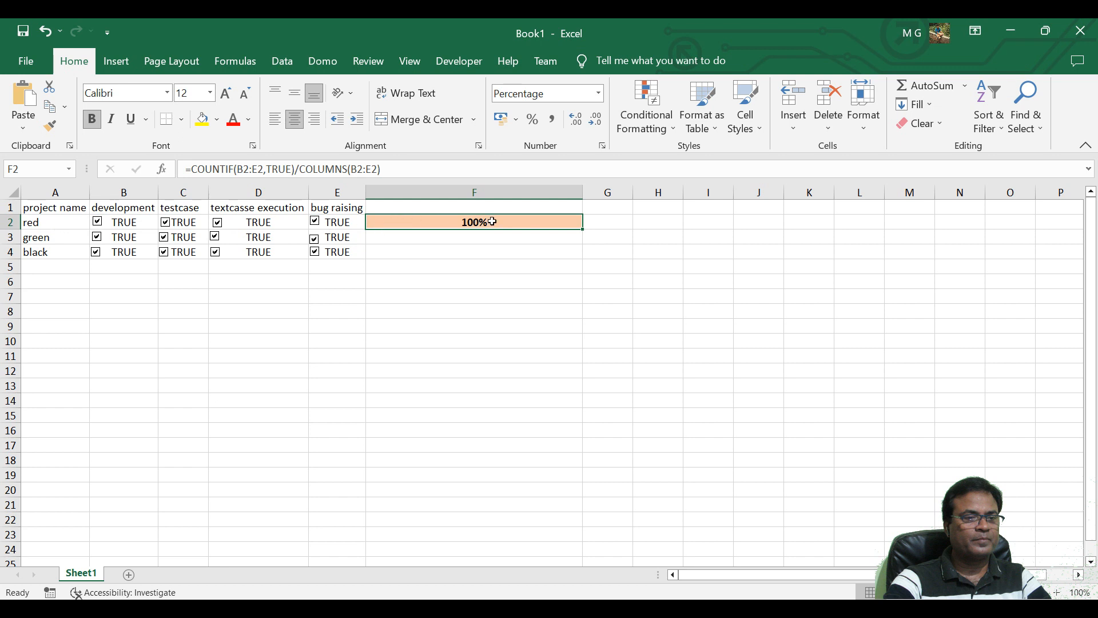
# Test the data bar in F2 by clearing and re-ticking project red's textcasse execution and bug raising check boxes.
pyautogui.click(218, 225)
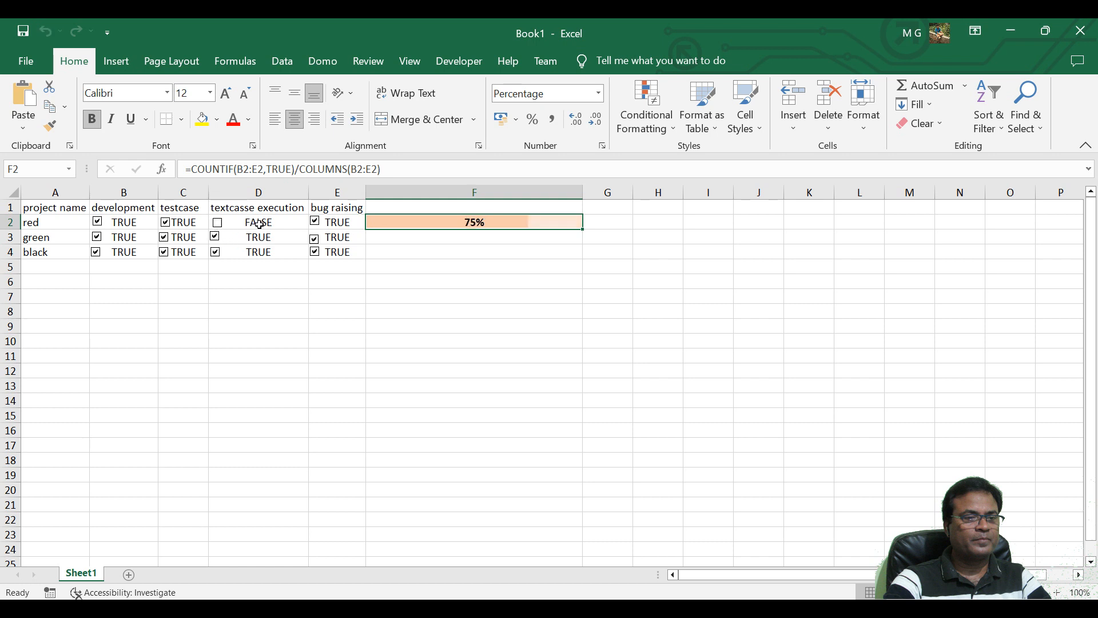
pyautogui.click(316, 224)
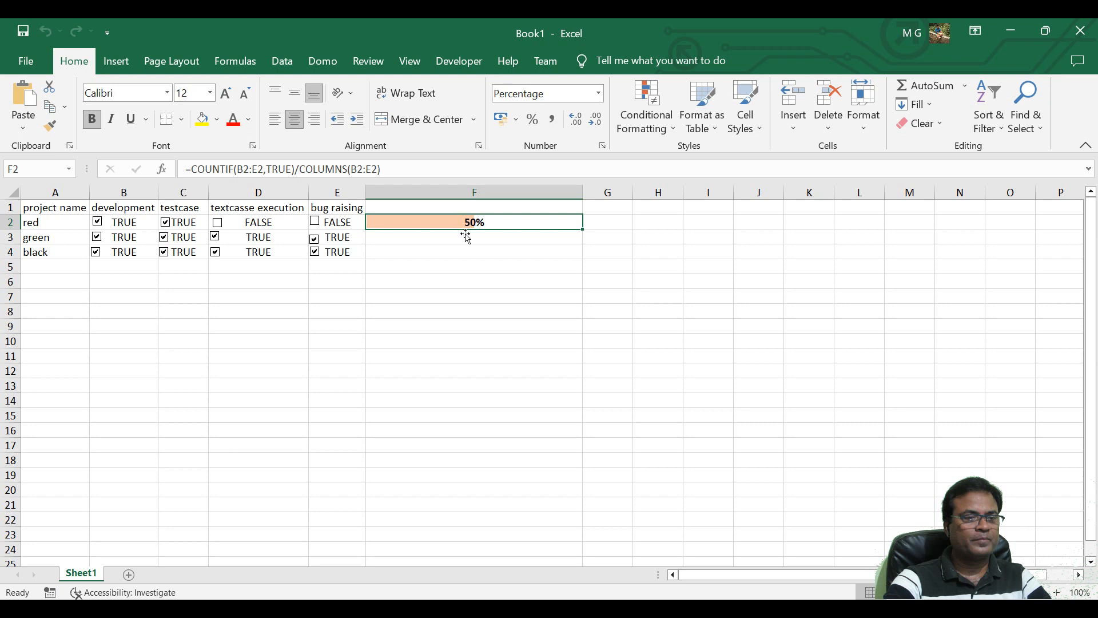
pyautogui.click(217, 222)
pyautogui.click(315, 222)
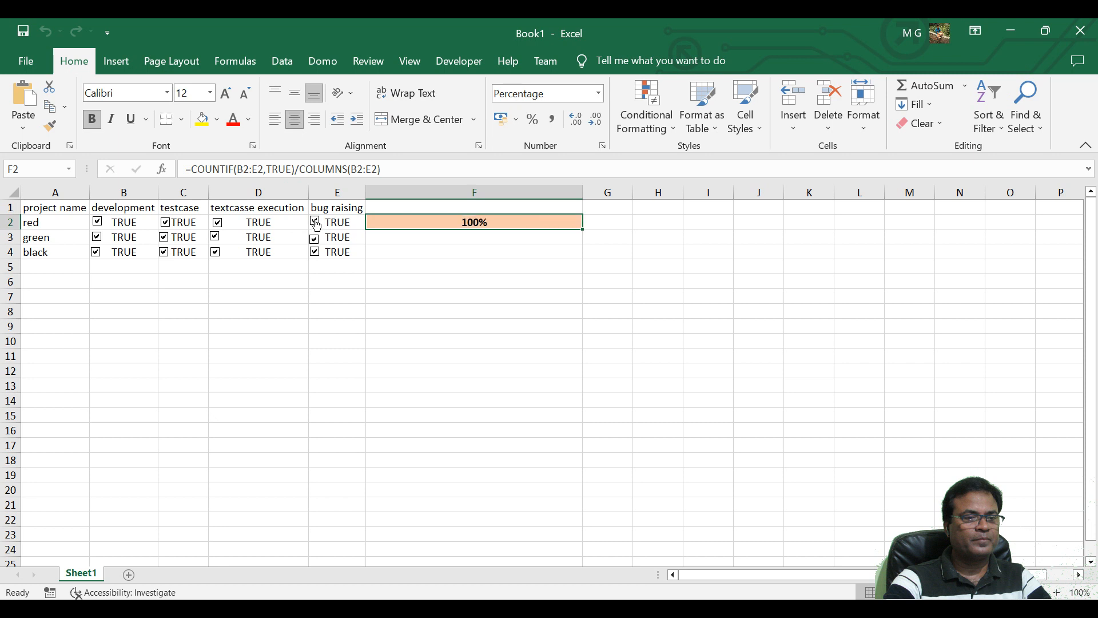
# Open the existing data bar conditional formatting rule of F2 for editing.
pyautogui.rightClick(538, 223)
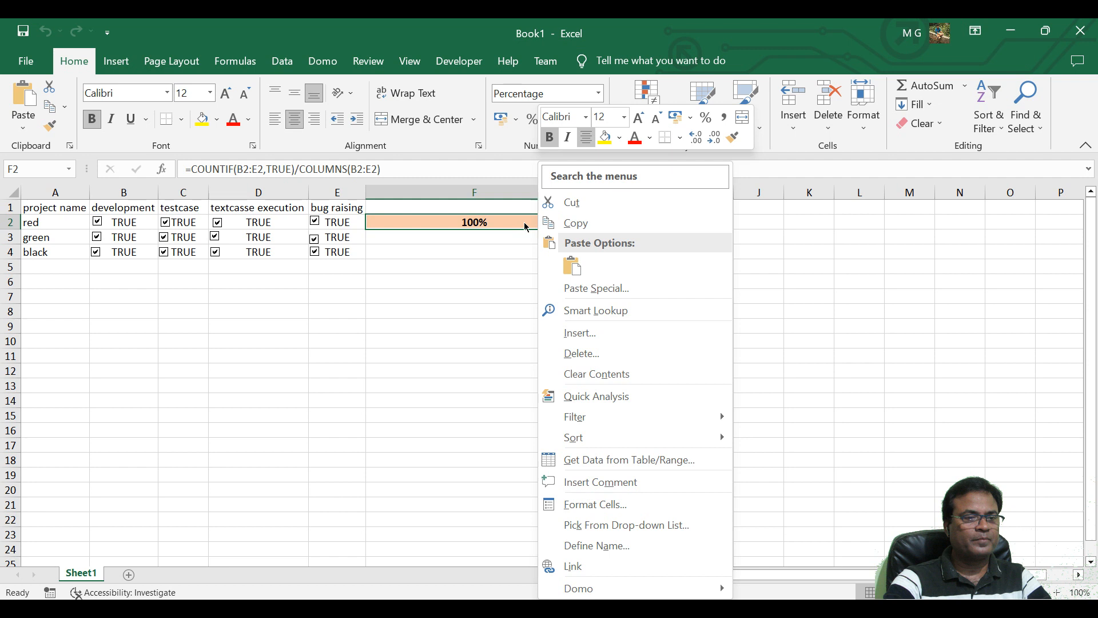
pyautogui.click(524, 222)
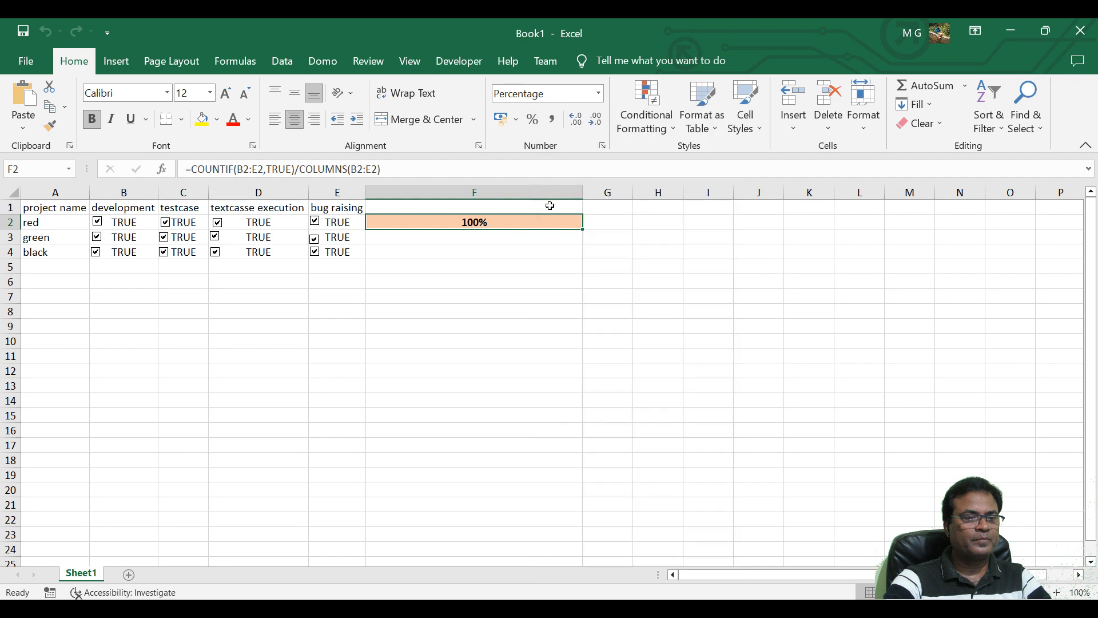
pyautogui.click(654, 132)
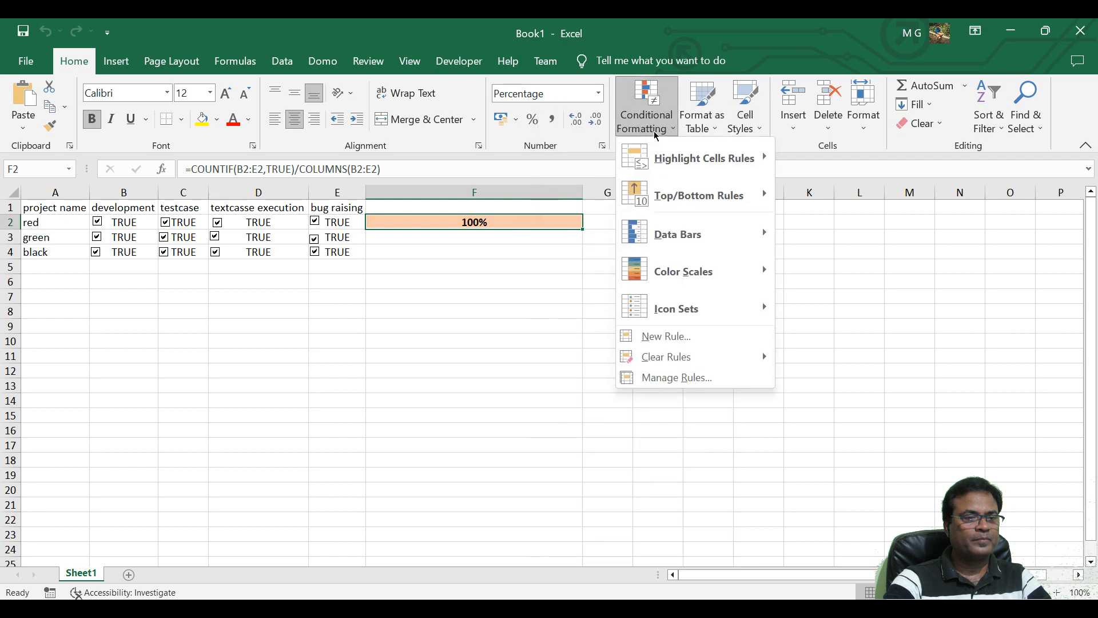
pyautogui.click(680, 379)
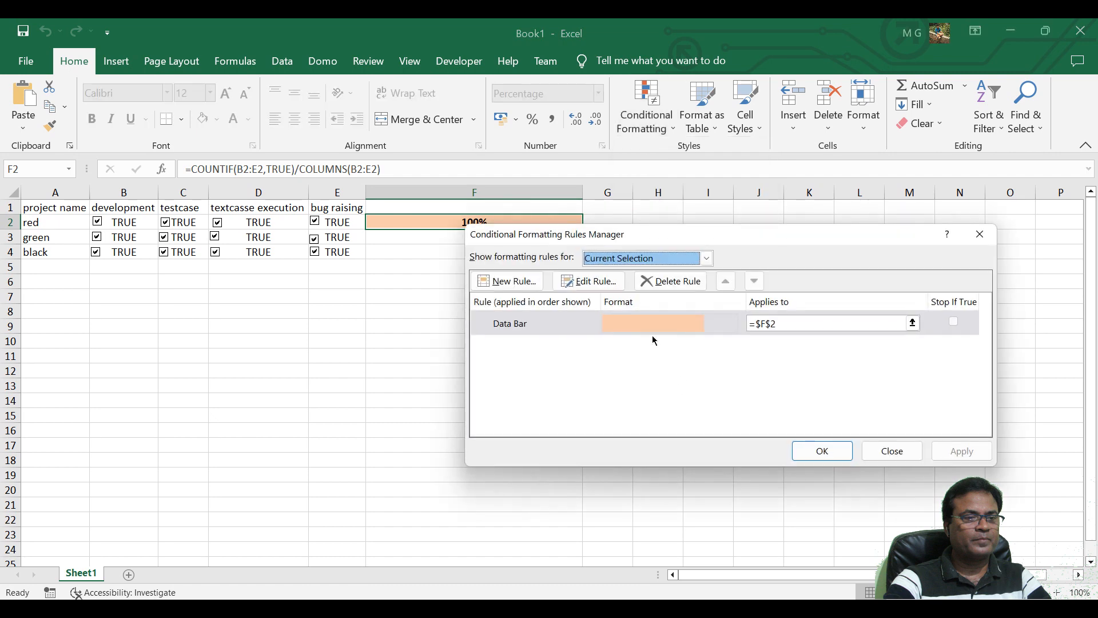
pyautogui.click(611, 285)
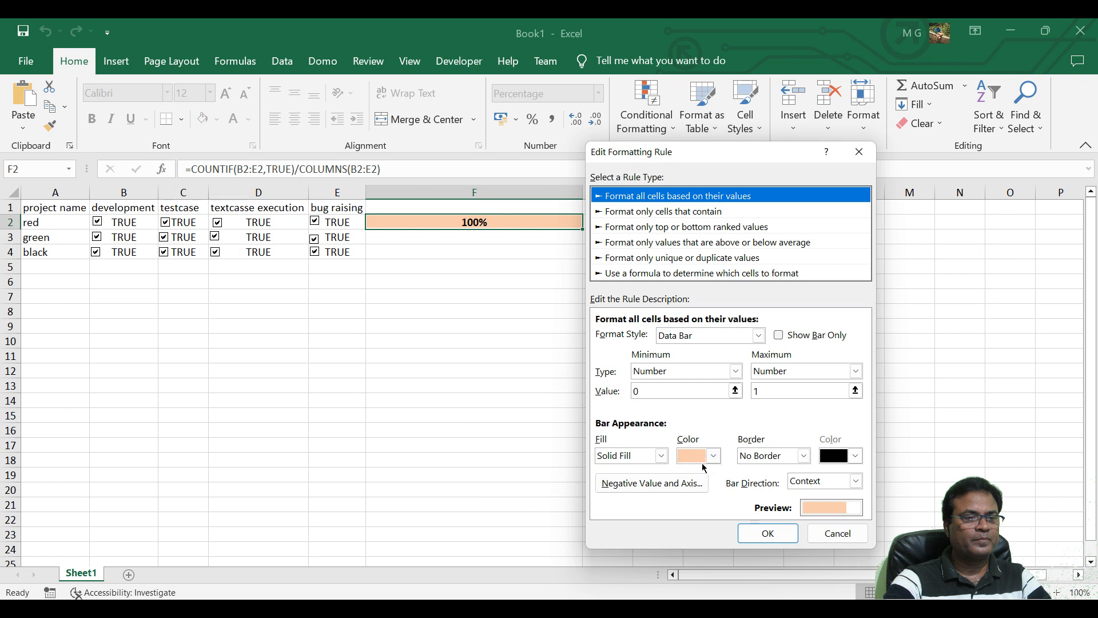
# Give the data bar a solid black border and apply the edited rule to F2.
pyautogui.click(805, 456)
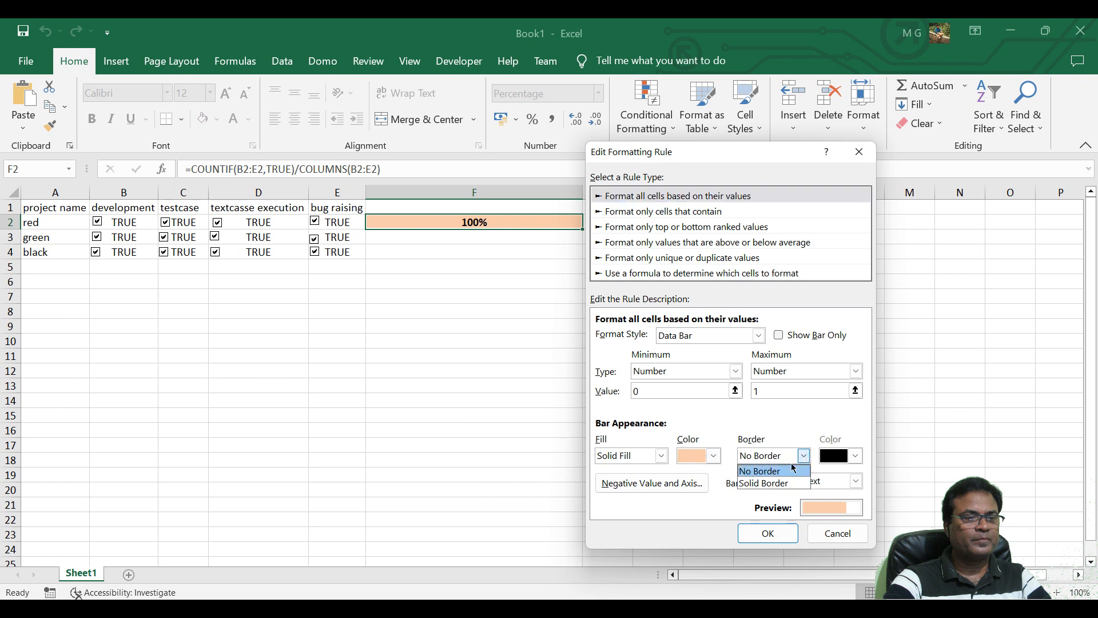
pyautogui.click(784, 484)
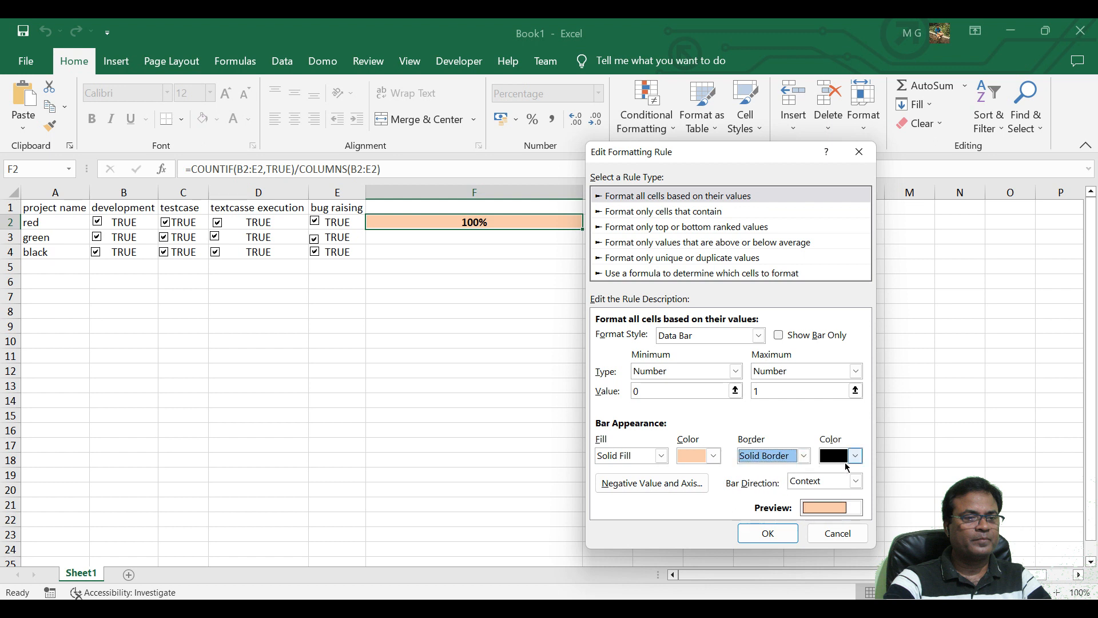
pyautogui.click(857, 456)
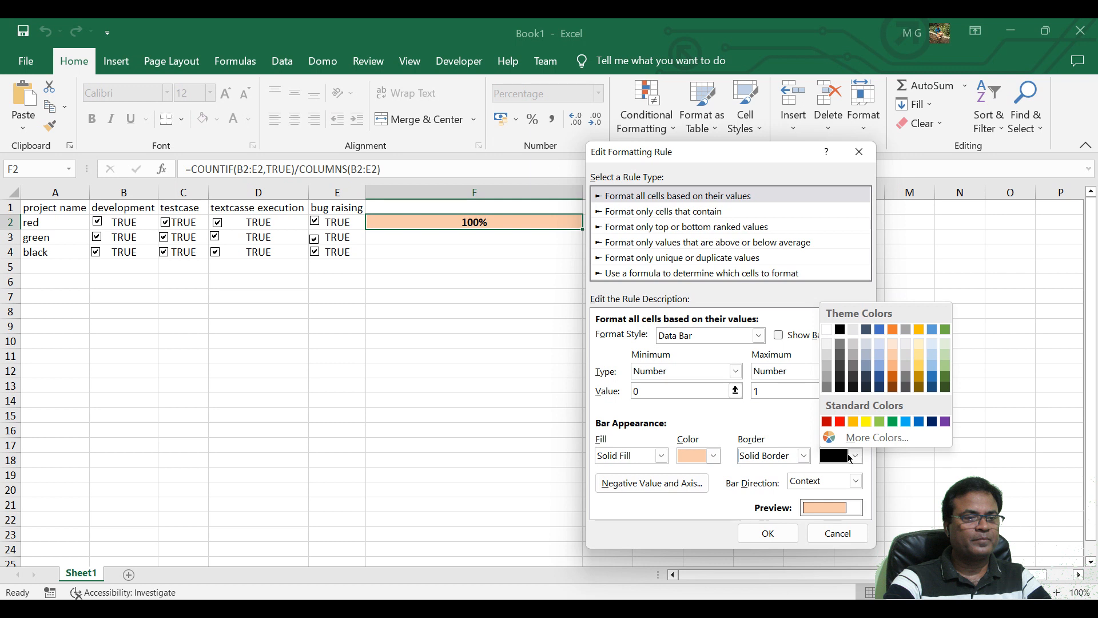
pyautogui.click(850, 458)
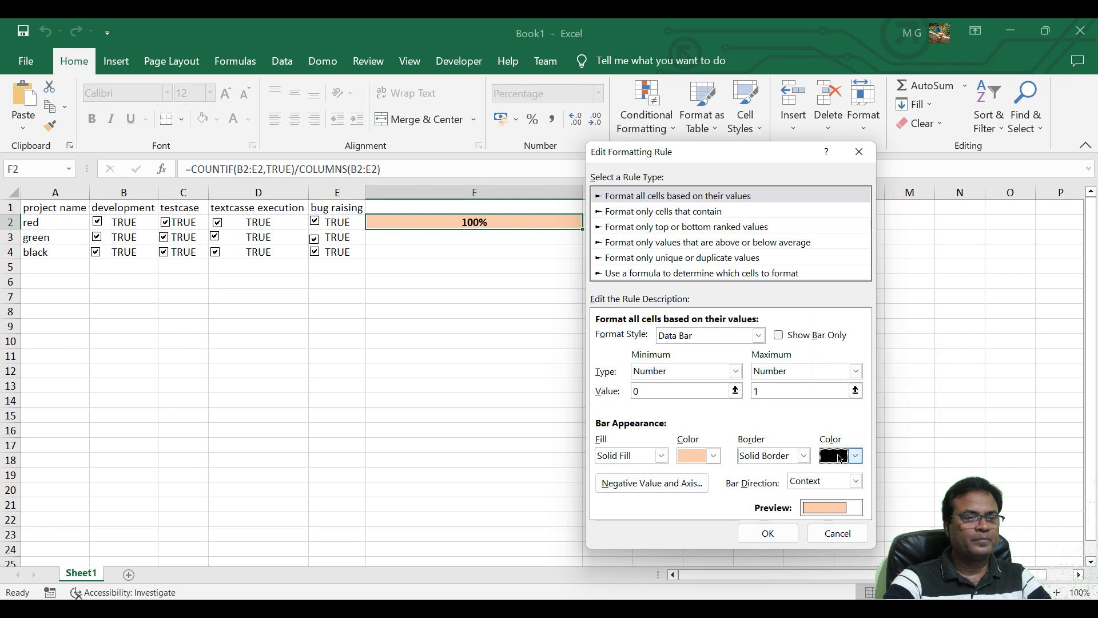
pyautogui.click(781, 533)
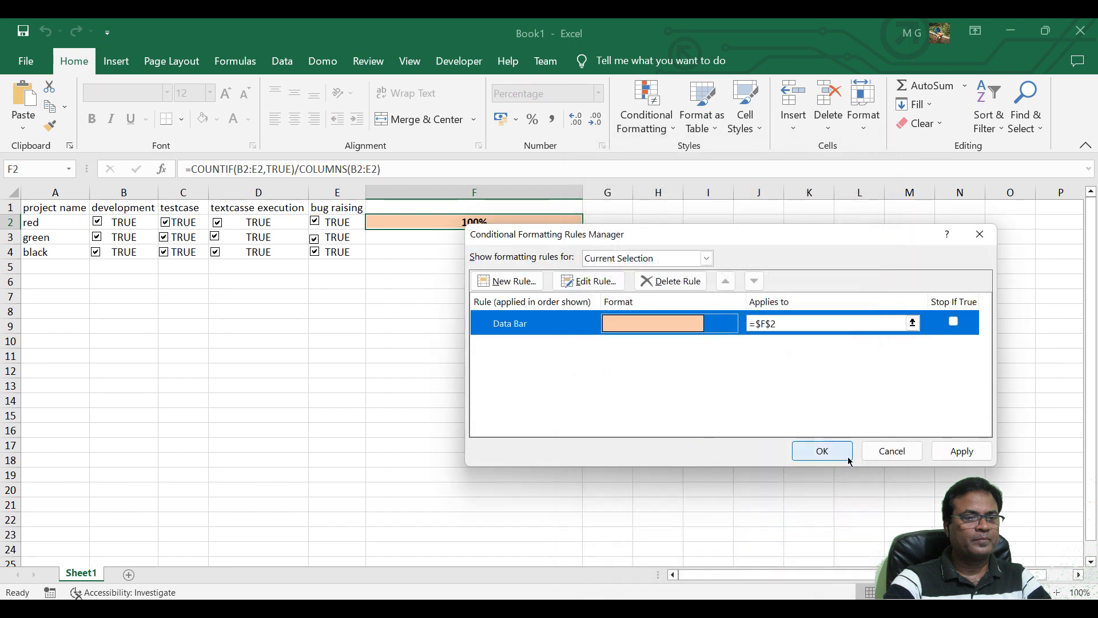
pyautogui.click(947, 456)
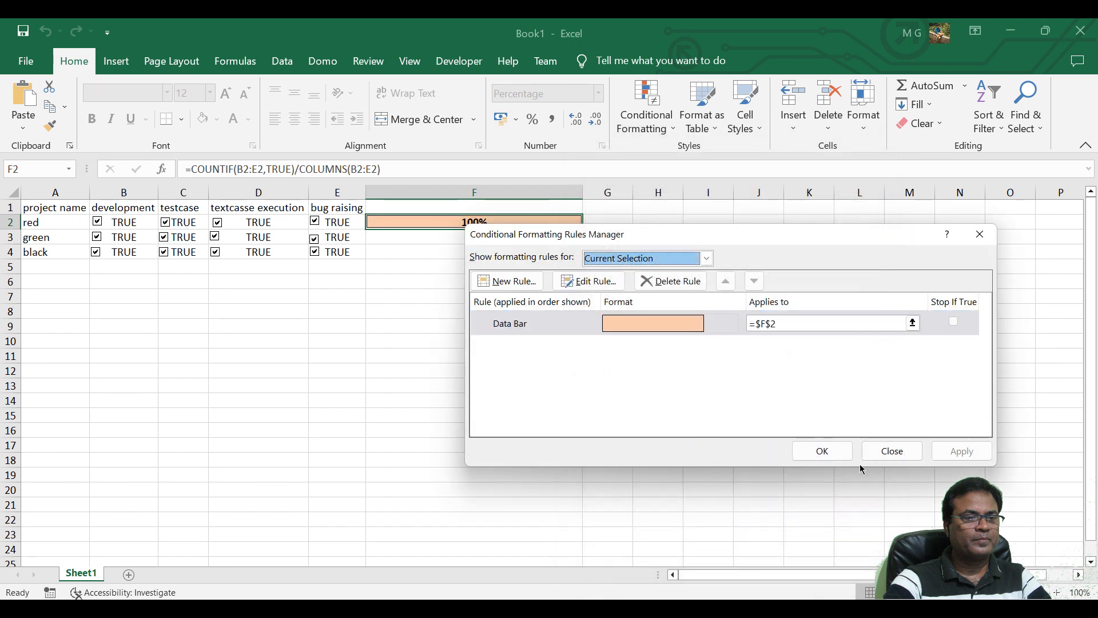
pyautogui.click(822, 451)
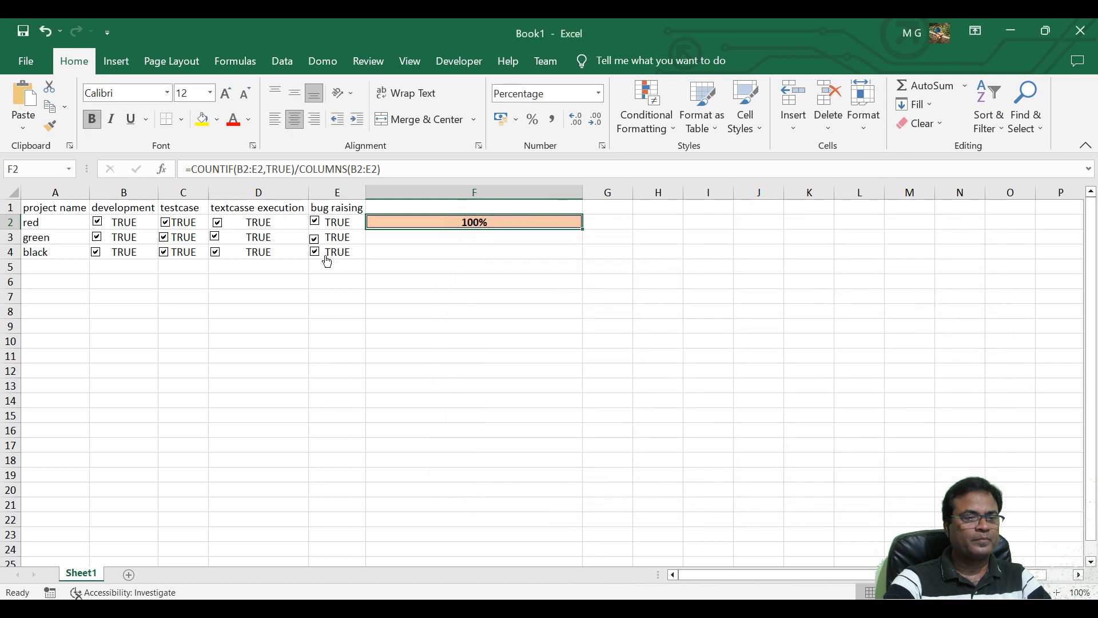
# Test the bordered data bar by clearing project red's bug raising check box and clearing and re-ticking its textcasse execution check box.
pyautogui.click(315, 221)
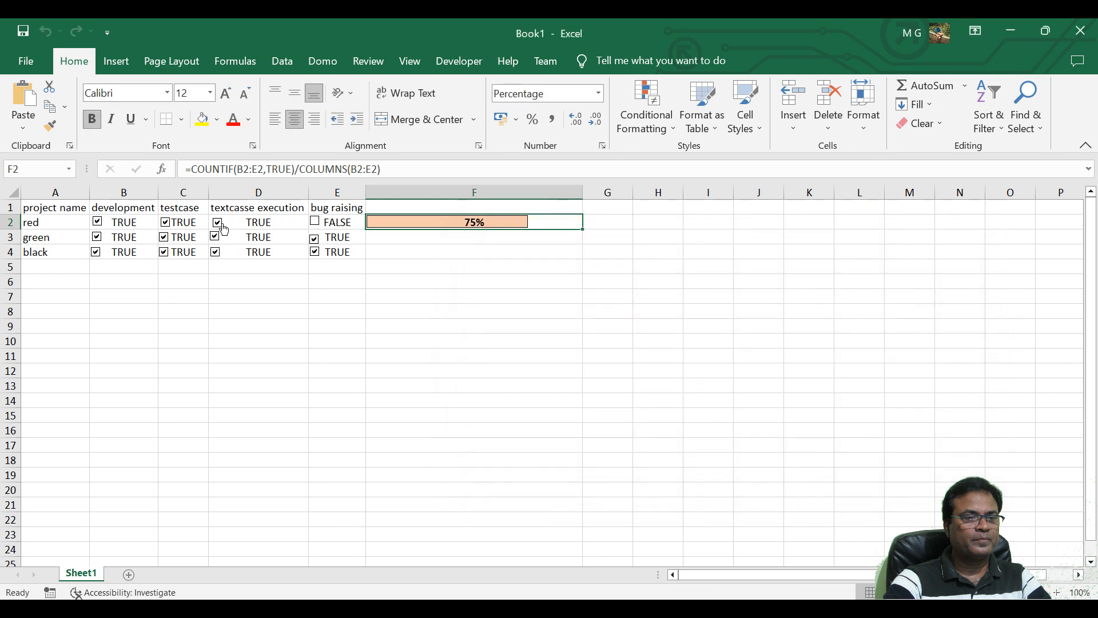
pyautogui.click(222, 227)
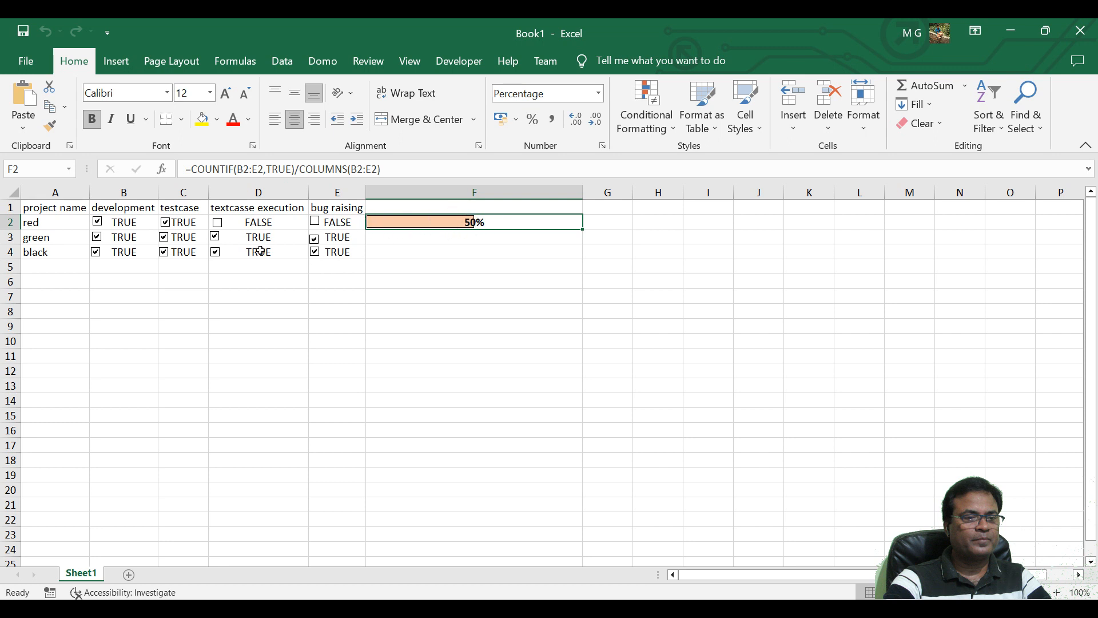
pyautogui.click(217, 223)
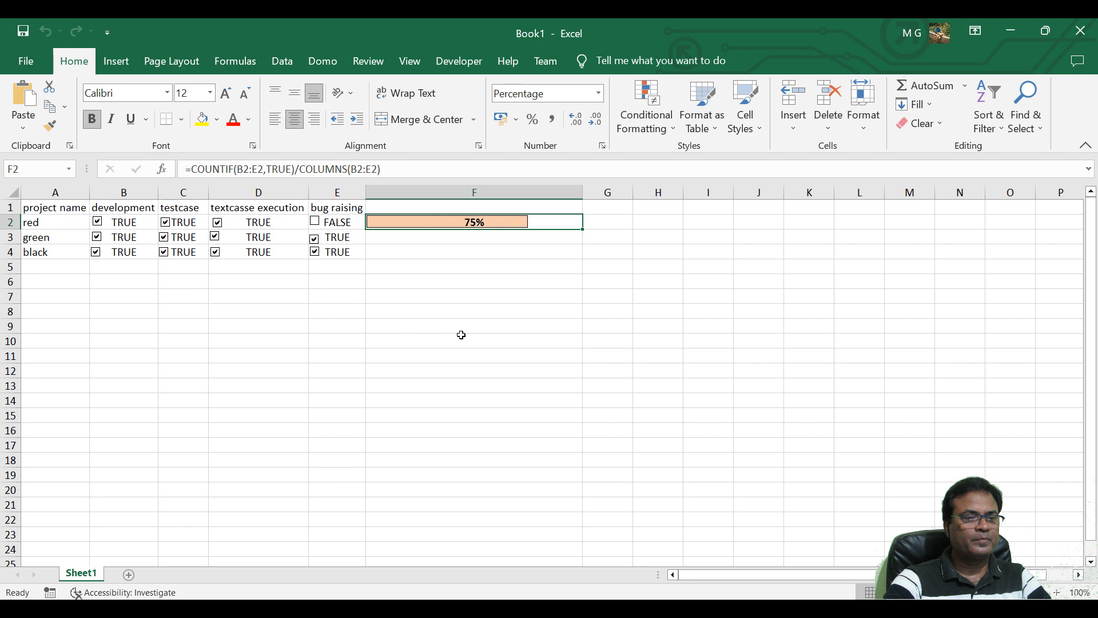